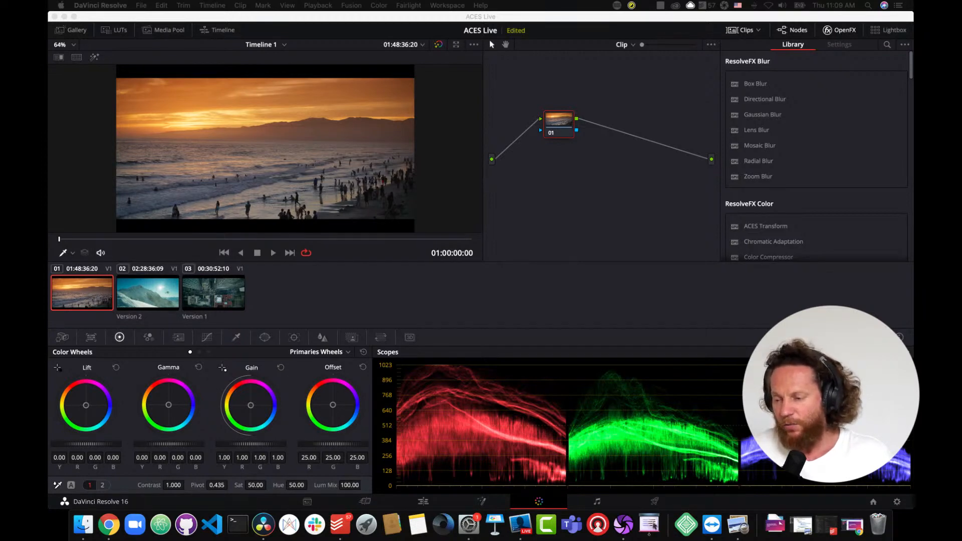
# - Open the project settings at the Color Management page
pyautogui.click(899, 504)
pyautogui.click(898, 504)
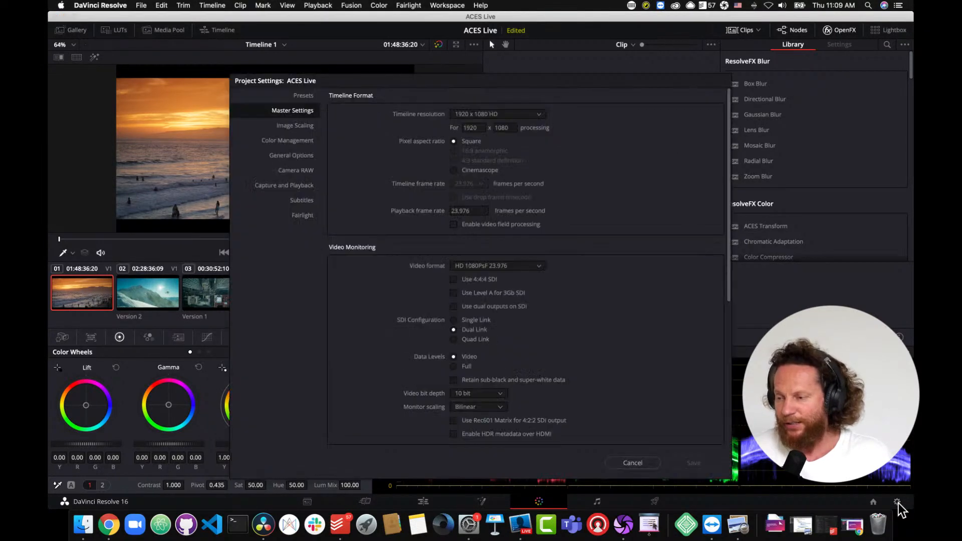
pyautogui.click(284, 142)
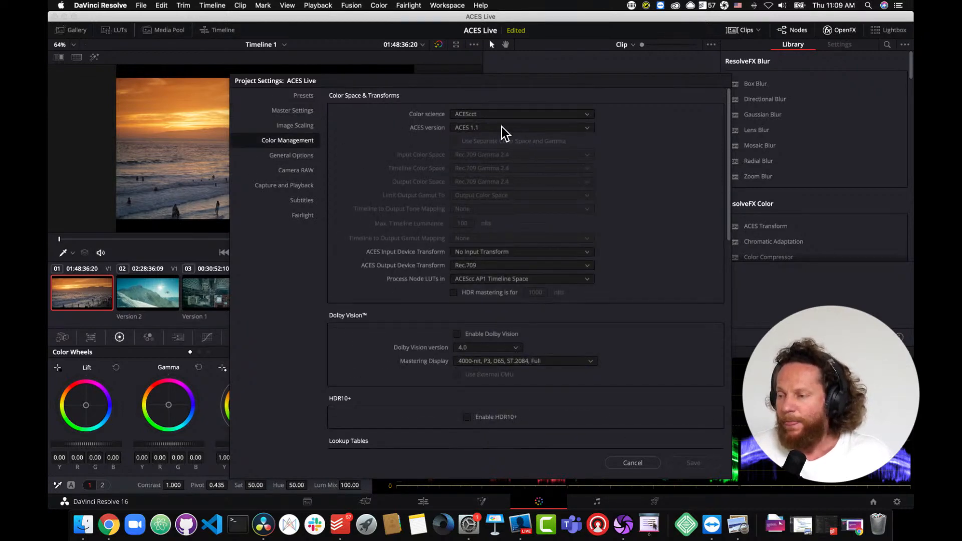
# - Switch the color science to DaVinci YRGB and back to ACEScct
pyautogui.click(521, 115)
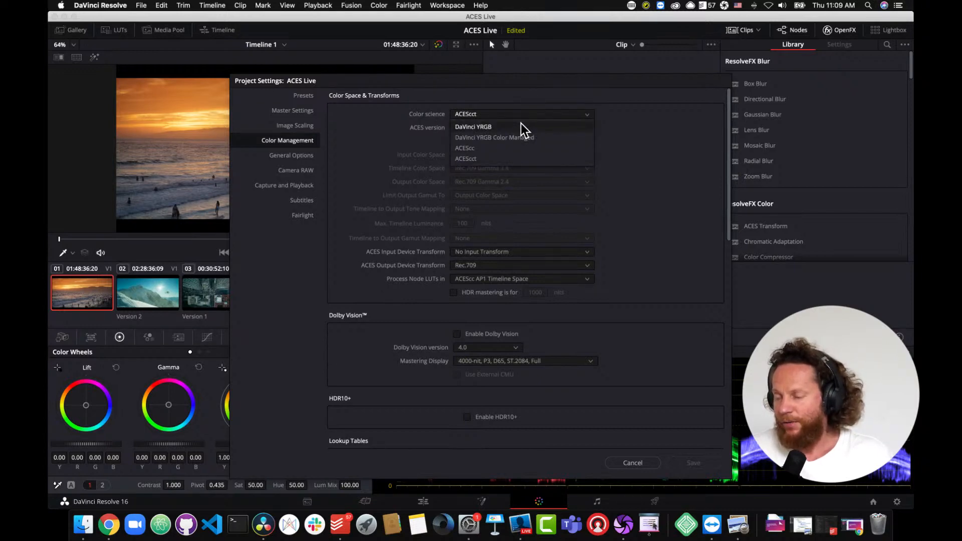
pyautogui.click(522, 126)
pyautogui.click(524, 116)
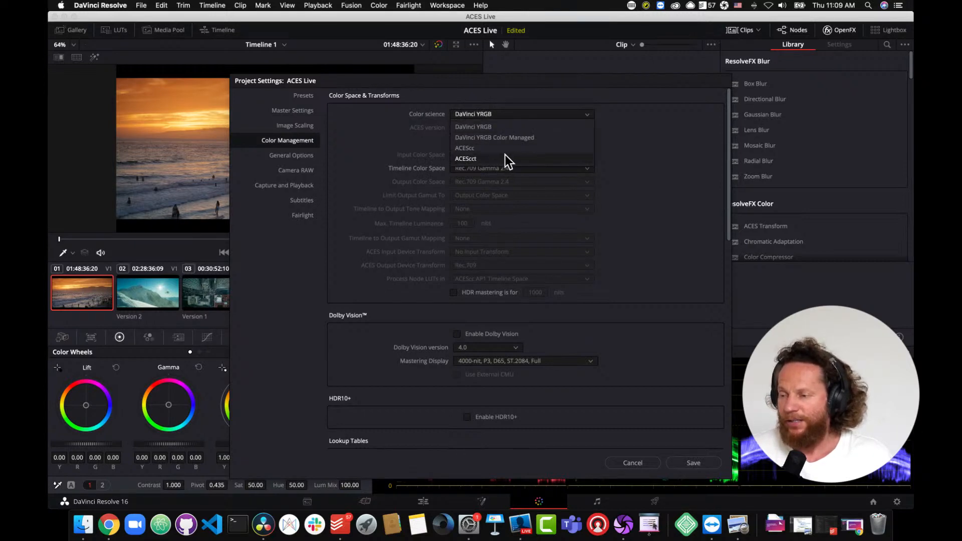
pyautogui.click(480, 159)
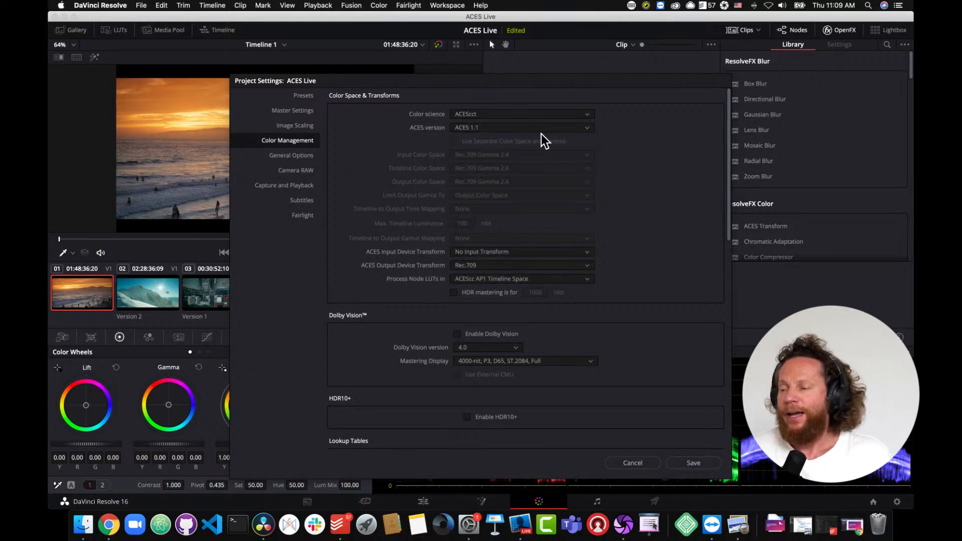
# - Scroll through the remaining color management options and save the project settings
pyautogui.click(554, 129)
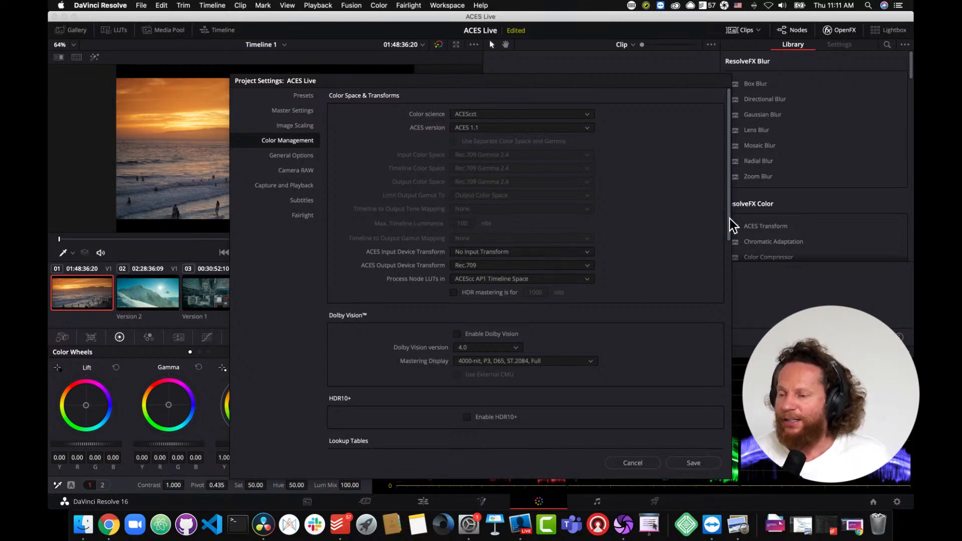
pyautogui.moveTo(730, 221); pyautogui.dragTo(728, 387)
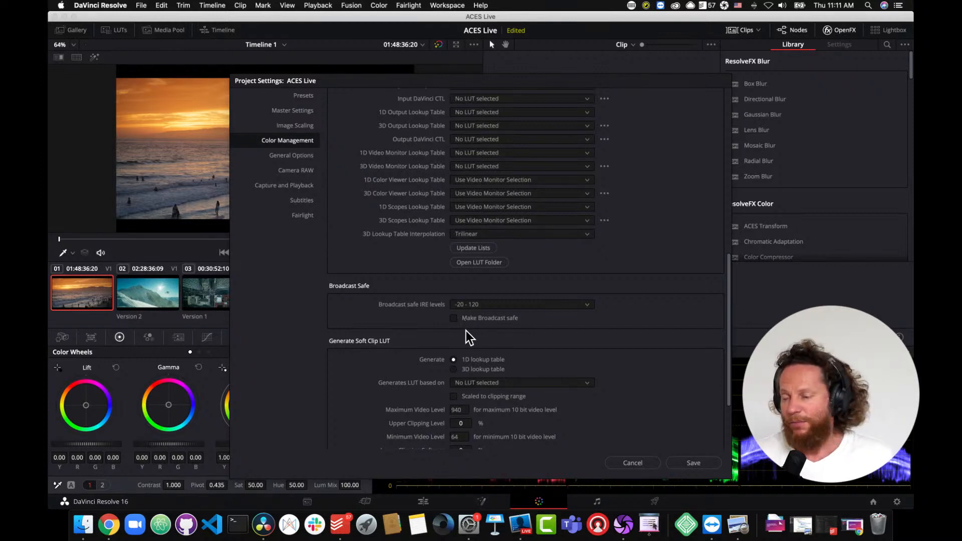
pyautogui.click(698, 462)
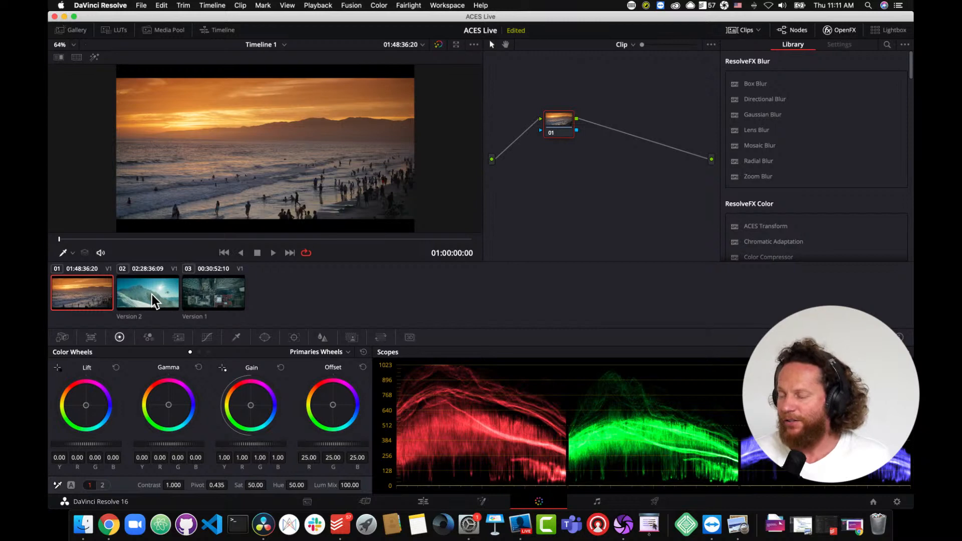
# - Switch to the Media page and preview the first ARRI clip in the Master bin
pyautogui.moveTo(94, 240); pyautogui.dragTo(52, 248)
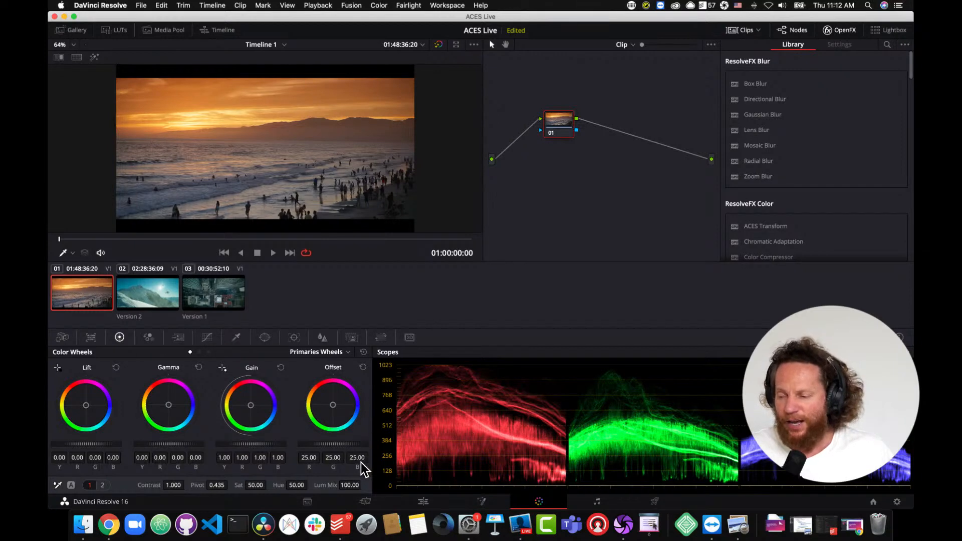
pyautogui.click(308, 502)
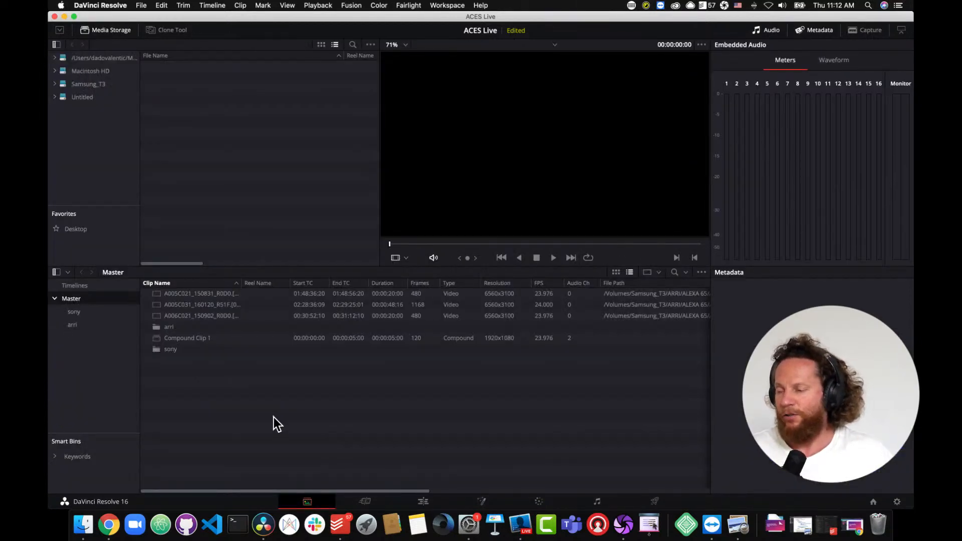
pyautogui.click(158, 295)
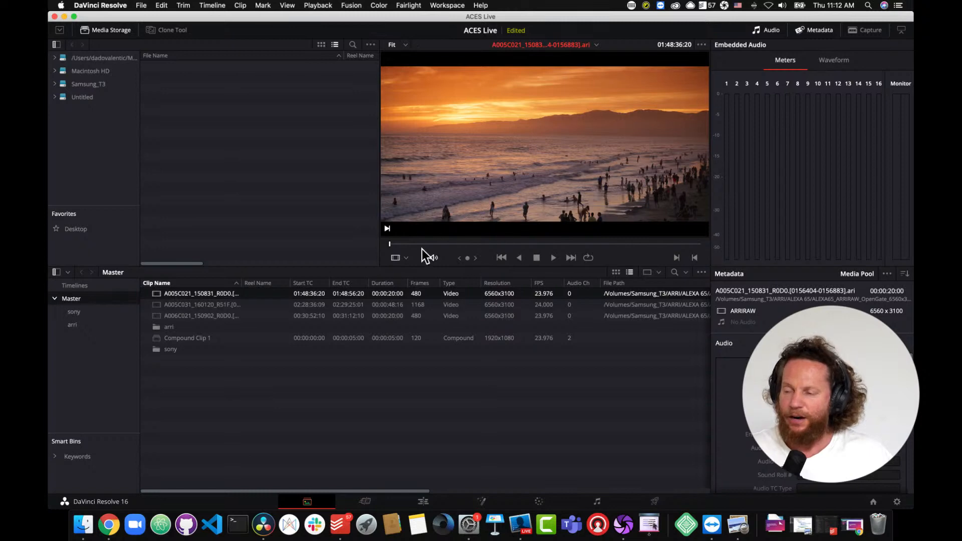
pyautogui.moveTo(446, 244); pyautogui.dragTo(456, 244)
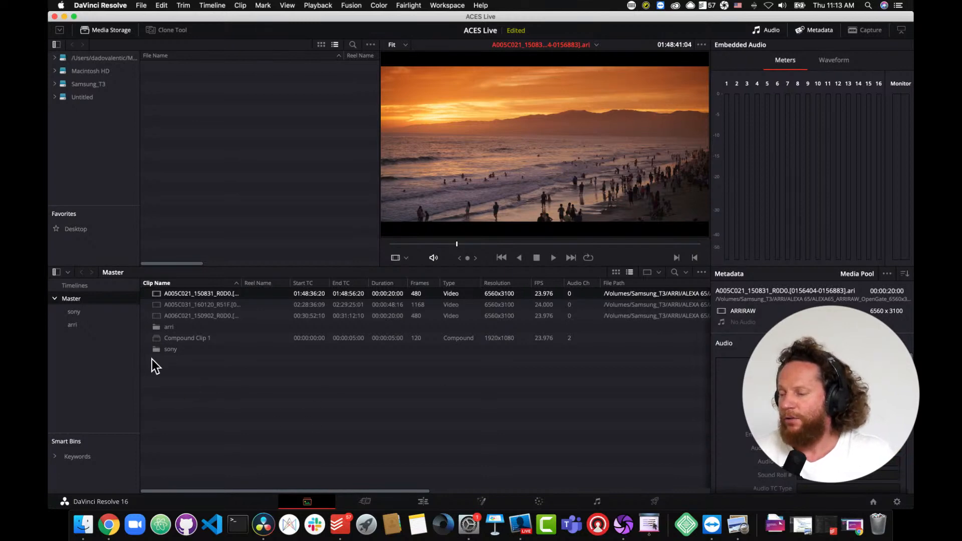
# - Open the arri bin and scroll through its clips' metadata columns
pyautogui.doubleClick(157, 328)
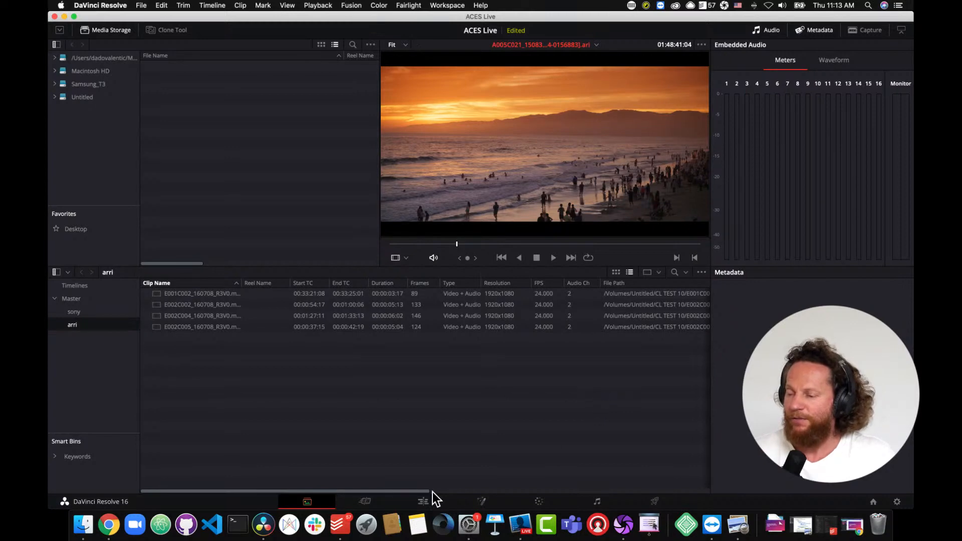
pyautogui.moveTo(418, 492); pyautogui.dragTo(586, 494)
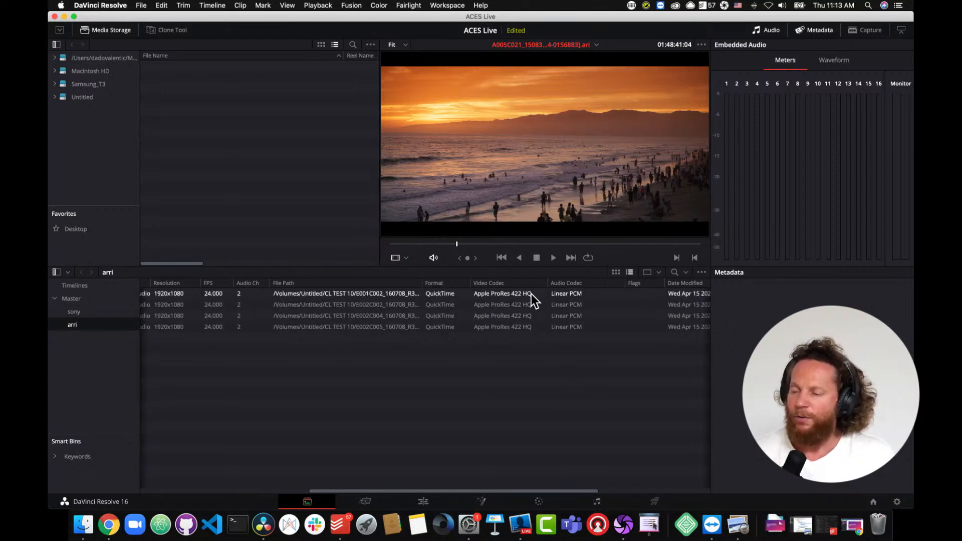
pyautogui.moveTo(582, 491); pyautogui.dragTo(480, 491)
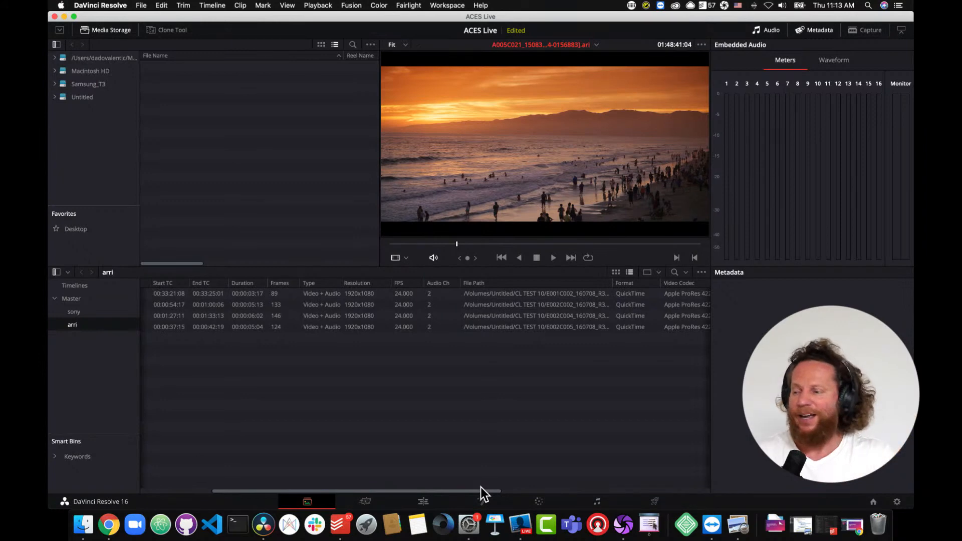
pyautogui.moveTo(399, 490); pyautogui.dragTo(235, 488)
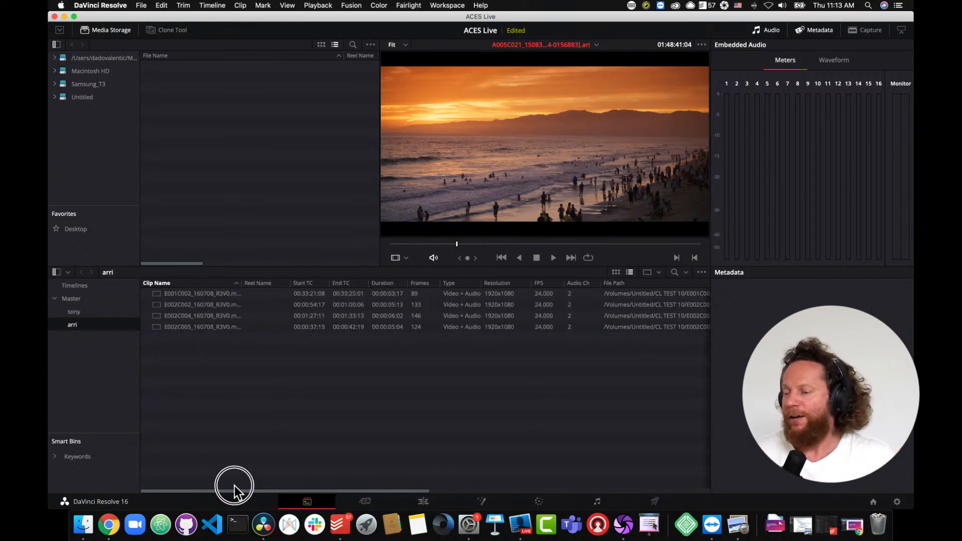
# - Select all four clips in the arri bin and browse their ACES Input Transform options
pyautogui.click(156, 295)
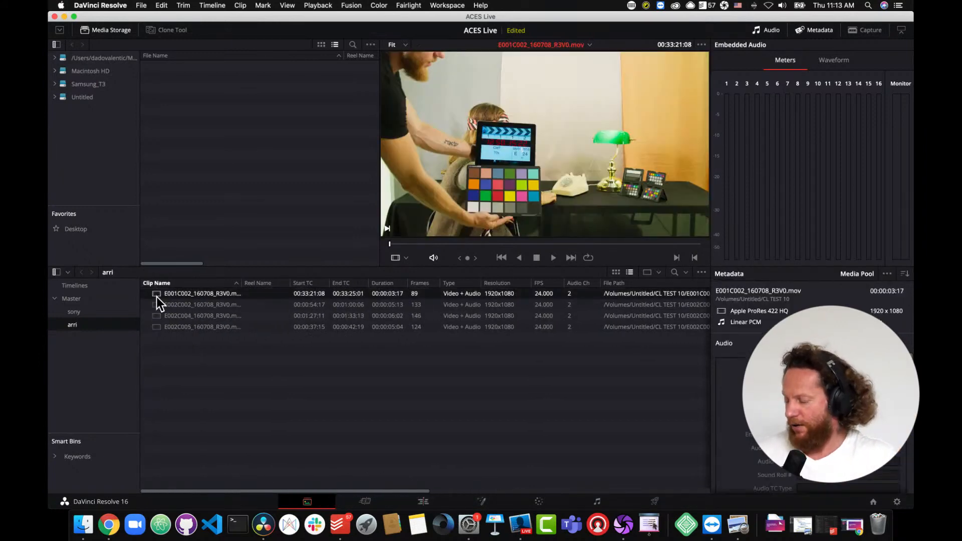
pyautogui.keyDown('shift'); pyautogui.click(158, 329); pyautogui.keyUp('shift')
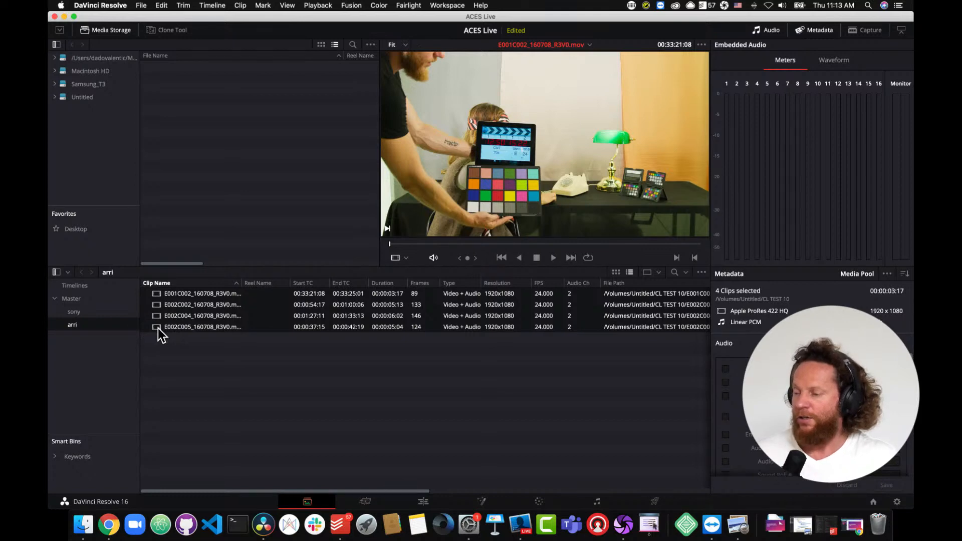
pyautogui.rightClick(158, 328)
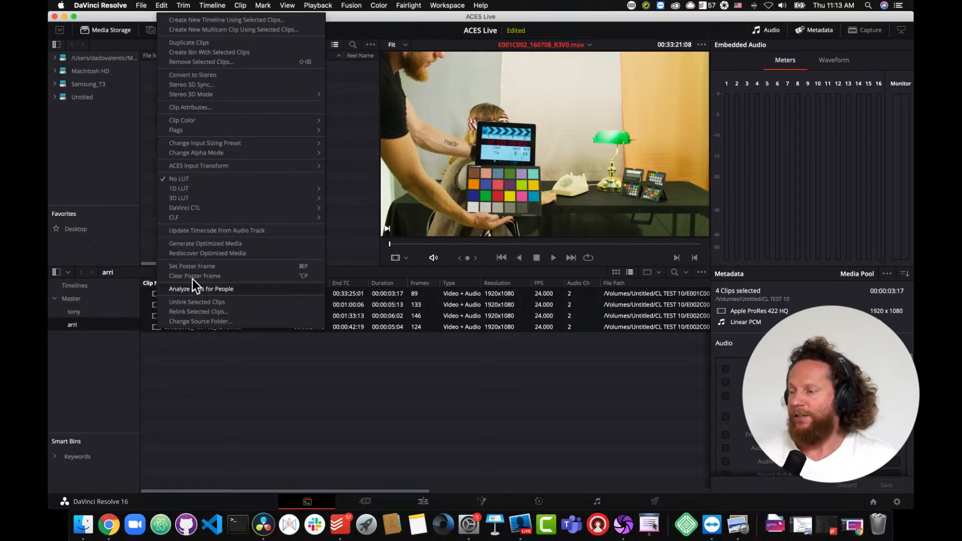
pyautogui.moveTo(233, 165)
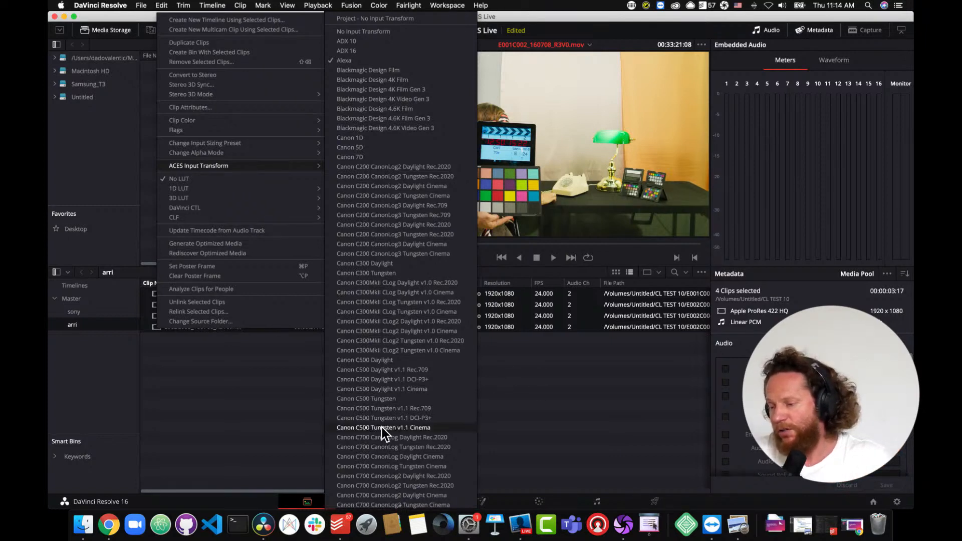
pyautogui.scroll(-5, 382, 428)
pyautogui.scroll(-9, 382, 428)
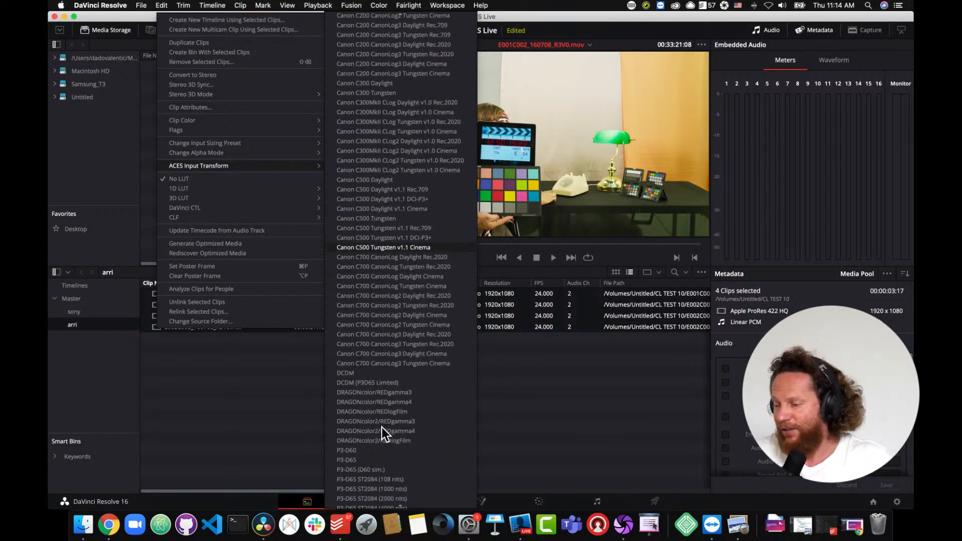
pyautogui.scroll(-2, 382, 433)
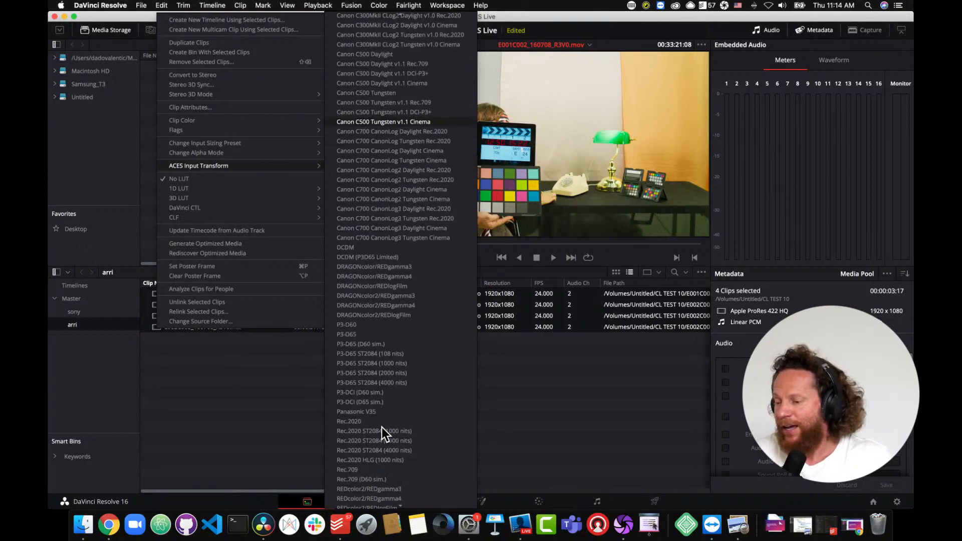
pyautogui.scroll(-2, 382, 428)
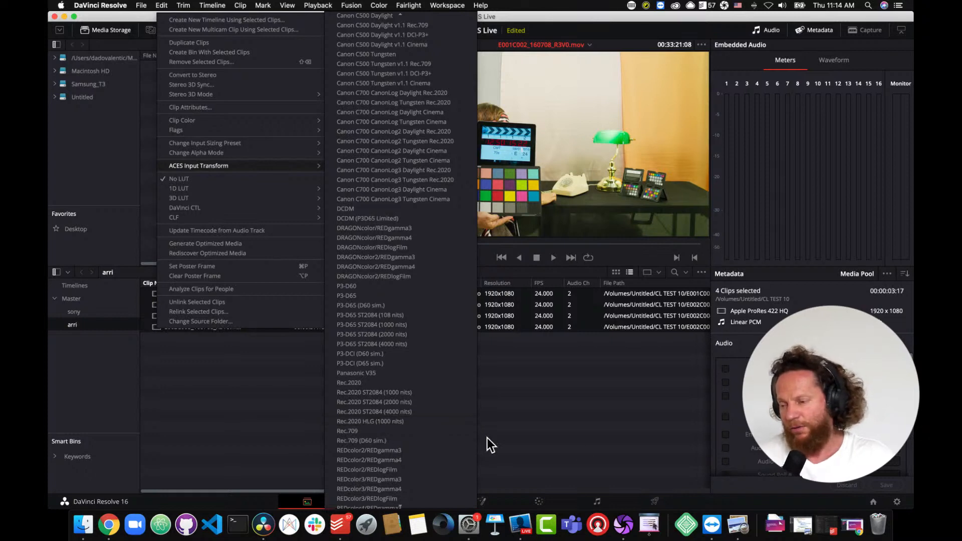
pyautogui.click(609, 448)
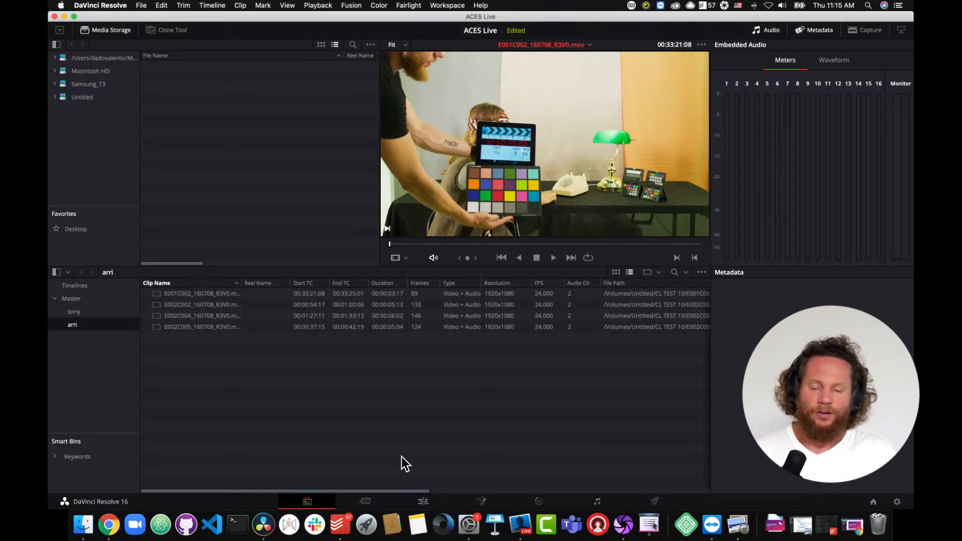
# - Check the clip in the sony bin and return to the Color page
pyautogui.click(79, 315)
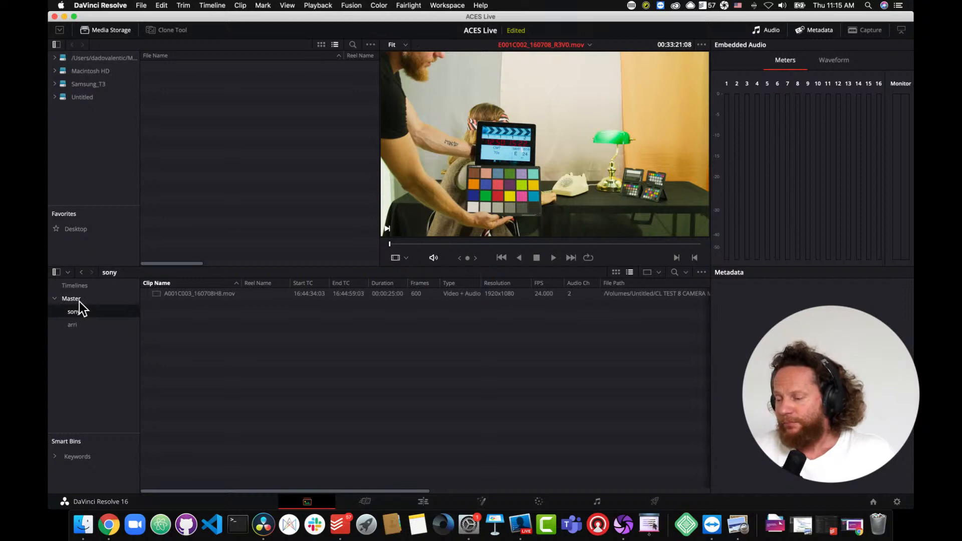
pyautogui.click(423, 502)
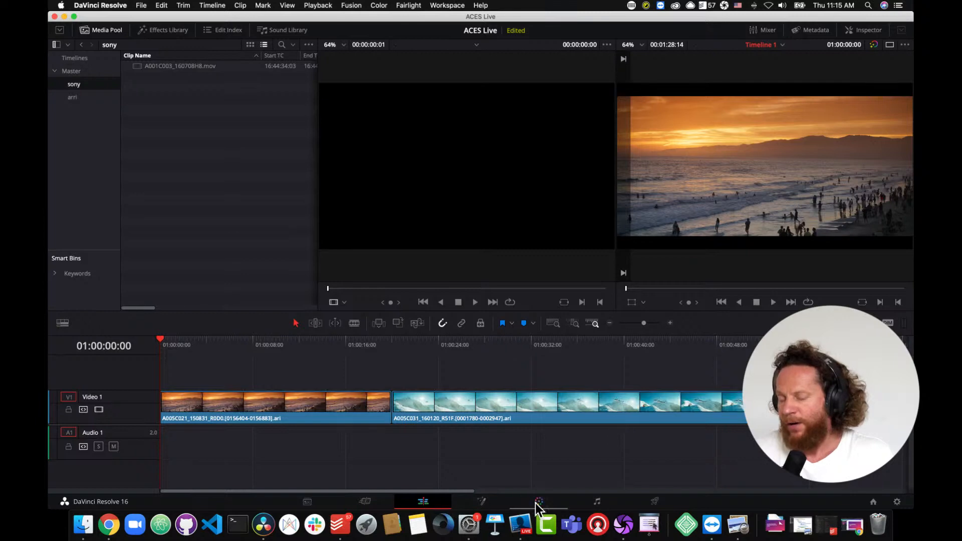
pyautogui.click(538, 503)
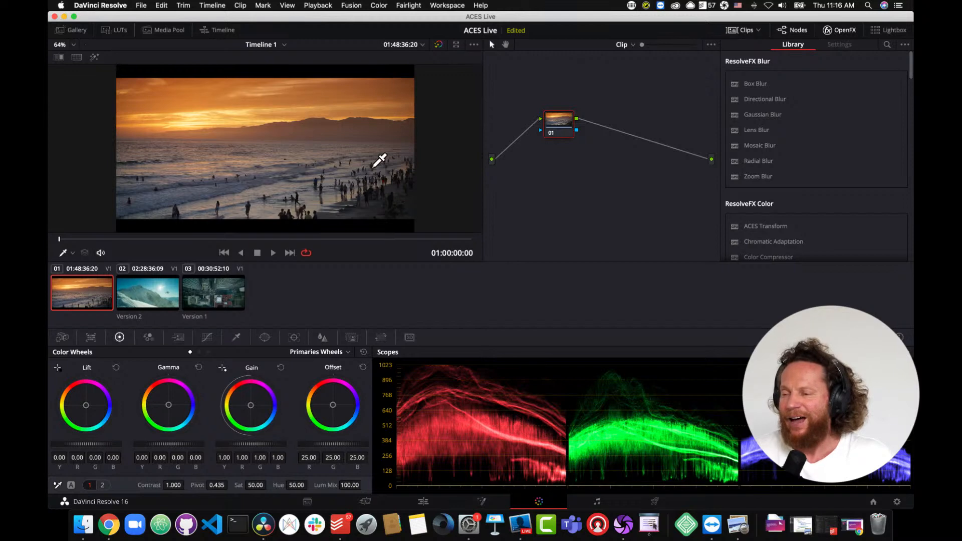
# - Switch to the GS timeline and reset all its grades and nodes
pyautogui.click(284, 45)
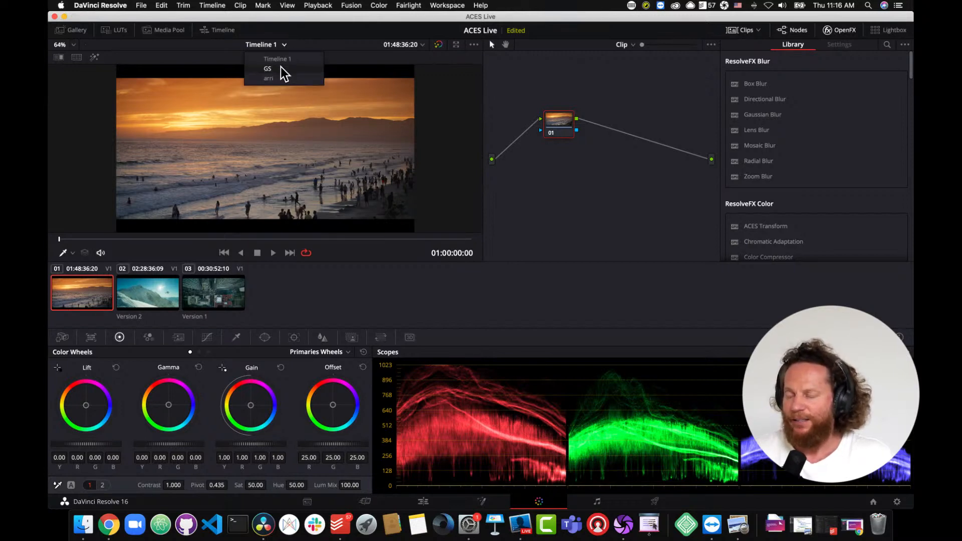
pyautogui.click(283, 70)
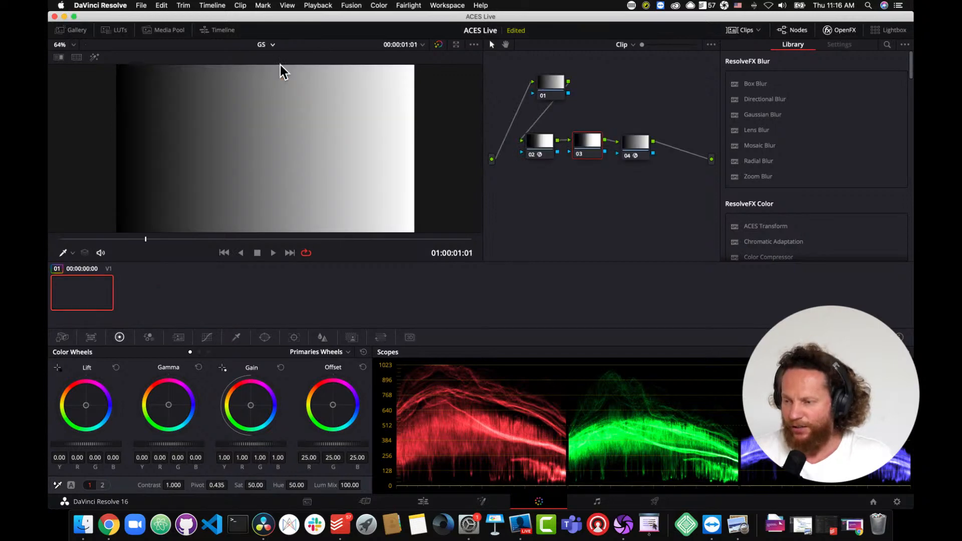
pyautogui.click(379, 6)
pyautogui.moveTo(387, 32)
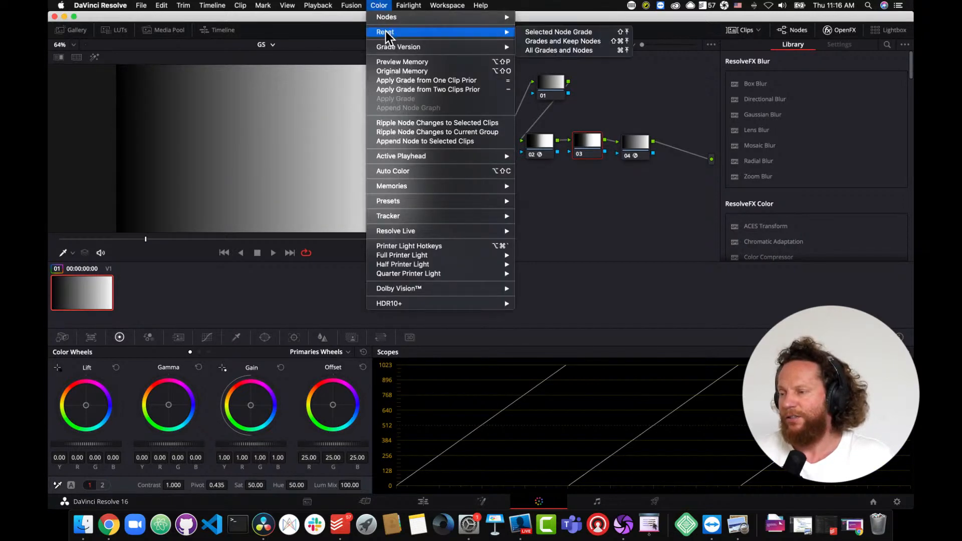
pyautogui.click(592, 52)
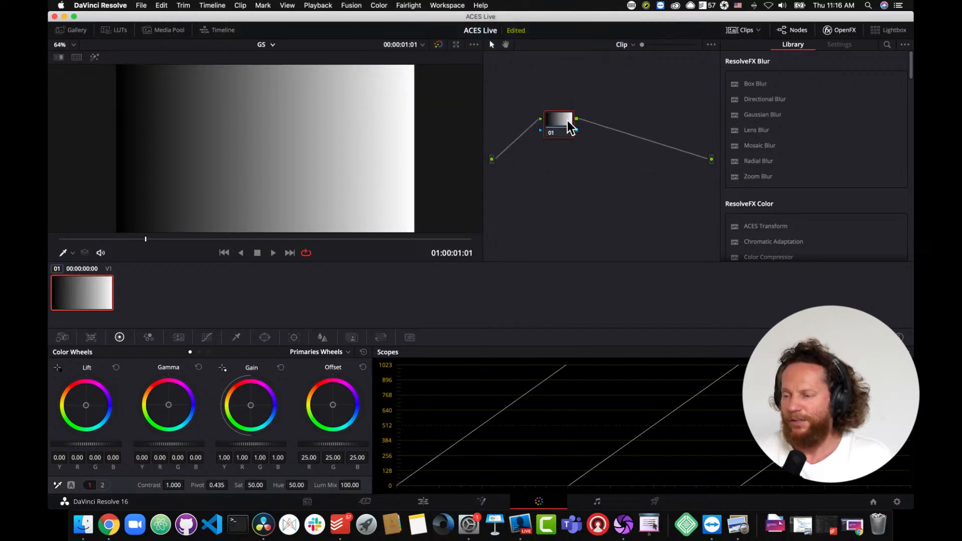
# - Open the scopes in a floating window showing the waveform of the grayscale ramp
pyautogui.moveTo(568, 121); pyautogui.dragTo(565, 126)
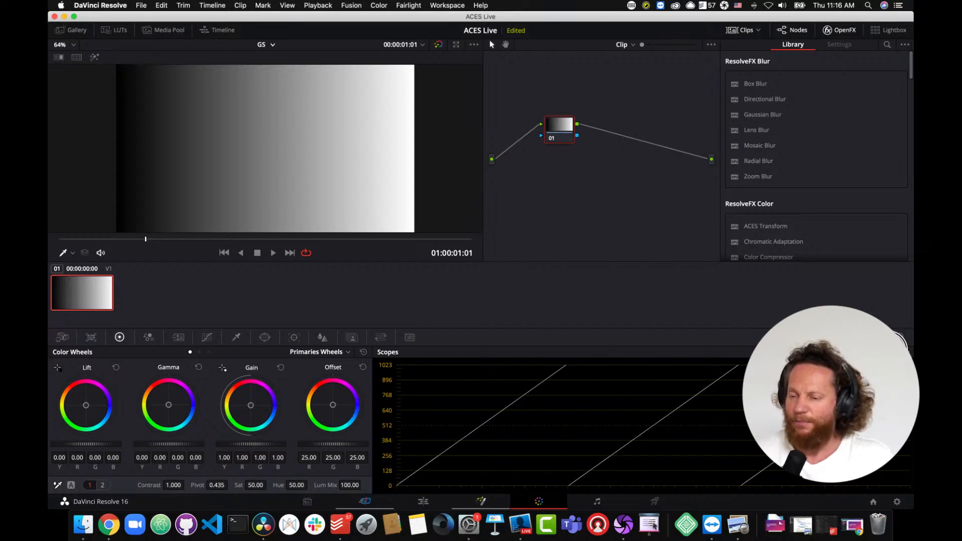
pyautogui.click(892, 353)
pyautogui.moveTo(605, 182); pyautogui.dragTo(589, 131)
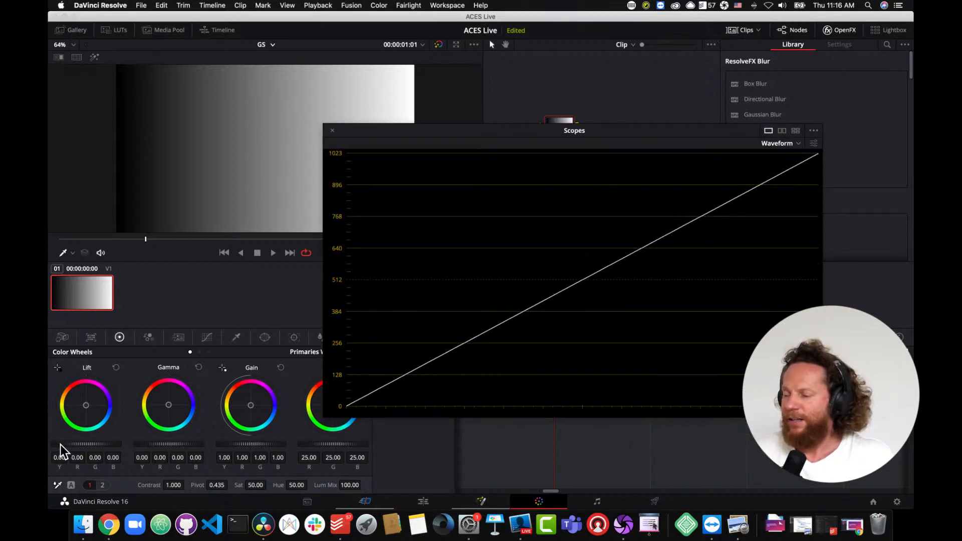
# - Raise the Lift master wheel to 0.08 and reset it
pyautogui.click(75, 446)
pyautogui.moveTo(79, 445); pyautogui.dragTo(146, 456)
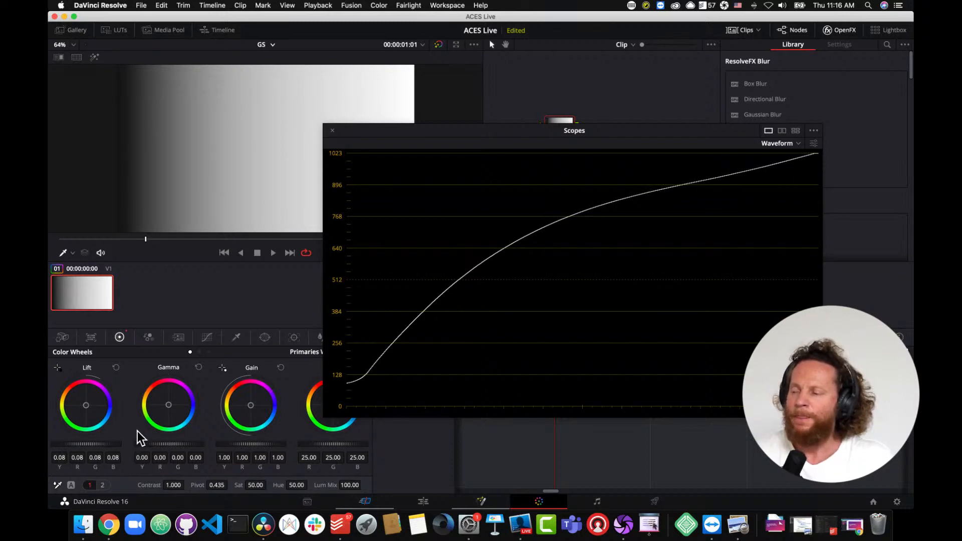
pyautogui.click(115, 368)
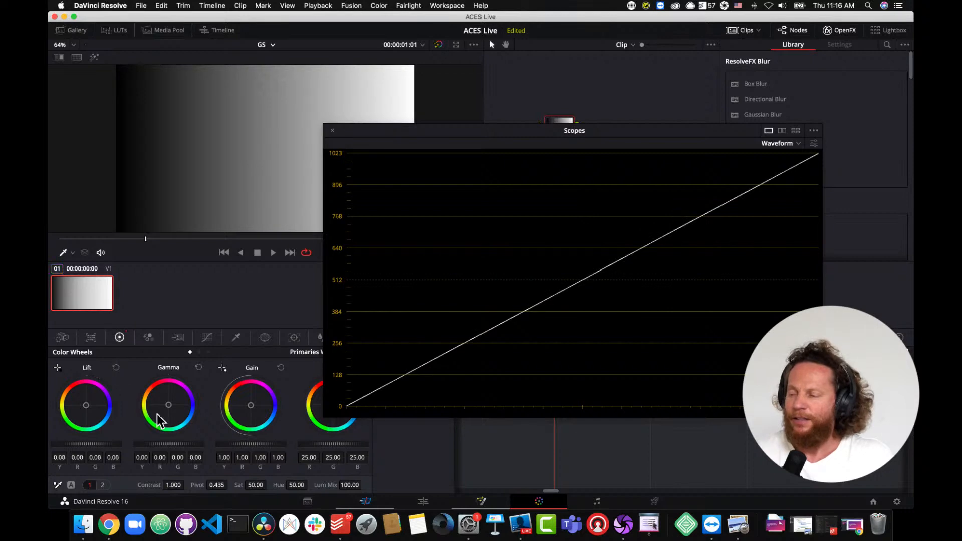
# - Raise the Gamma master wheel to 0.07
pyautogui.moveTo(152, 445); pyautogui.dragTo(260, 452)
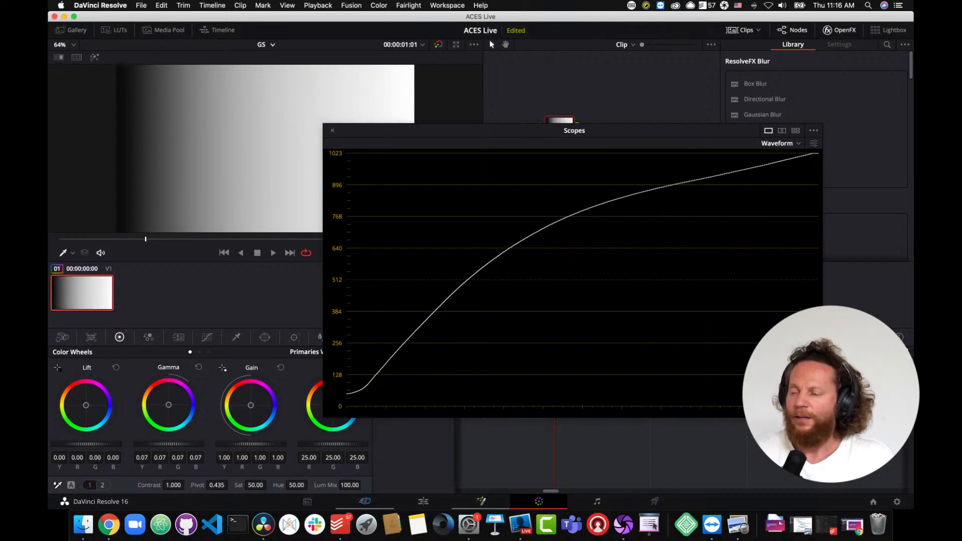
# - Reset the Gamma wheel, then raise the Gain master wheel to 1.21 and reset it
pyautogui.click(199, 369)
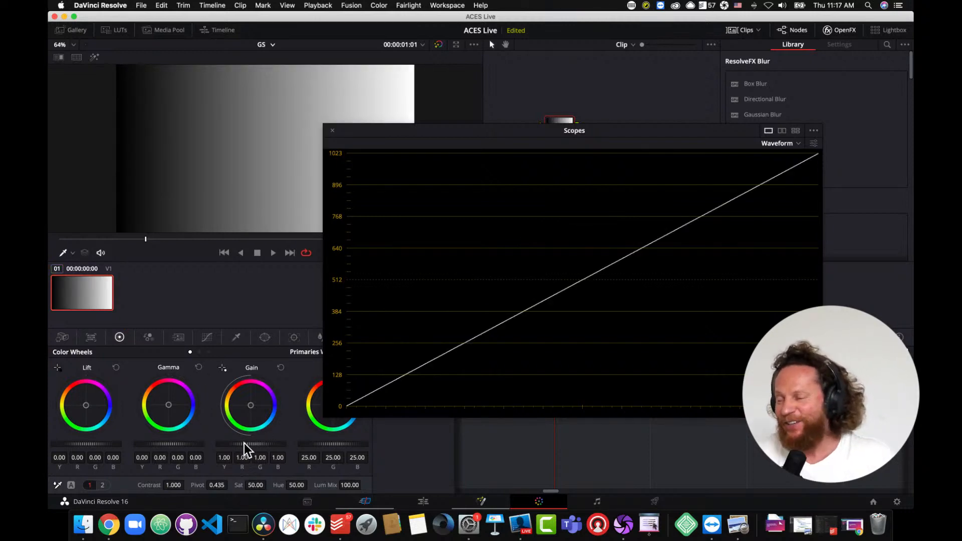
pyautogui.moveTo(244, 443); pyautogui.dragTo(322, 447)
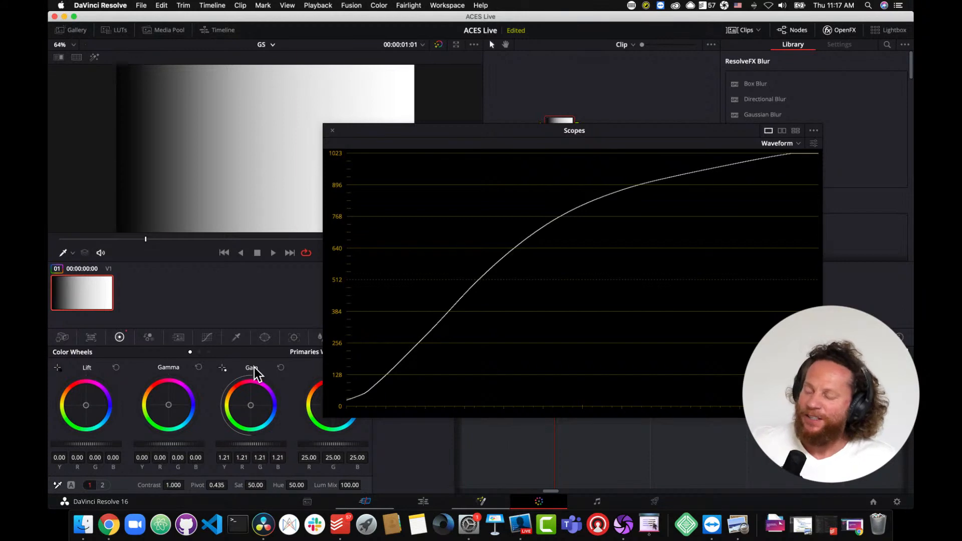
pyautogui.click(282, 368)
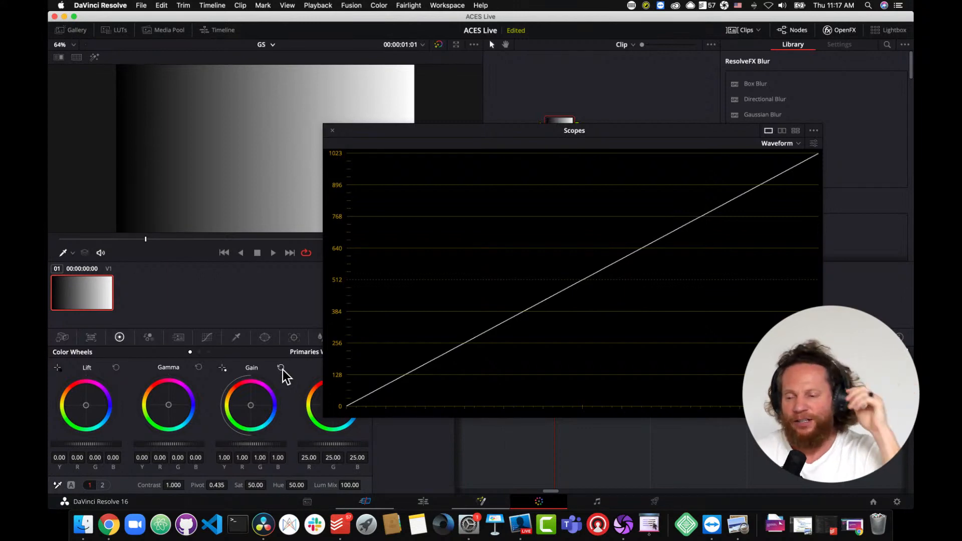
# - Close the floating scopes window and show the scopes docked beside the color wheels instead
pyautogui.click(332, 132)
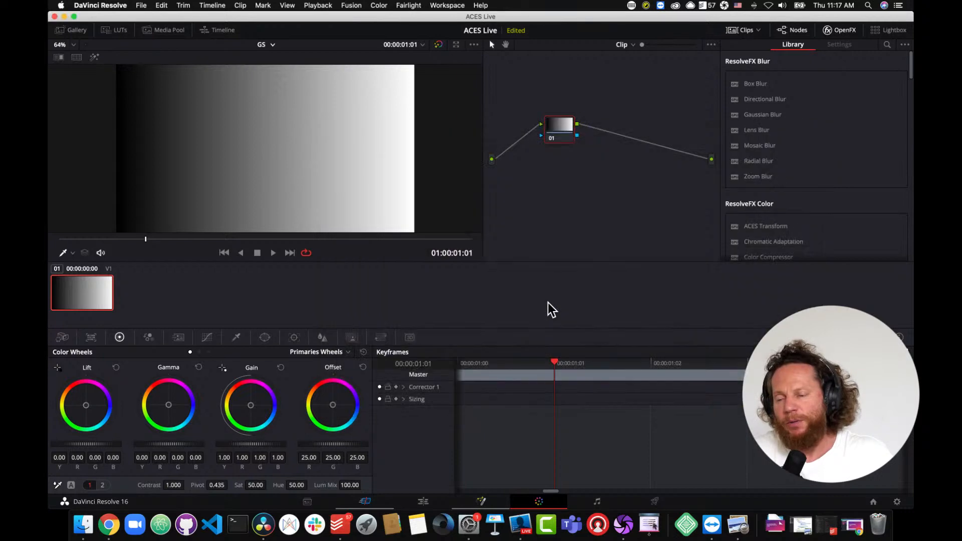
pyautogui.click(885, 337)
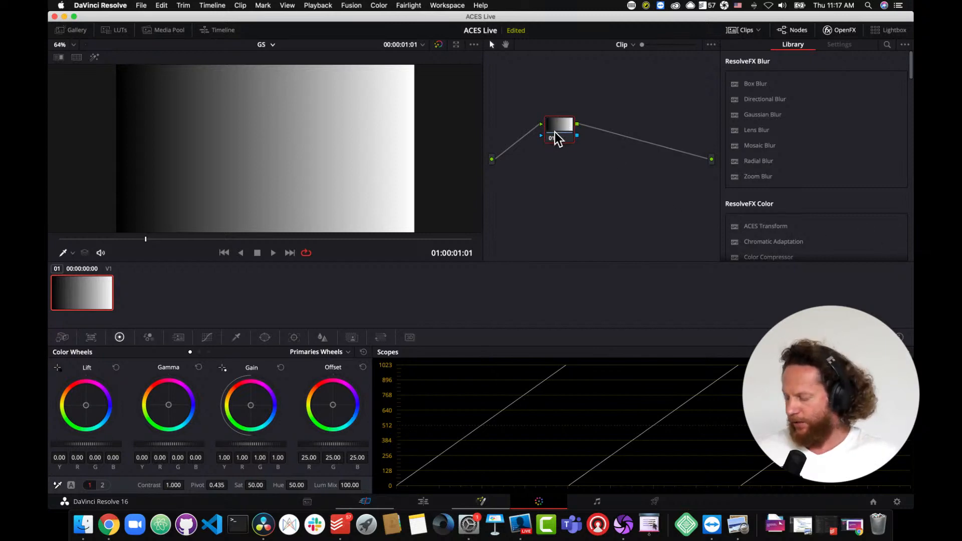
# - Add a serial node with an ACES Transform converting from ACEScct input to Rec.709 output
pyautogui.hotkey('alt', 's')
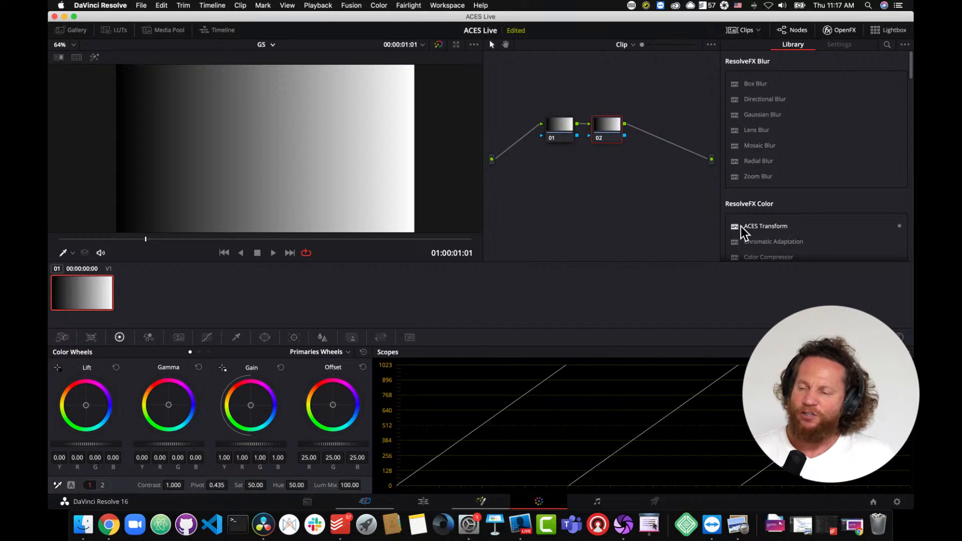
pyautogui.moveTo(736, 226); pyautogui.dragTo(608, 129)
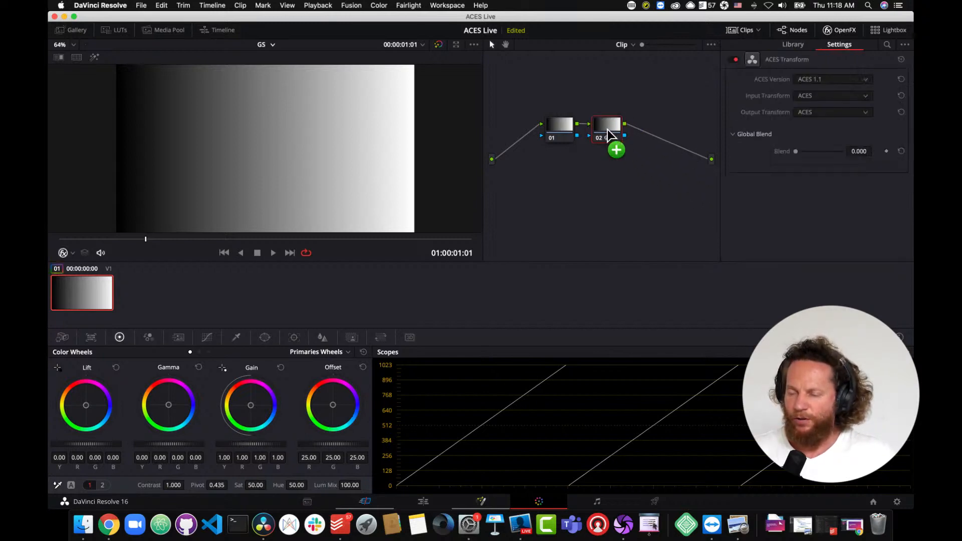
pyautogui.click(853, 97)
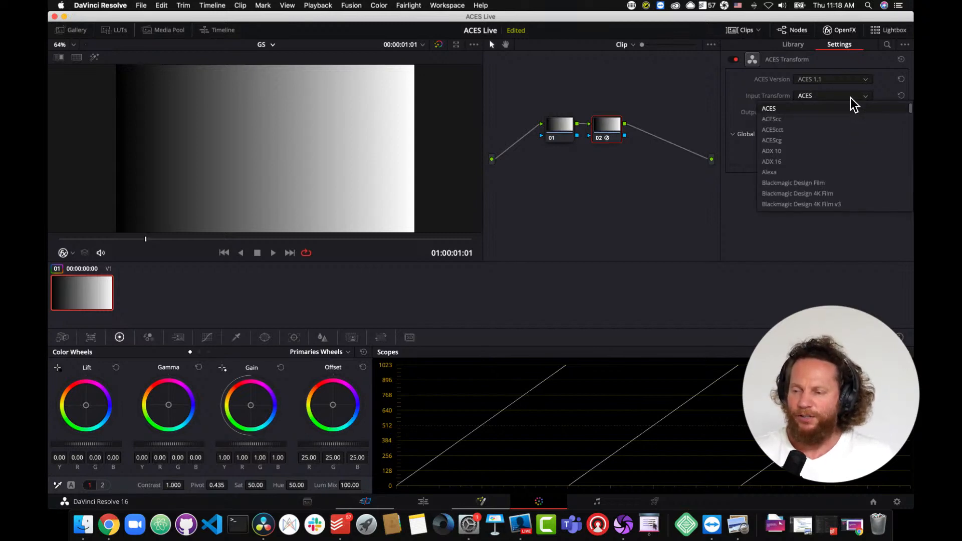
pyautogui.click(839, 129)
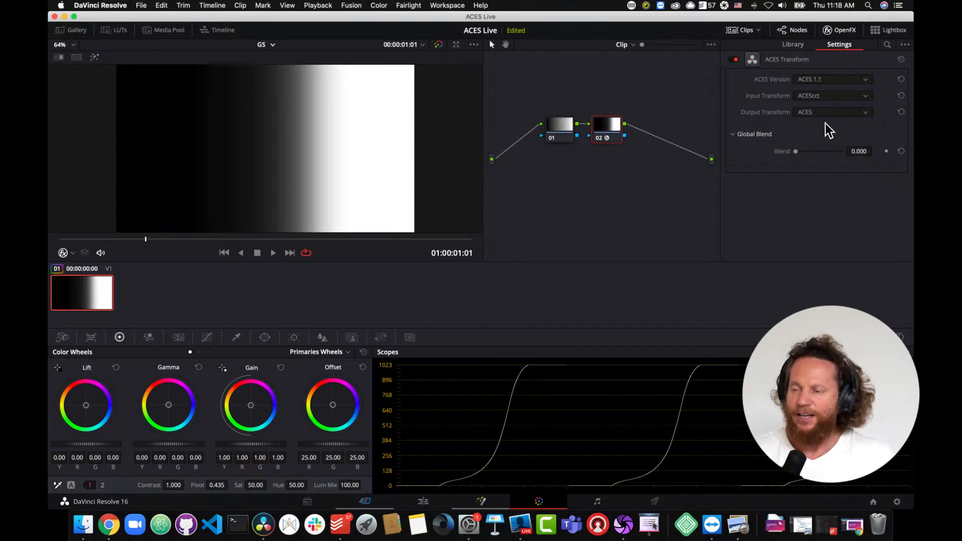
pyautogui.click(841, 113)
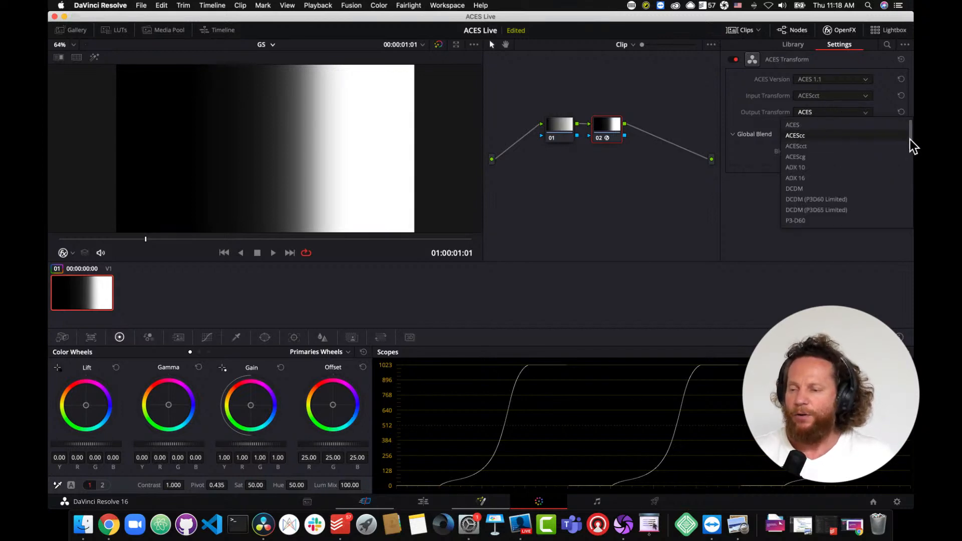
pyautogui.click(911, 161)
pyautogui.moveTo(911, 161); pyautogui.dragTo(906, 212)
pyautogui.click(867, 199)
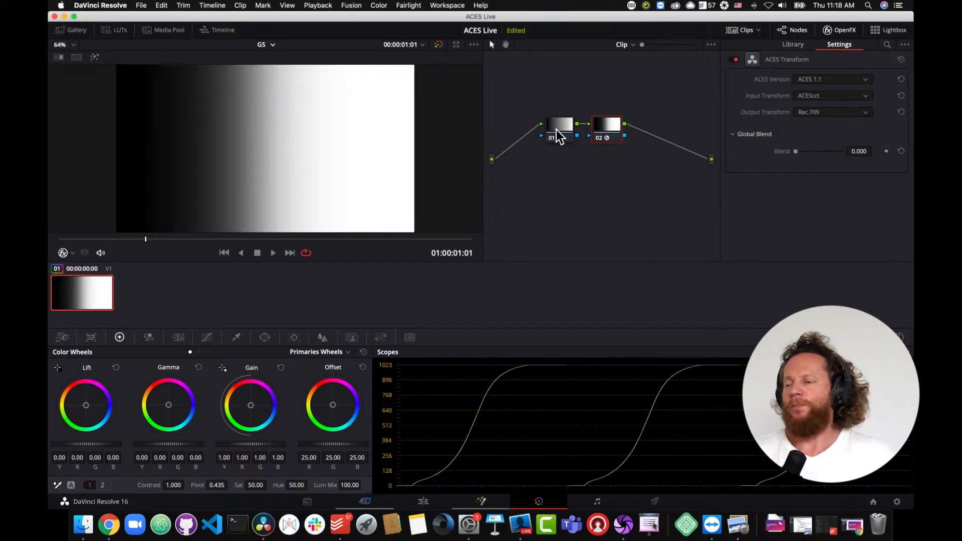
# - Shift the nodes over and add a third serial node after the transform node
pyautogui.moveTo(556, 131); pyautogui.dragTo(537, 127)
pyautogui.moveTo(613, 134); pyautogui.dragTo(589, 136)
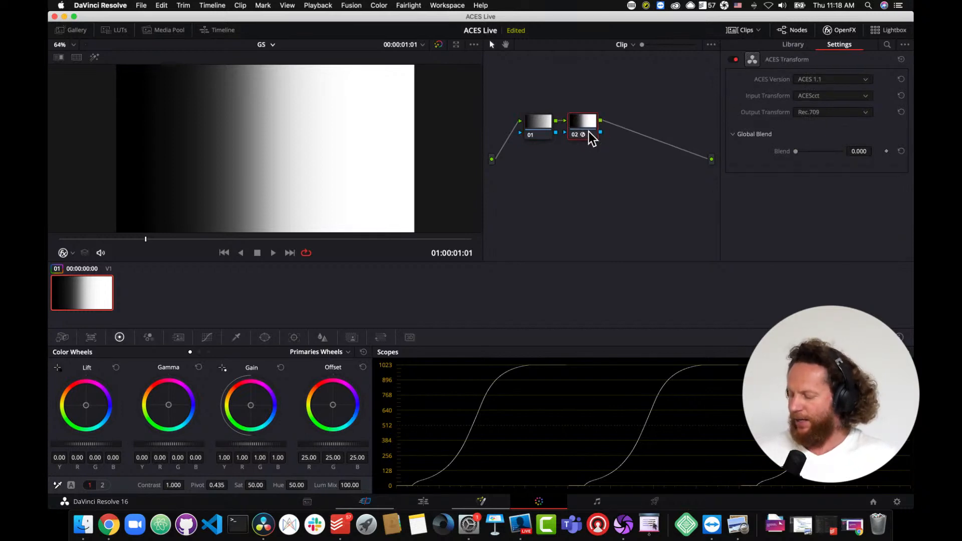
pyautogui.hotkey('alt', 's')
# - Label the ACES Transform node "in"
pyautogui.click(587, 128)
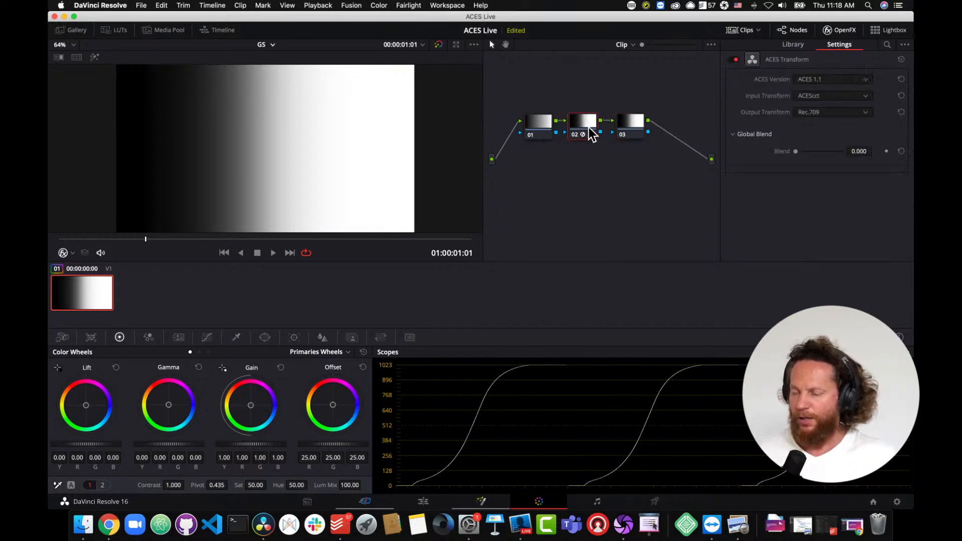
pyautogui.rightClick(586, 128)
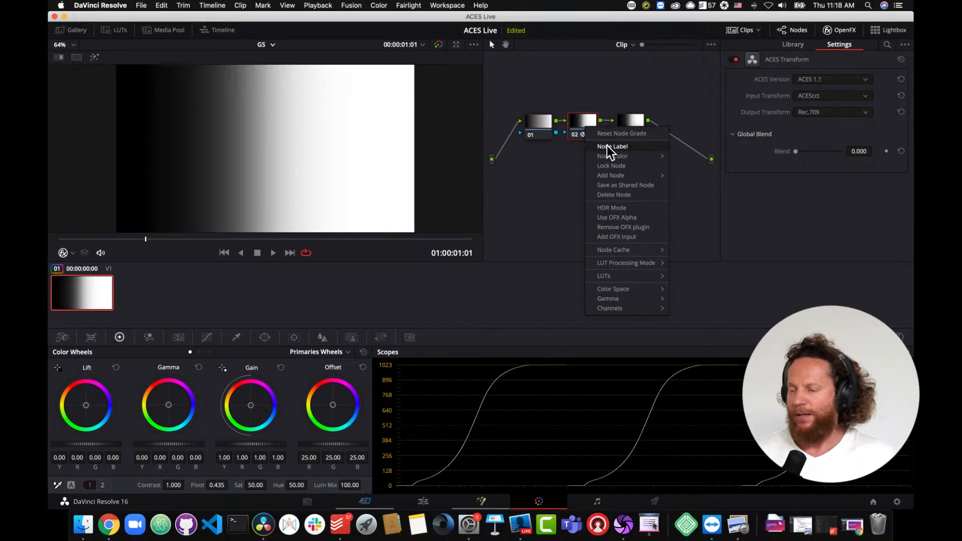
pyautogui.click(607, 146)
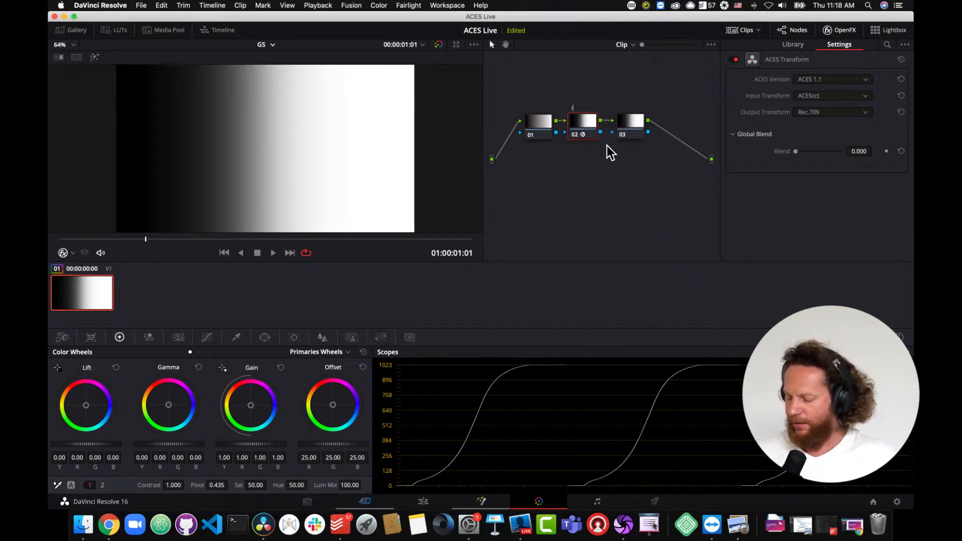
pyautogui.write('in')
# - Label the third node "pri"
pyautogui.click(629, 133)
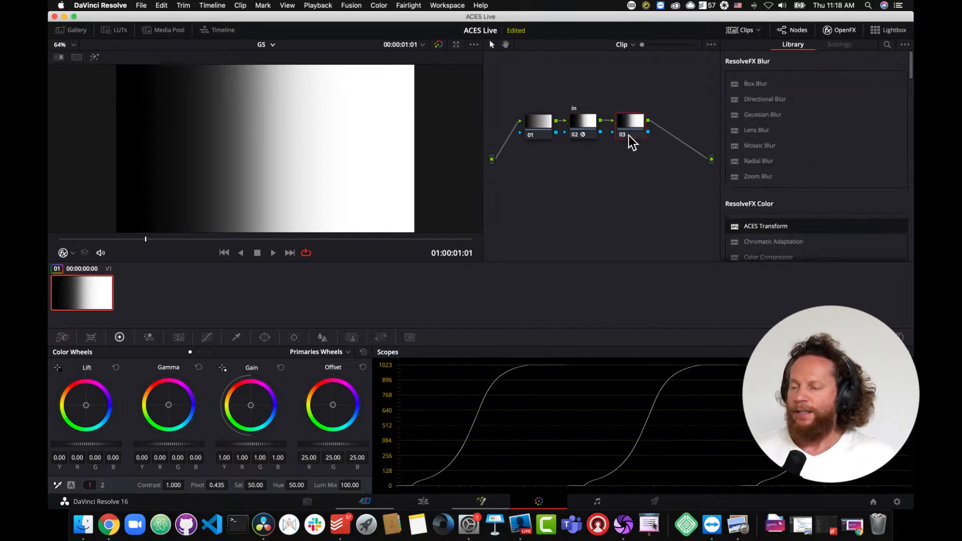
pyautogui.rightClick(627, 131)
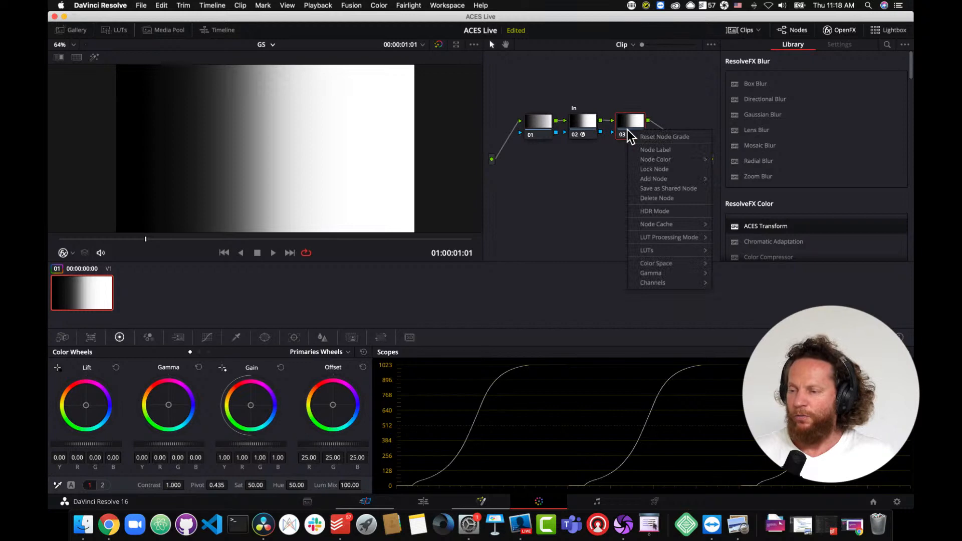
pyautogui.click(646, 150)
pyautogui.write('p')
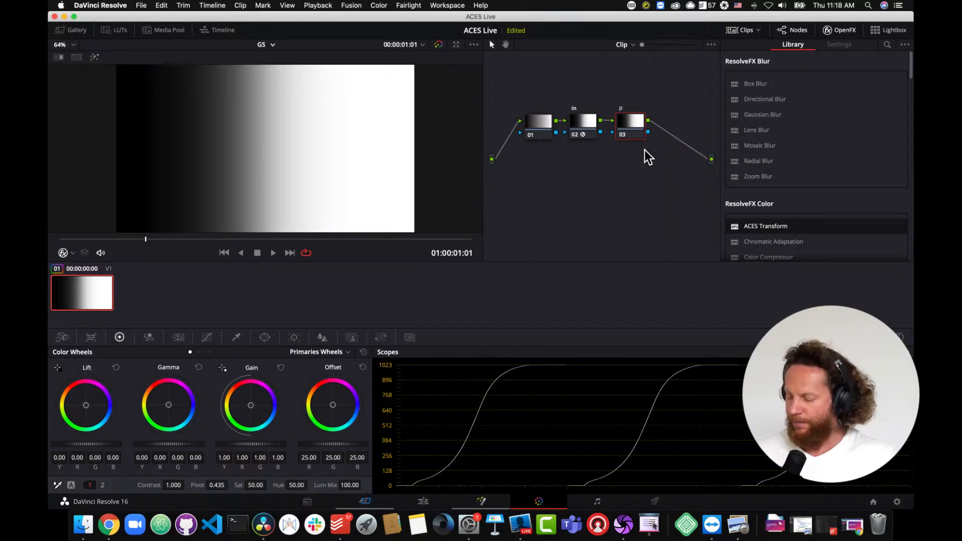
pyautogui.write('ri')
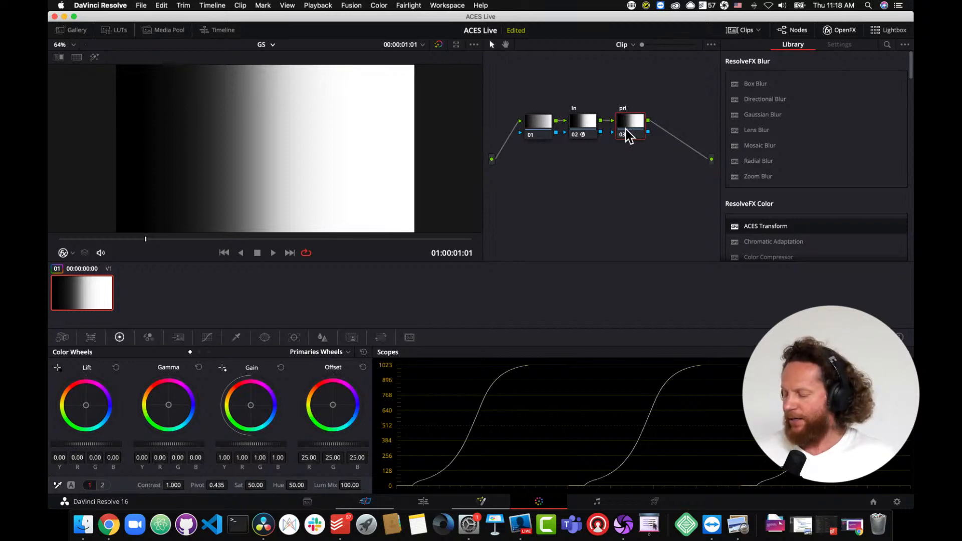
# - Add a fourth serial node with an ACES Transform and label it "out"
pyautogui.hotkey('alt', 's')
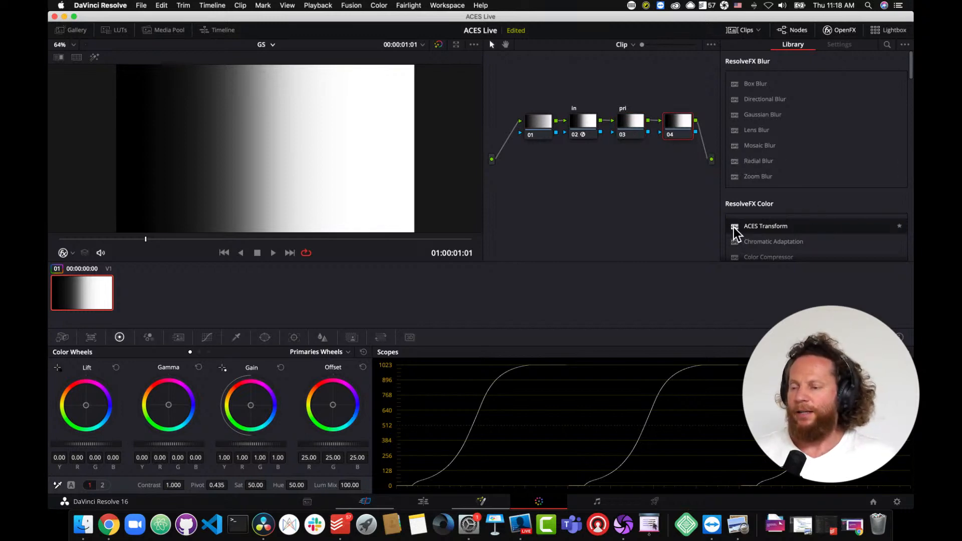
pyautogui.moveTo(734, 227); pyautogui.dragTo(684, 134)
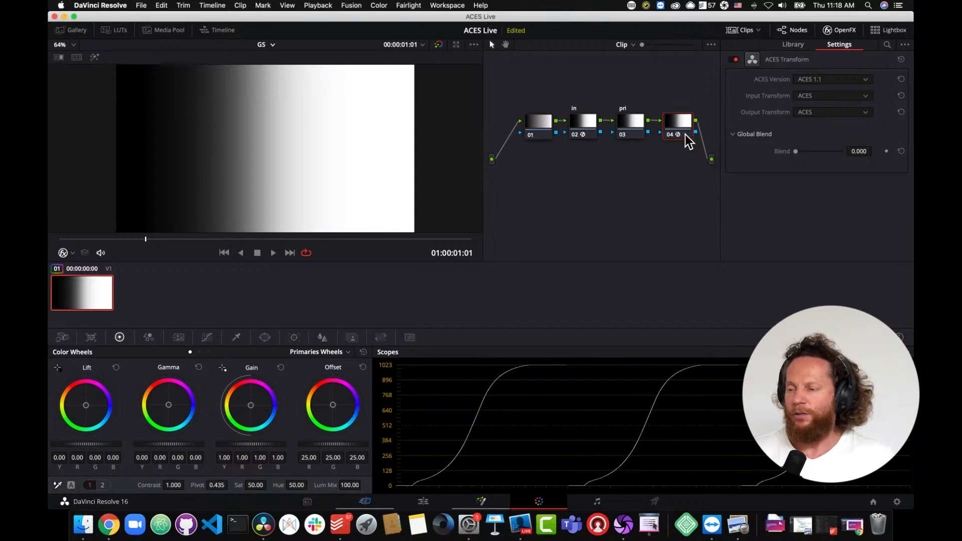
pyautogui.rightClick(673, 122)
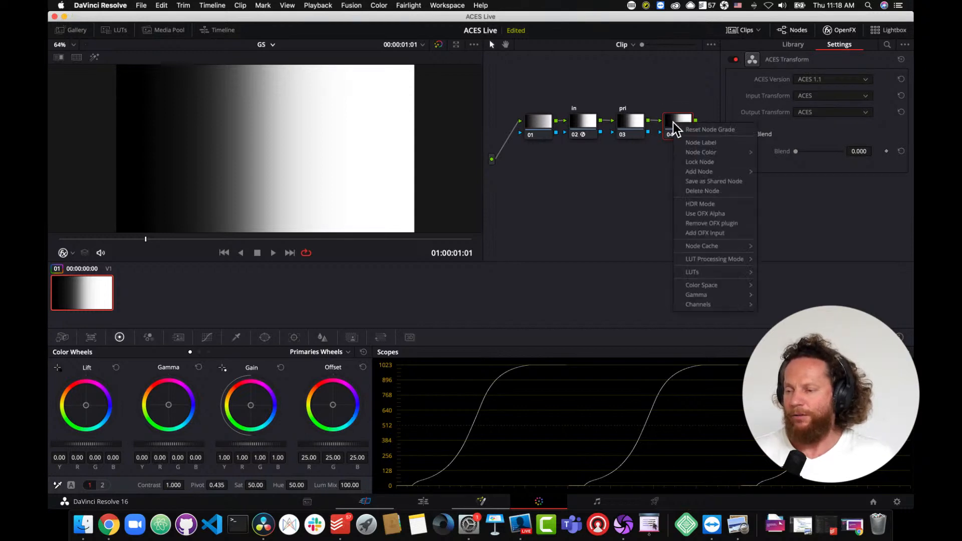
pyautogui.click(693, 143)
pyautogui.write('out')
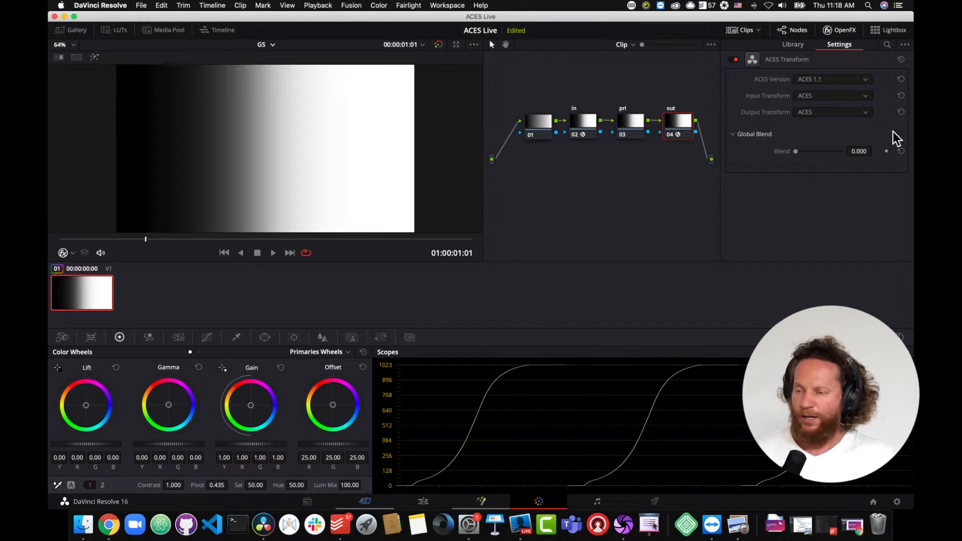
# - Set the out node's ACES Transform input to Rec.709 and output to ACEScct
pyautogui.click(859, 98)
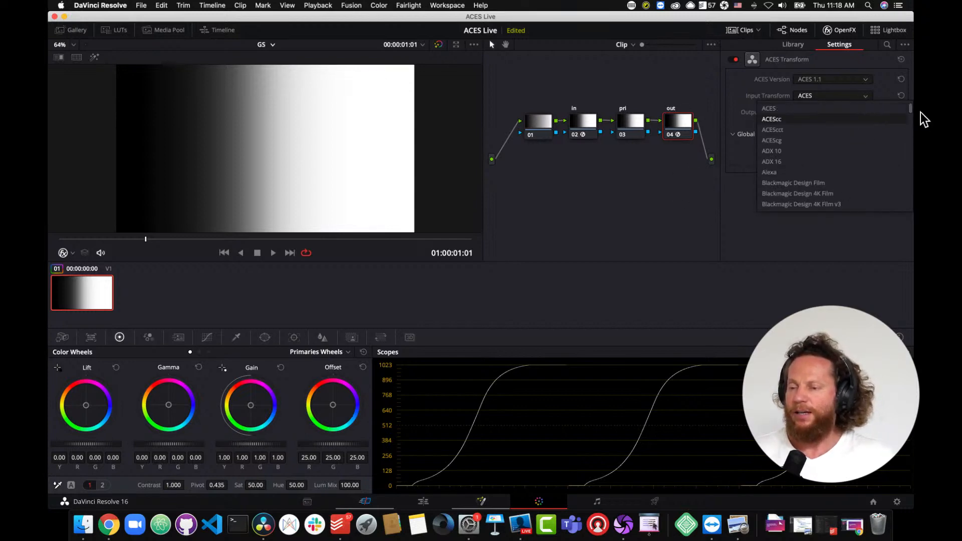
pyautogui.moveTo(911, 109); pyautogui.dragTo(903, 186)
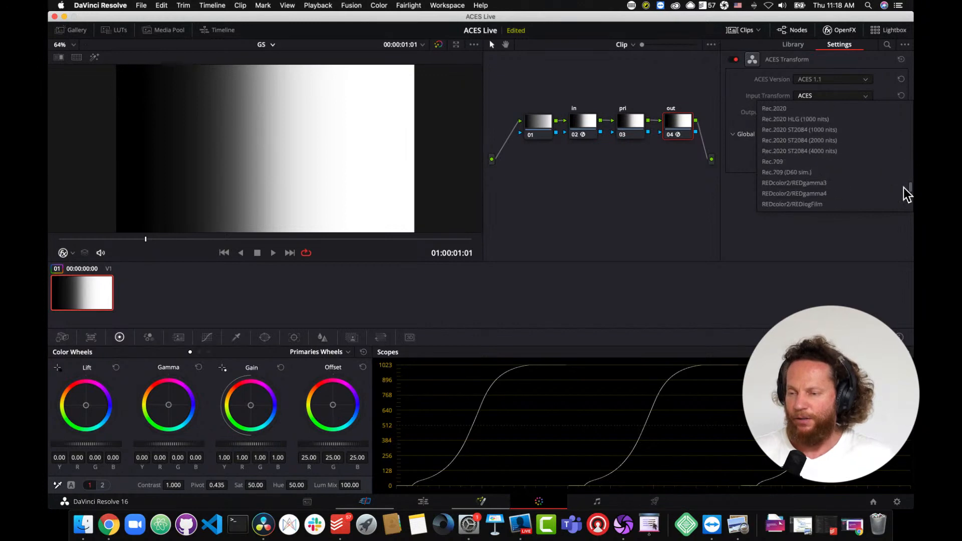
pyautogui.click(830, 163)
pyautogui.click(841, 114)
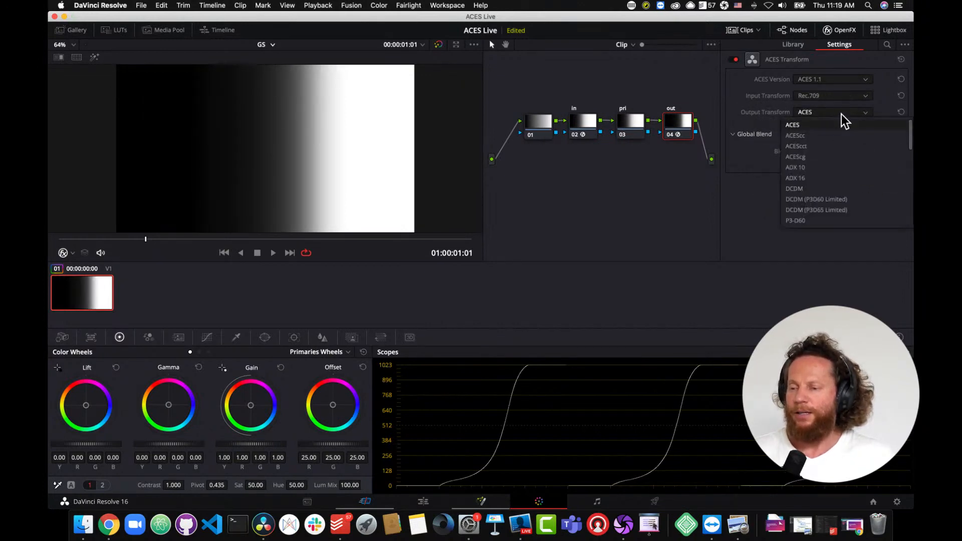
pyautogui.click(836, 144)
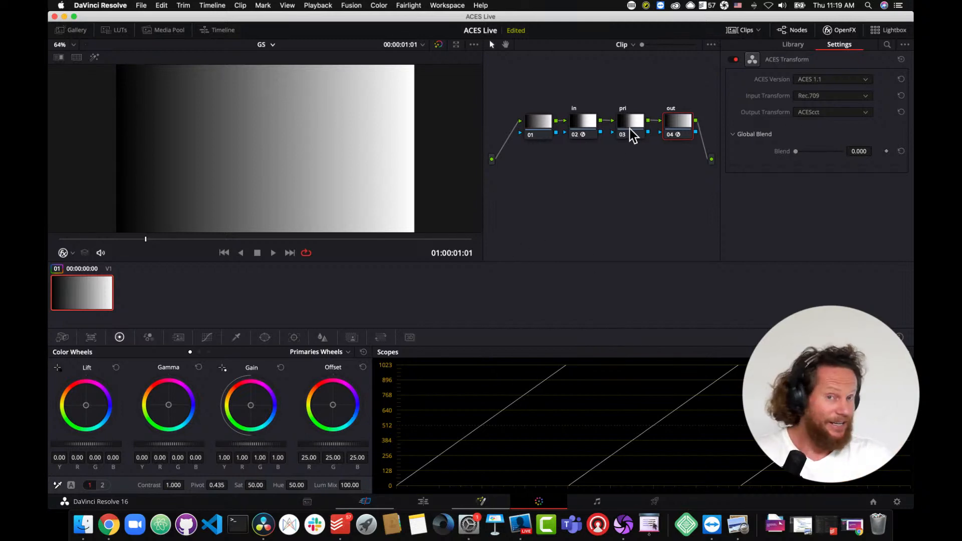
# - On the pri node, lower the Lift master wheel to -0.03 and reset it
pyautogui.moveTo(631, 134); pyautogui.dragTo(633, 129)
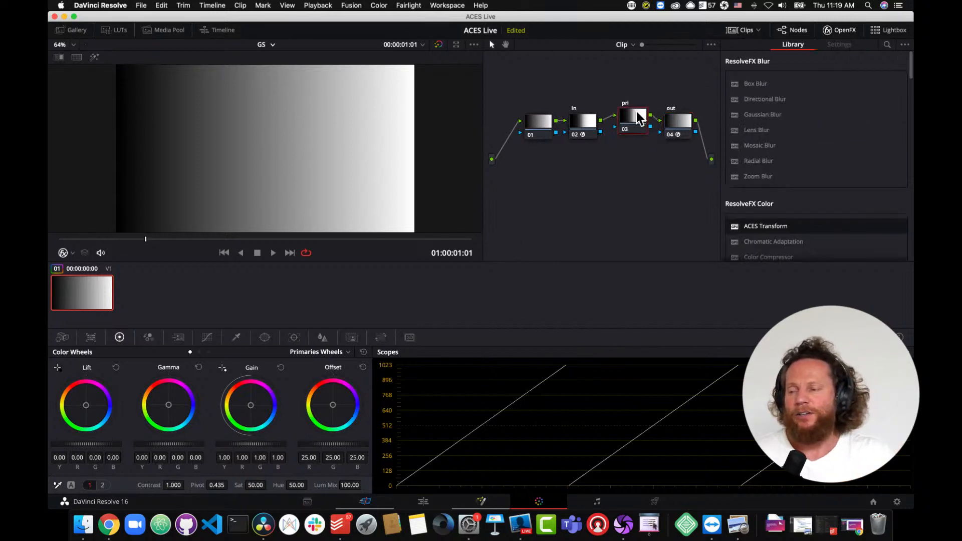
pyautogui.click(75, 445)
pyautogui.moveTo(76, 445); pyautogui.dragTo(53, 451)
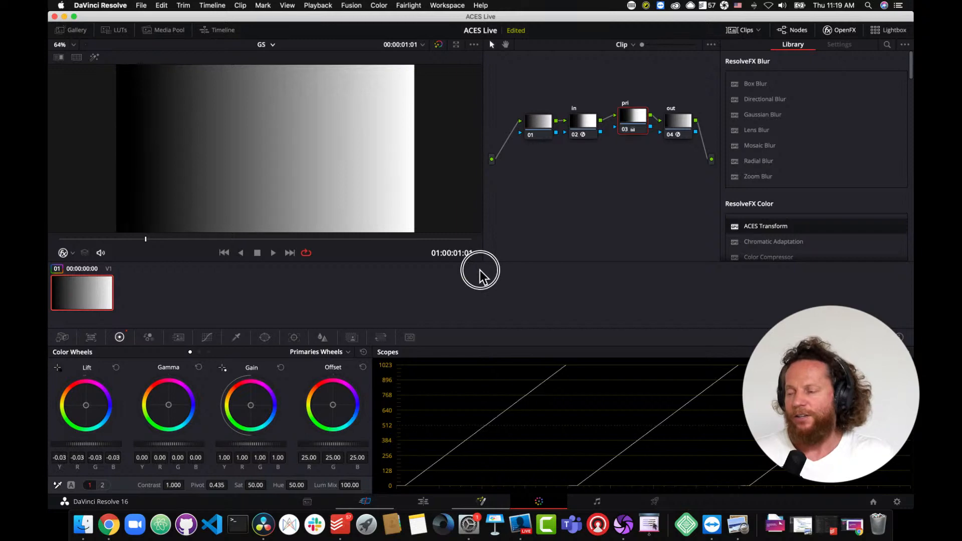
pyautogui.click(117, 368)
# - Raise the Gamma master wheel to 0.04 and the Gain master wheel to 1.05, resetting each
pyautogui.moveTo(178, 444); pyautogui.dragTo(219, 452)
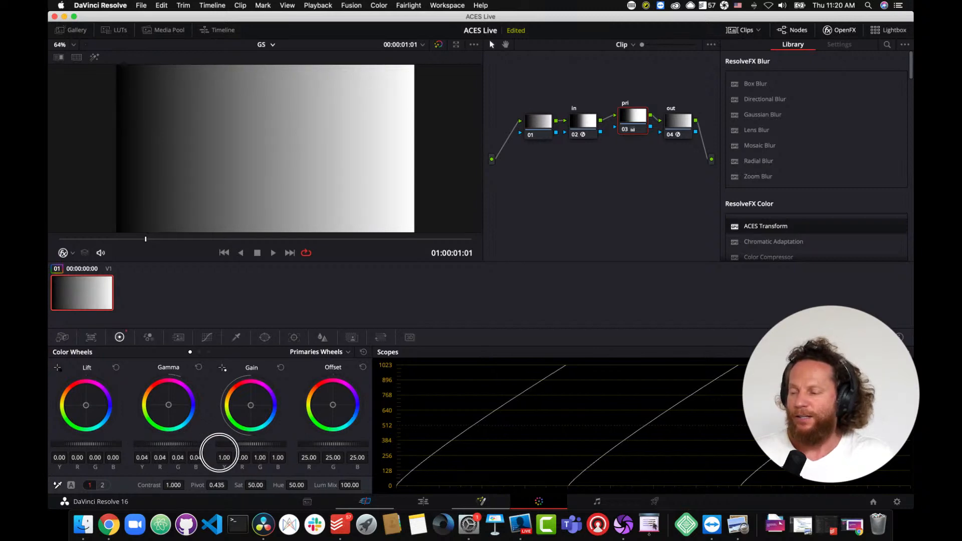
pyautogui.click(199, 367)
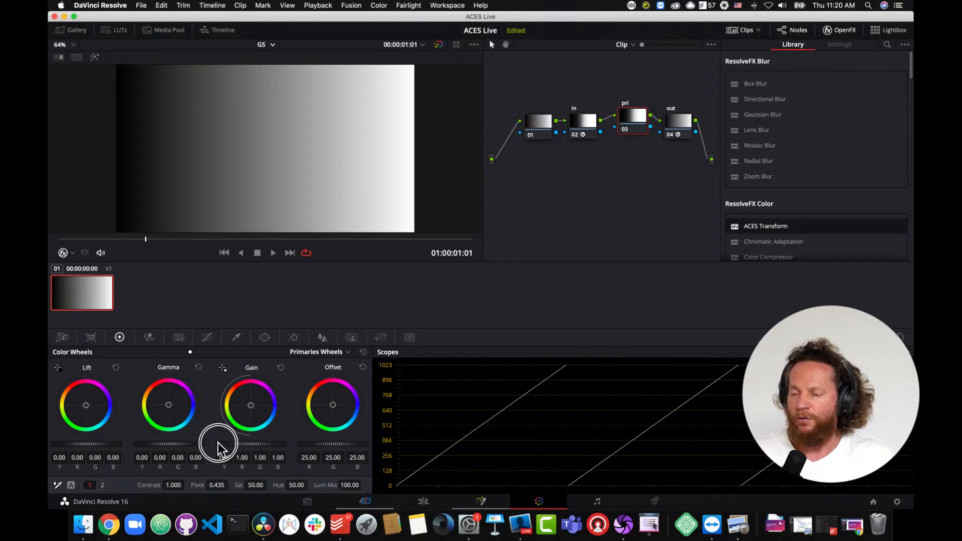
pyautogui.moveTo(220, 448); pyautogui.dragTo(283, 450)
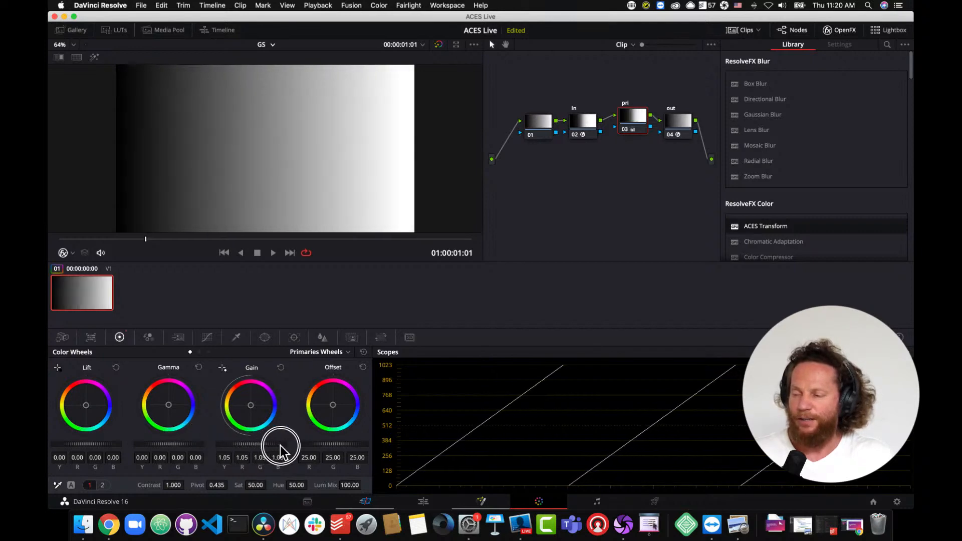
pyautogui.click(281, 370)
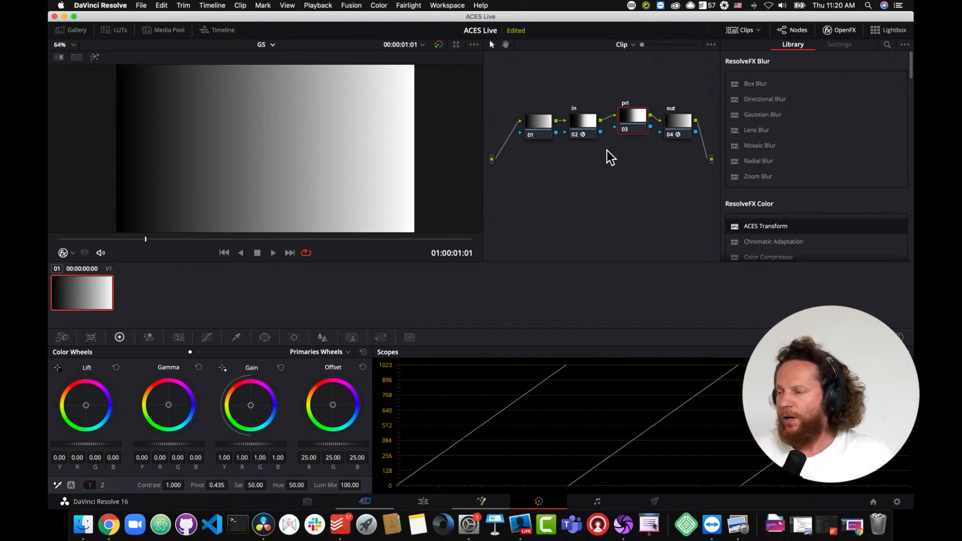
pyautogui.rightClick(285, 117)
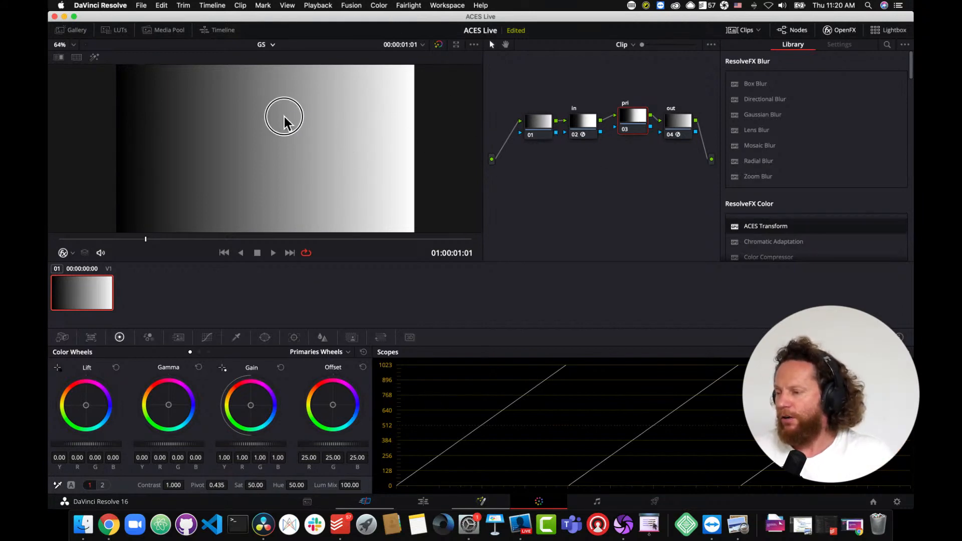
pyautogui.click(302, 125)
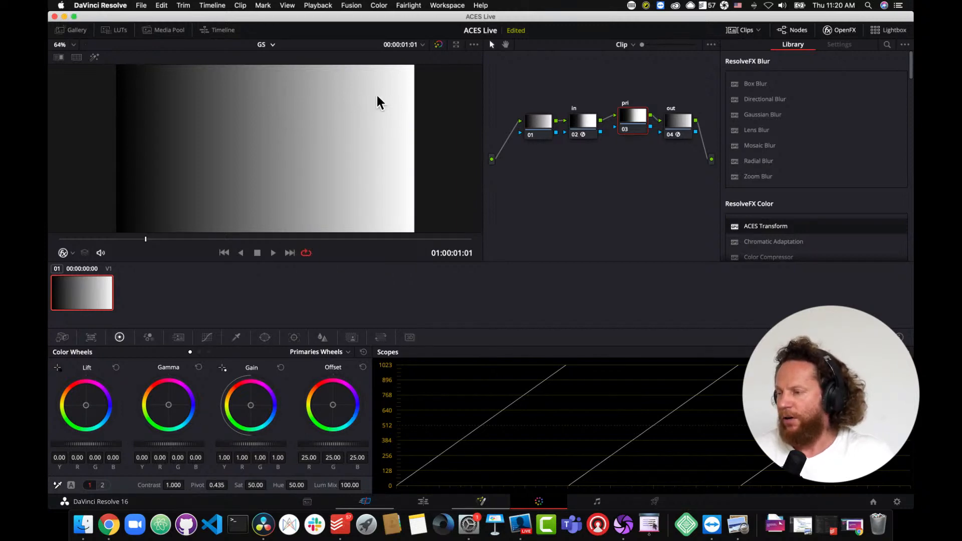
# - Switch to Timeline 1 and apply the grayscale ramp still's ACES node grade from the gallery to the sunset clip
pyautogui.click(273, 45)
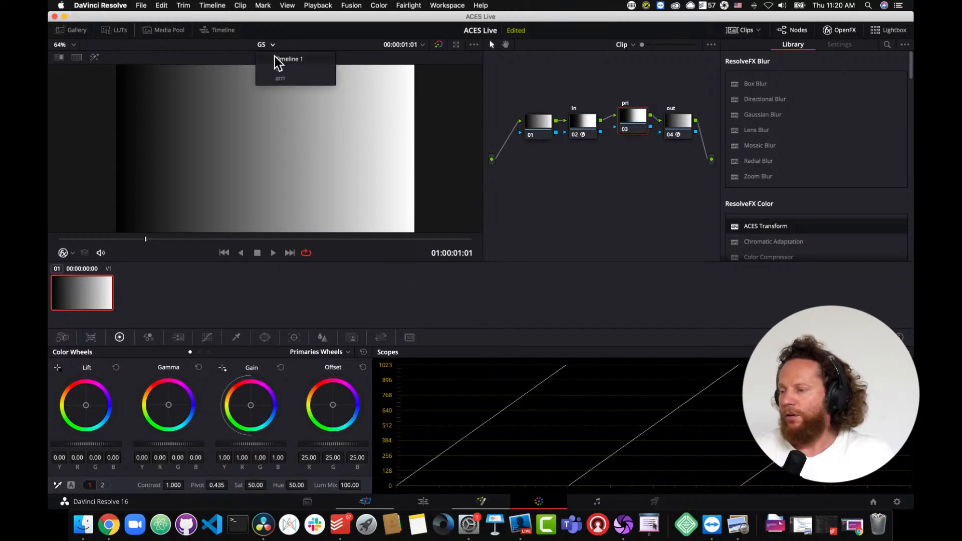
pyautogui.click(277, 59)
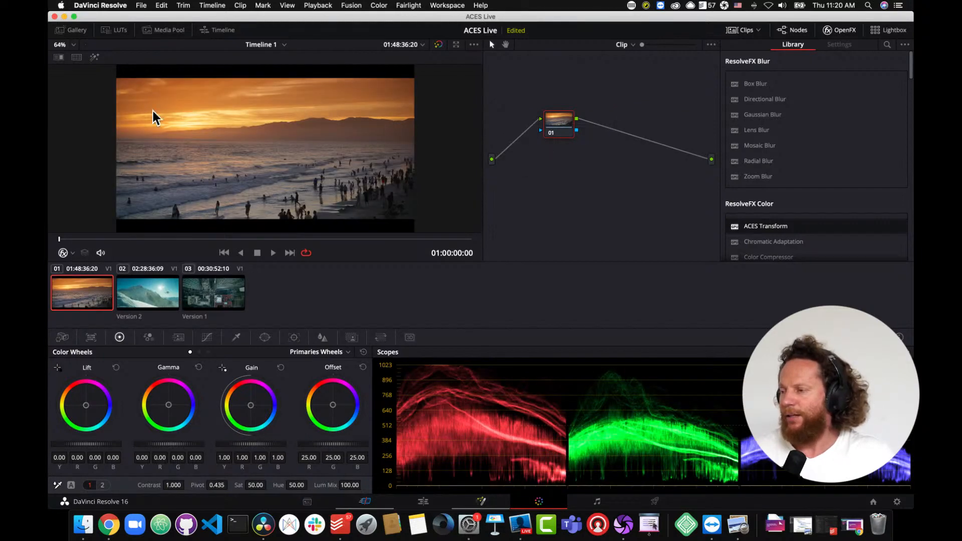
pyautogui.click(70, 31)
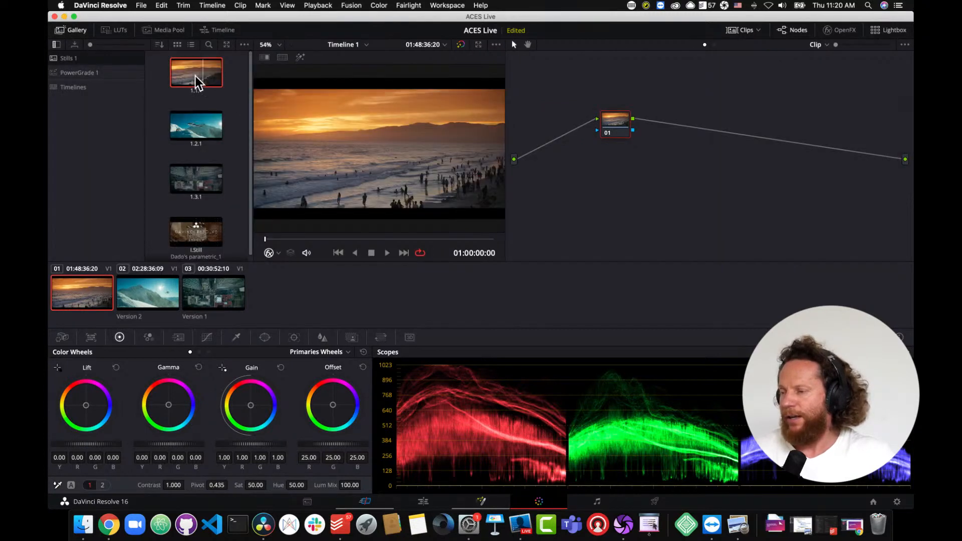
pyautogui.rightClick(196, 78)
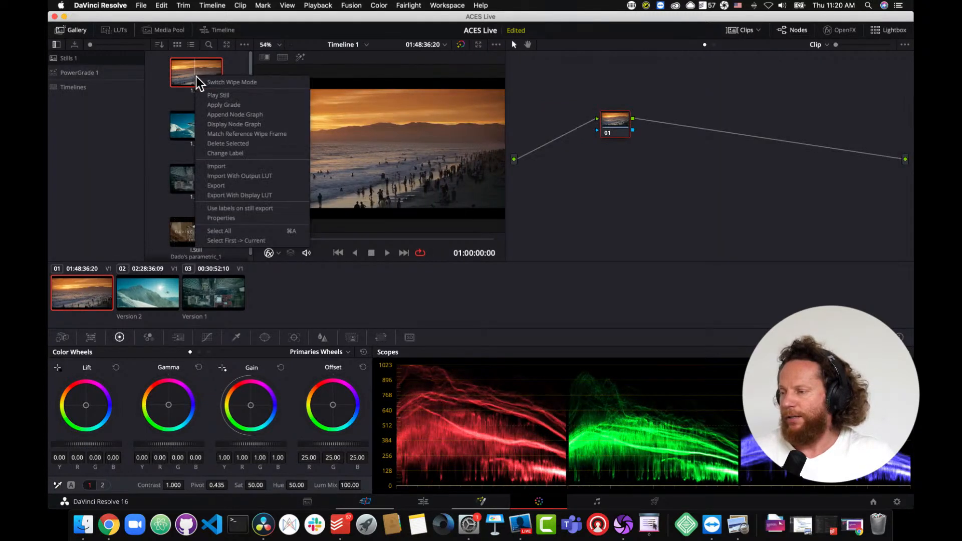
pyautogui.click(217, 105)
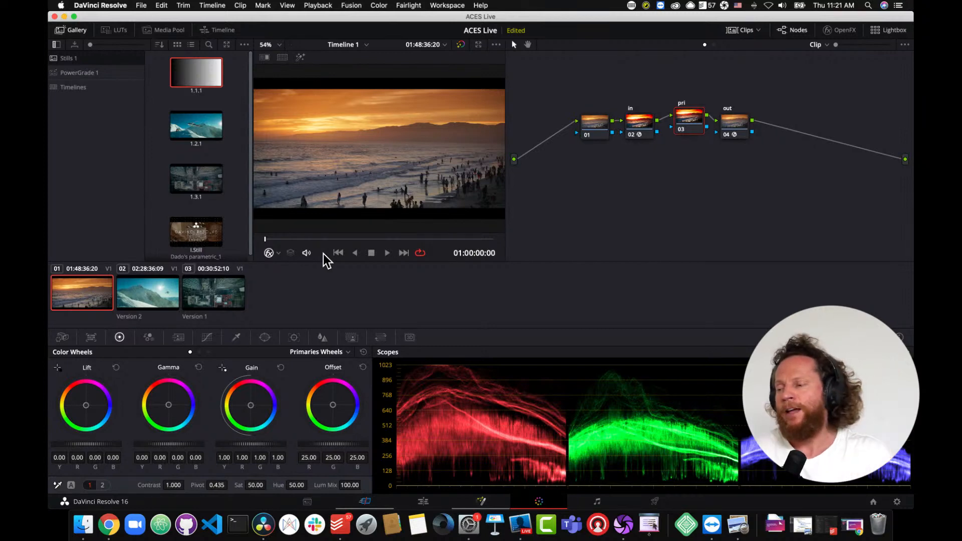
# - Copy the sunset clip's ACES node grade onto the snow mountain clip
pyautogui.rightClick(231, 203)
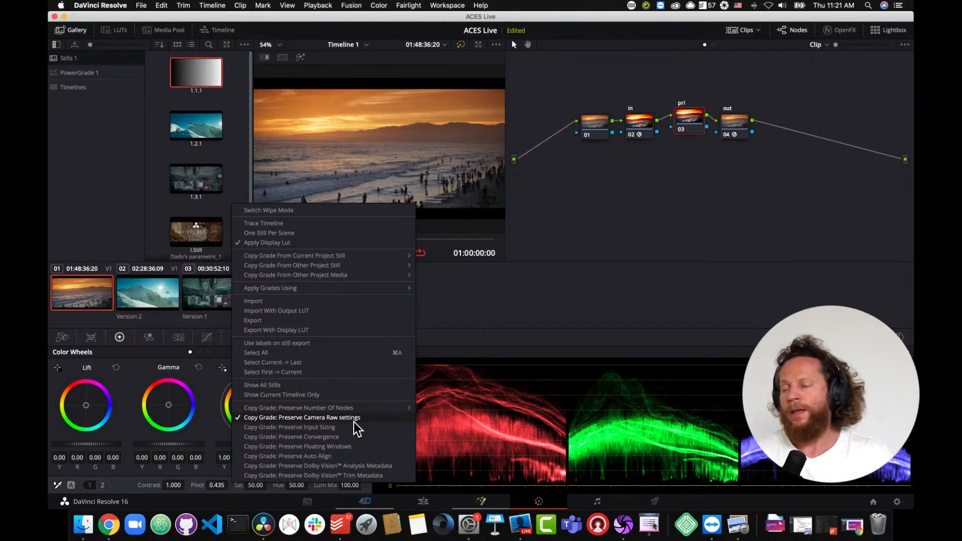
pyautogui.click(164, 194)
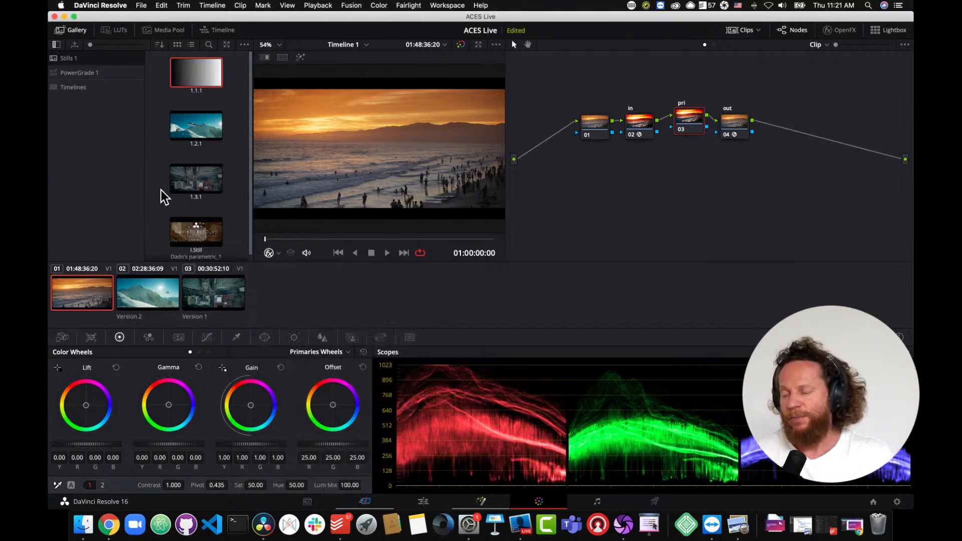
pyautogui.click(149, 303)
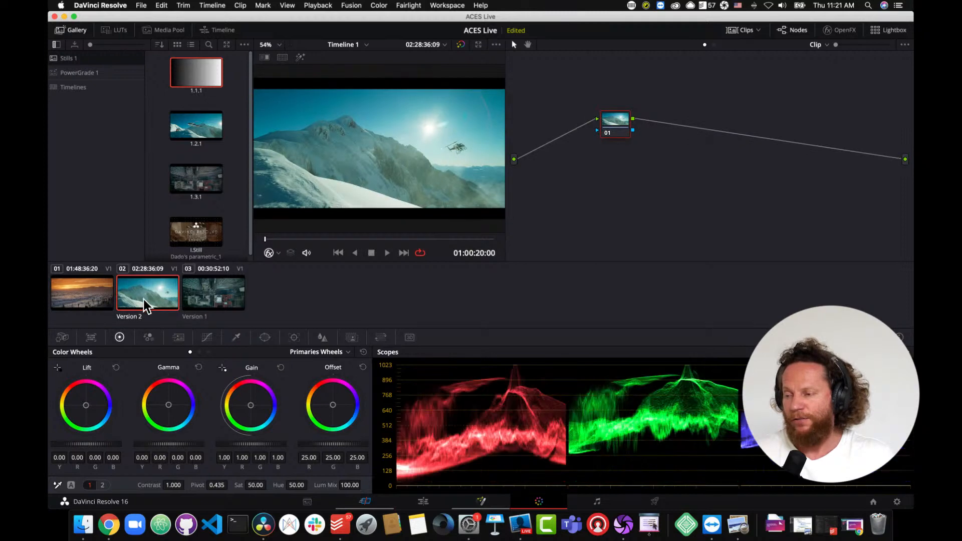
pyautogui.middleClick(74, 300)
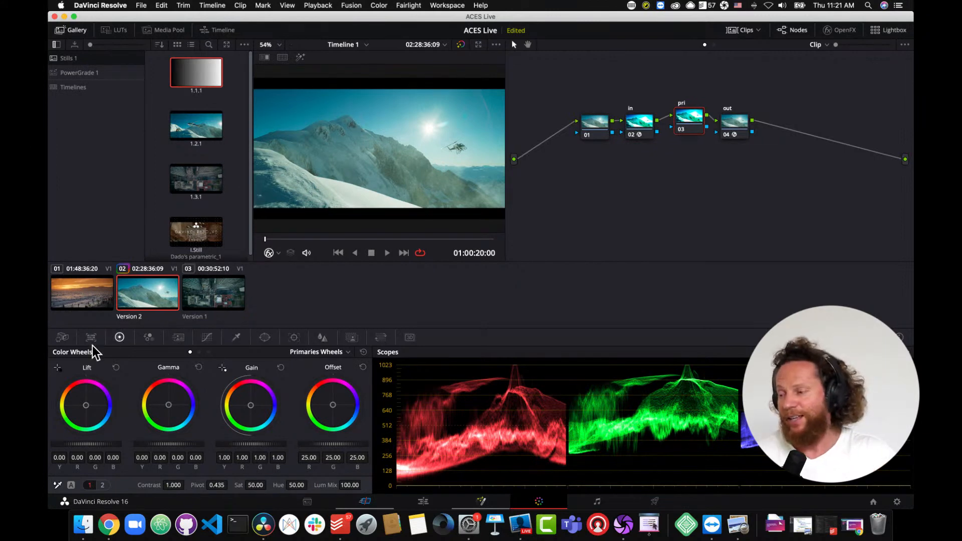
# - Compare the Camera Raw settings of the sunset and snow mountain clips
pyautogui.click(76, 296)
pyautogui.click(61, 338)
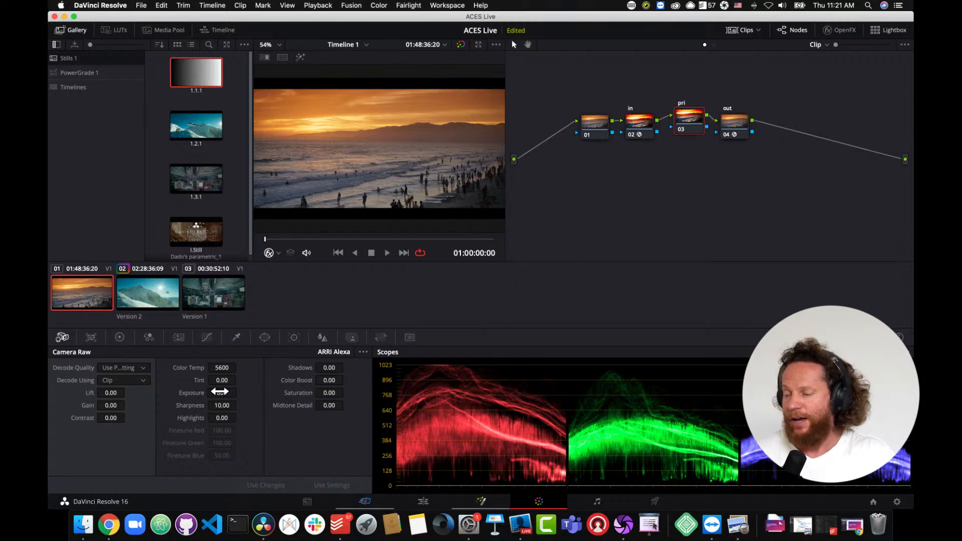
pyautogui.click(161, 296)
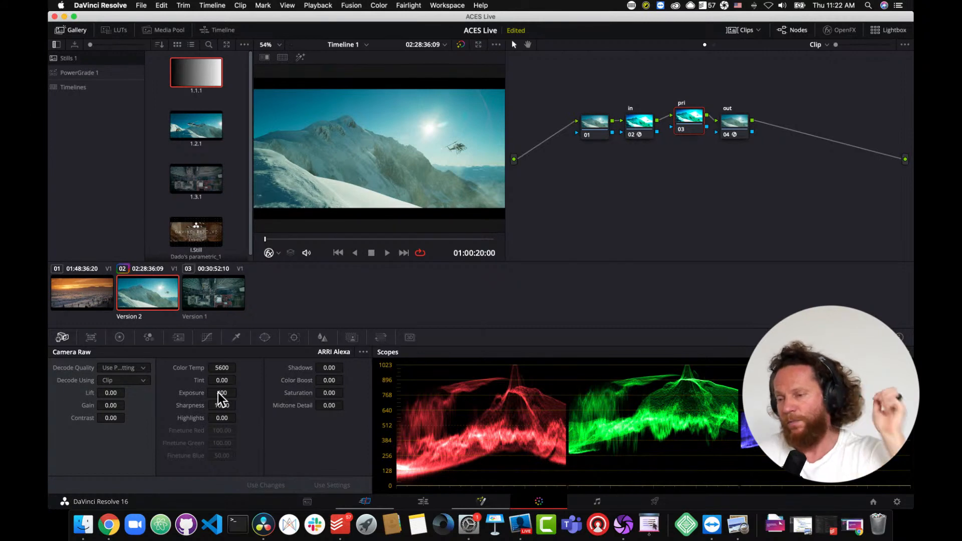
pyautogui.click(93, 297)
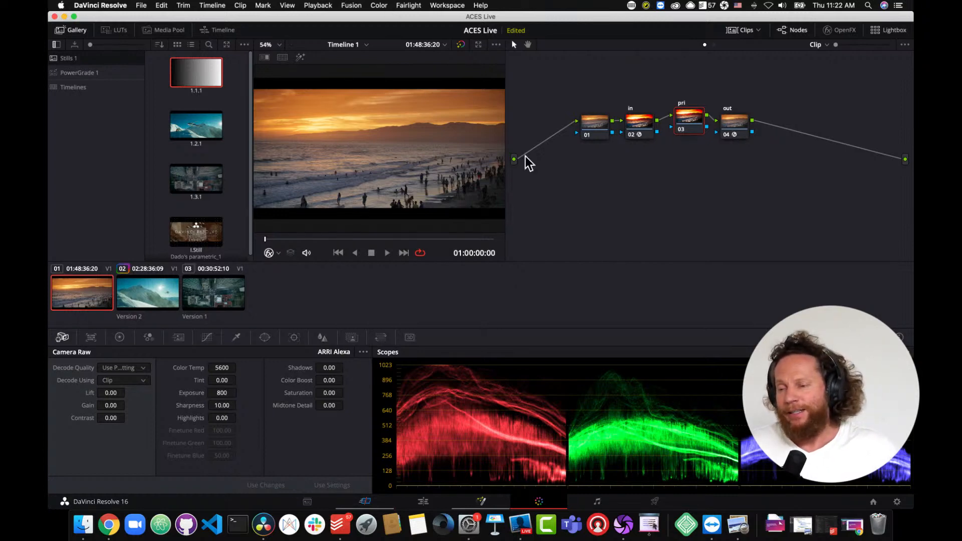
# - Nudge the out node slightly in the node graph, then select the pri node and the out node in turn
pyautogui.moveTo(747, 141)
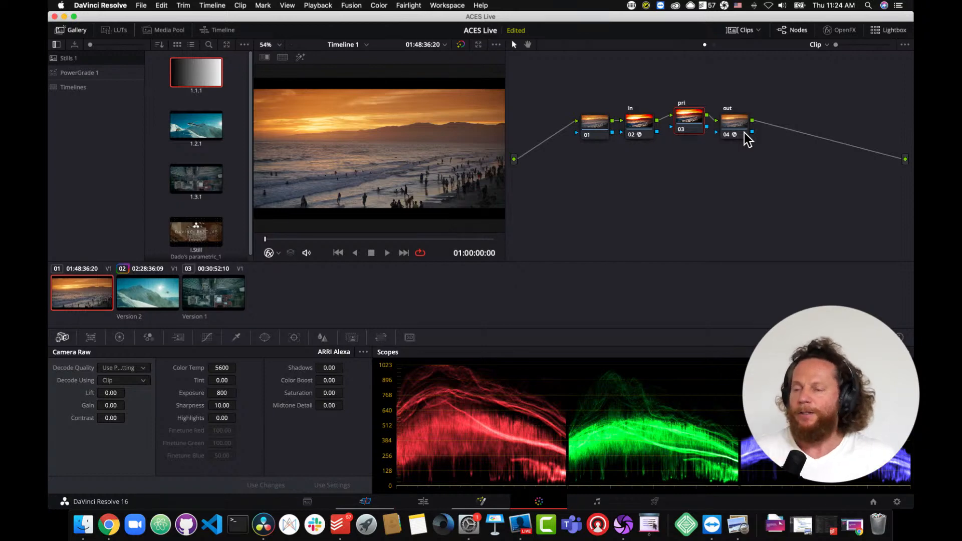
pyautogui.moveTo(733, 135); pyautogui.dragTo(741, 130)
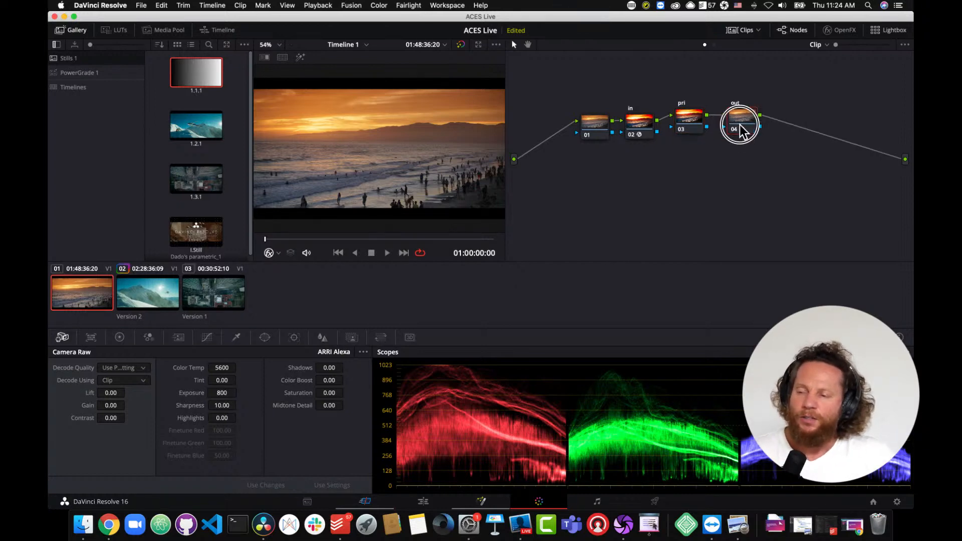
pyautogui.click(688, 129)
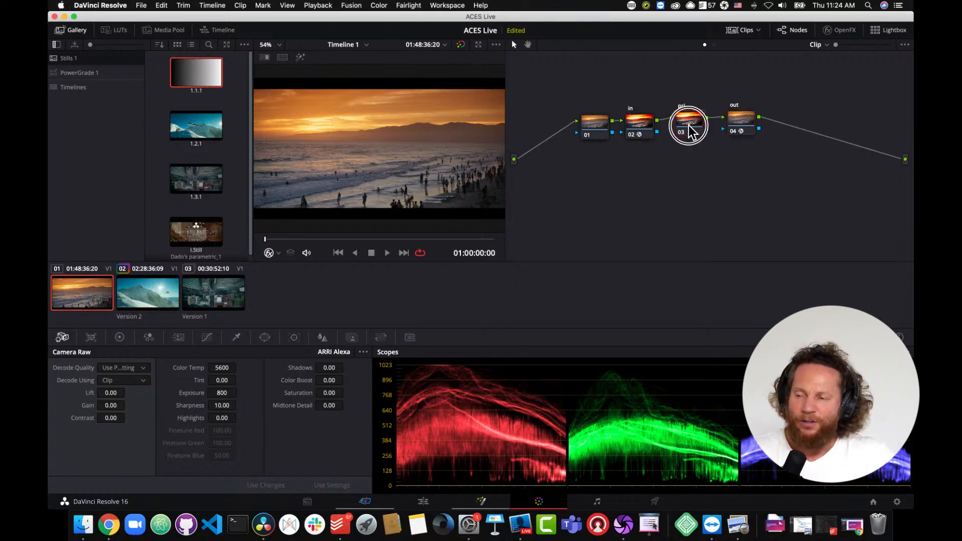
pyautogui.click(740, 126)
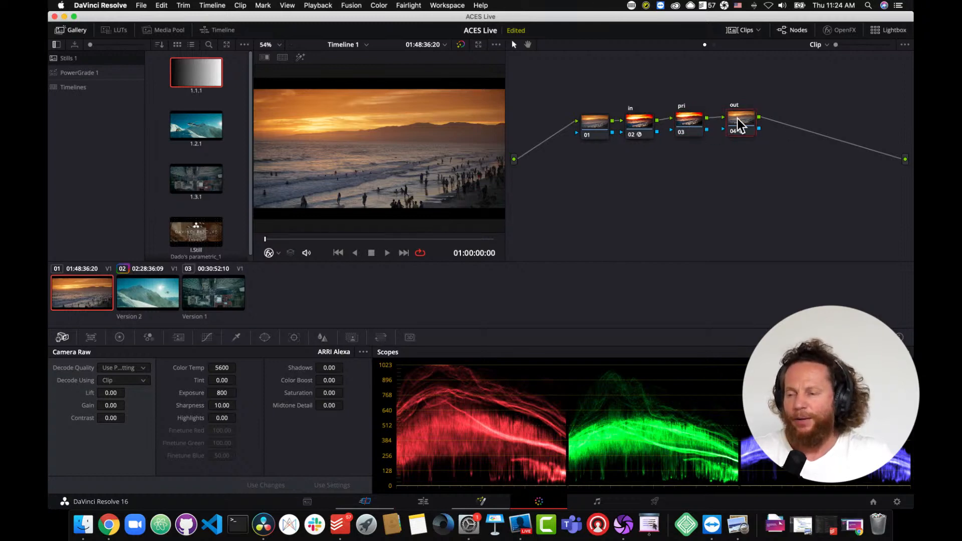
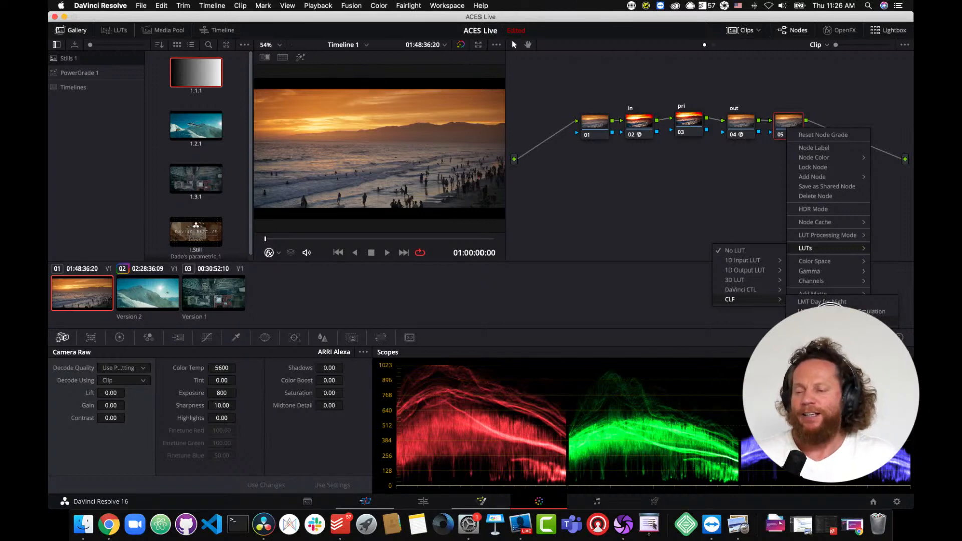
# - Apply the LMT Day for Night CLF LUT to node 05 and compare the grade on and off in full-screen view
pyautogui.click(827, 302)
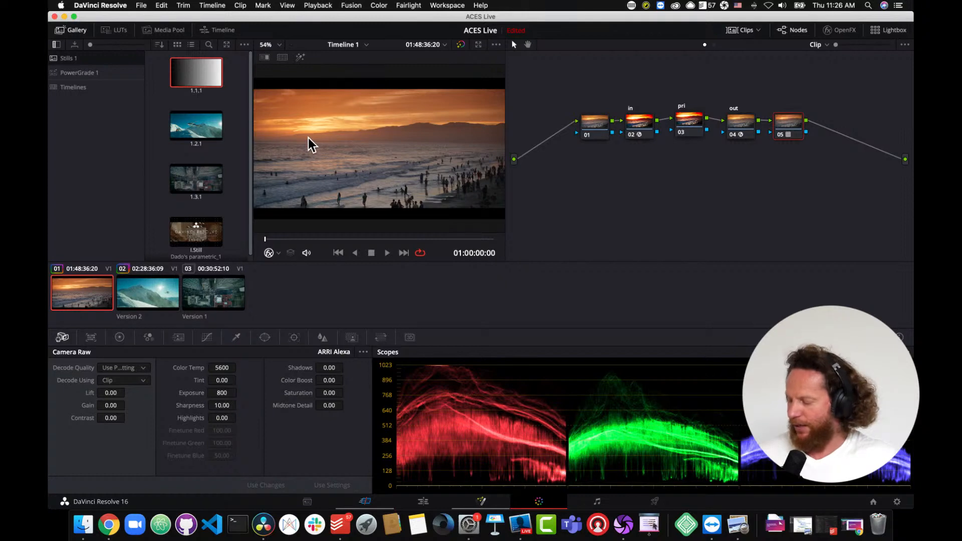
pyautogui.press('super+f')
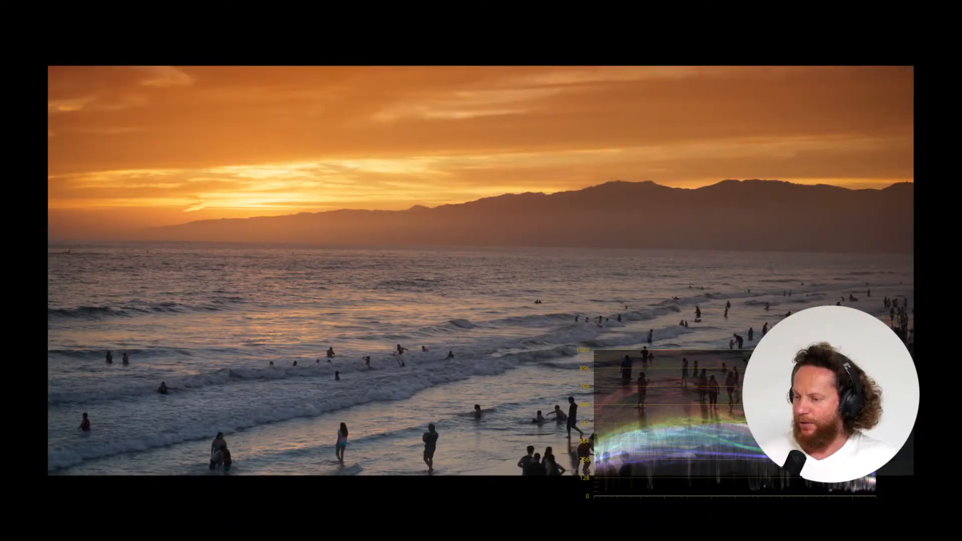
pyautogui.press('super+d')
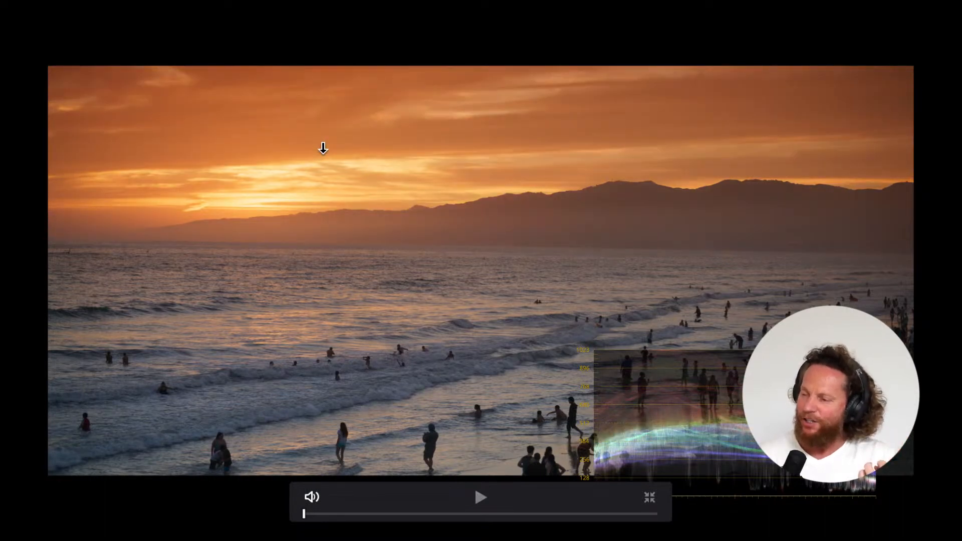
pyautogui.press('super+d')
pyautogui.press('super+d')
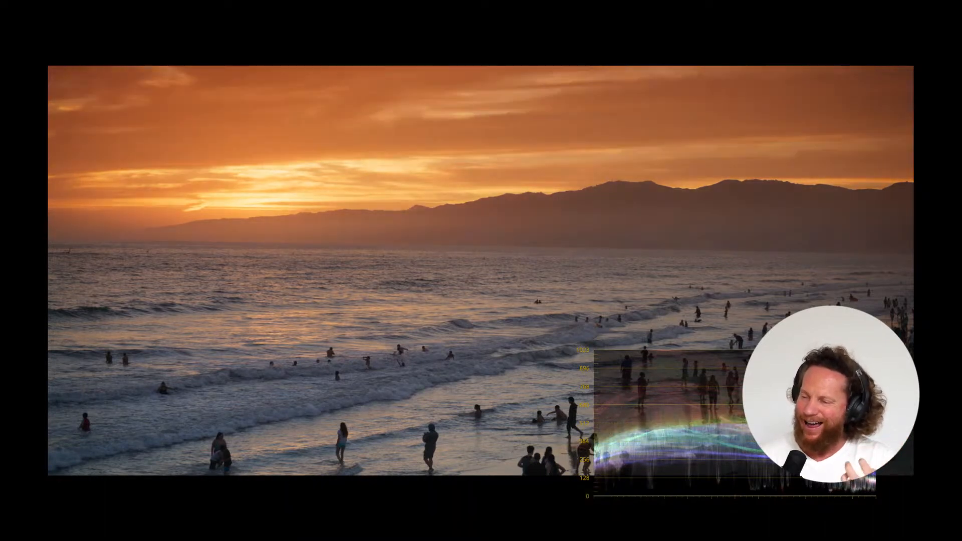
pyautogui.press('super+d')
pyautogui.press('super+d')
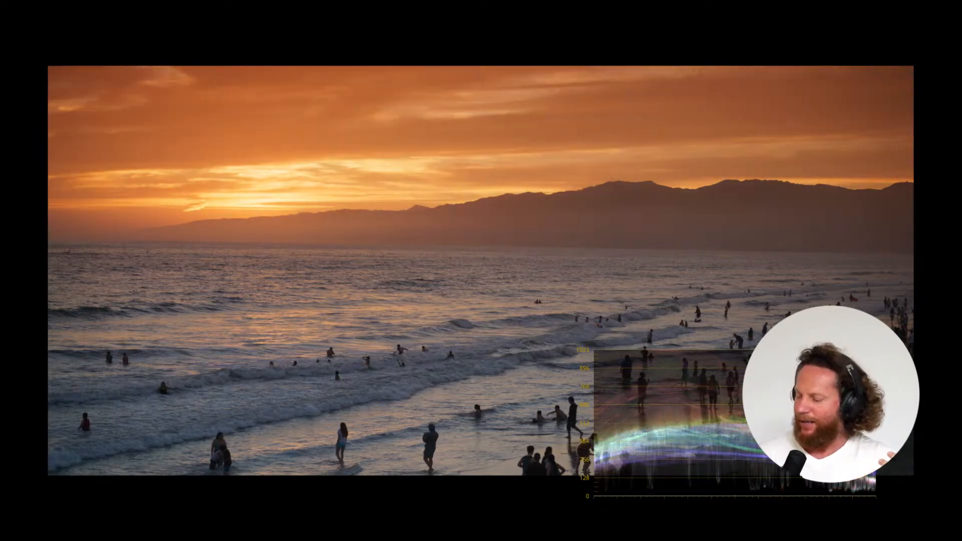
pyautogui.press('Escape')
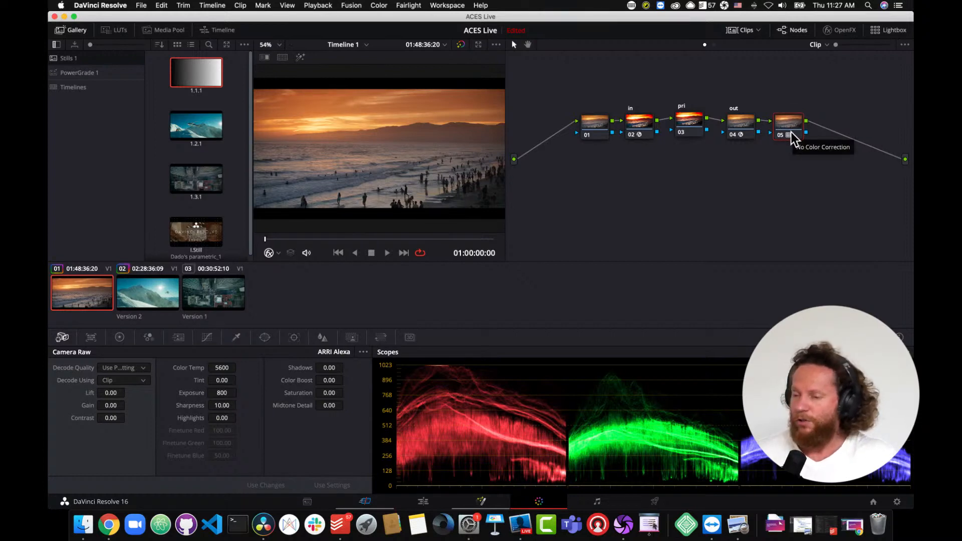
# - Add a serial node and apply the Colourlab ACES OpenFX plugin to it
pyautogui.hotkey('alt', 's')
pyautogui.moveTo(836, 129); pyautogui.dragTo(574, 210)
pyautogui.click(840, 30)
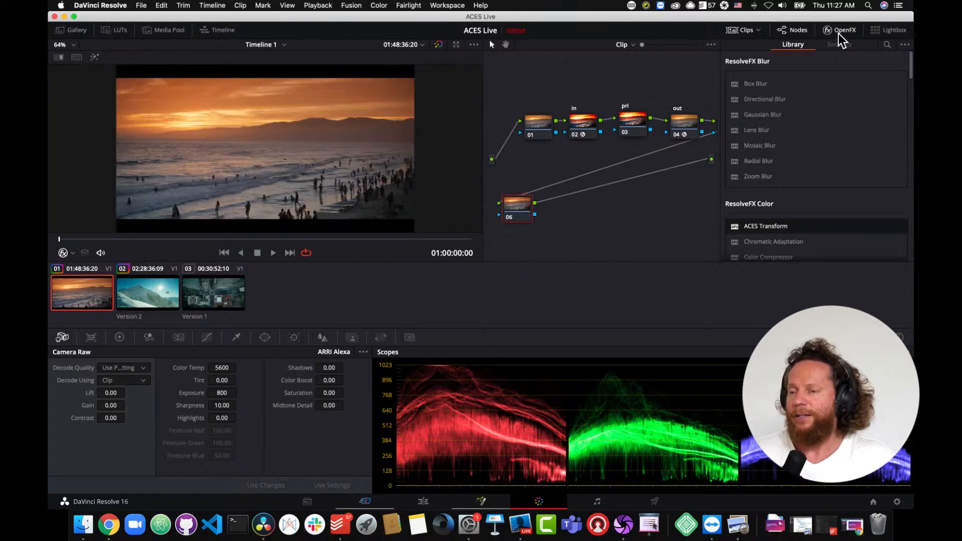
pyautogui.moveTo(911, 64); pyautogui.dragTo(902, 252)
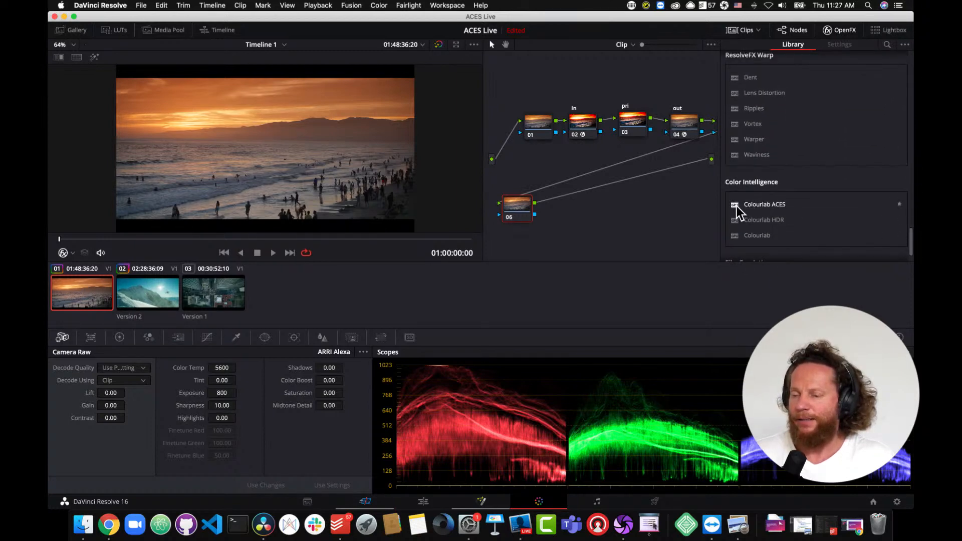
pyautogui.moveTo(739, 210); pyautogui.dragTo(521, 217)
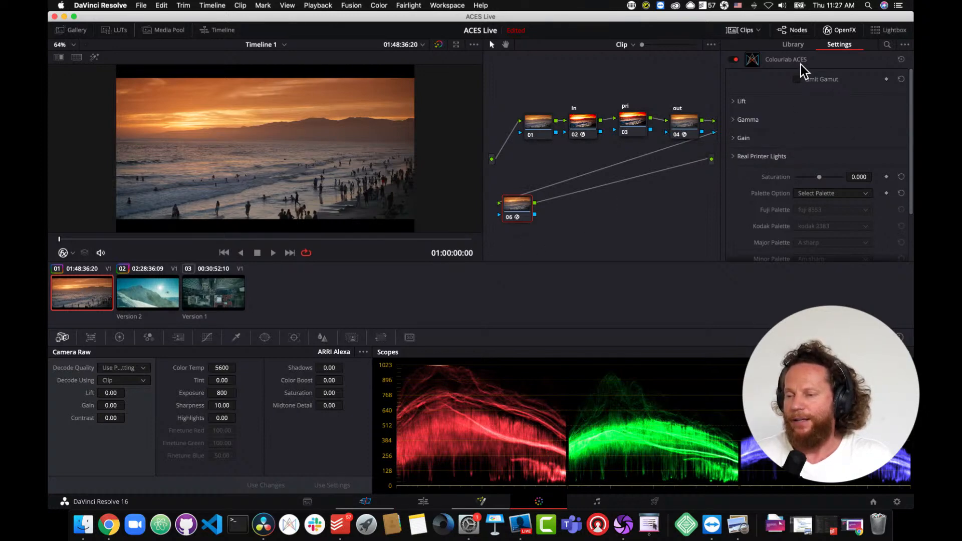
# - Disable the LUT node 05 and return to the Colourlab ACES settings
pyautogui.click(844, 30)
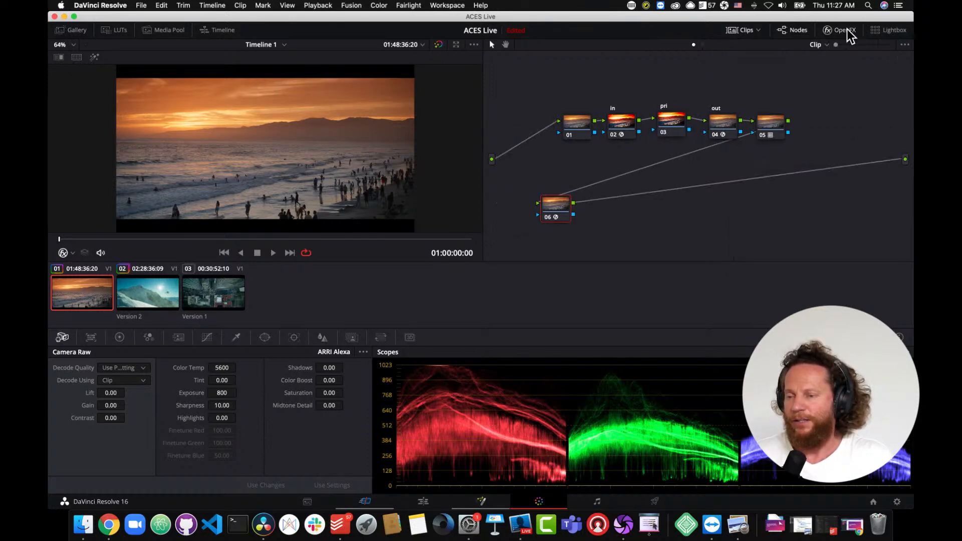
pyautogui.click(763, 136)
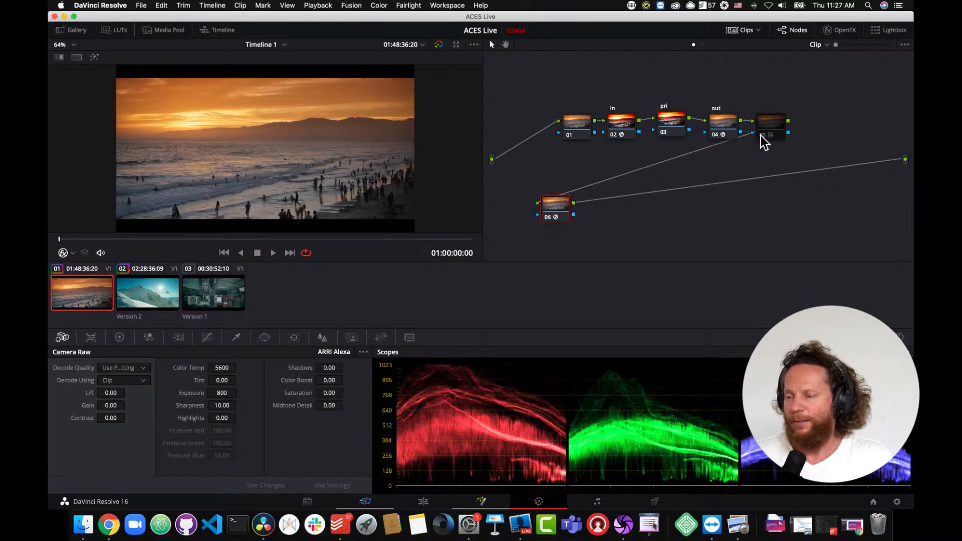
pyautogui.click(847, 31)
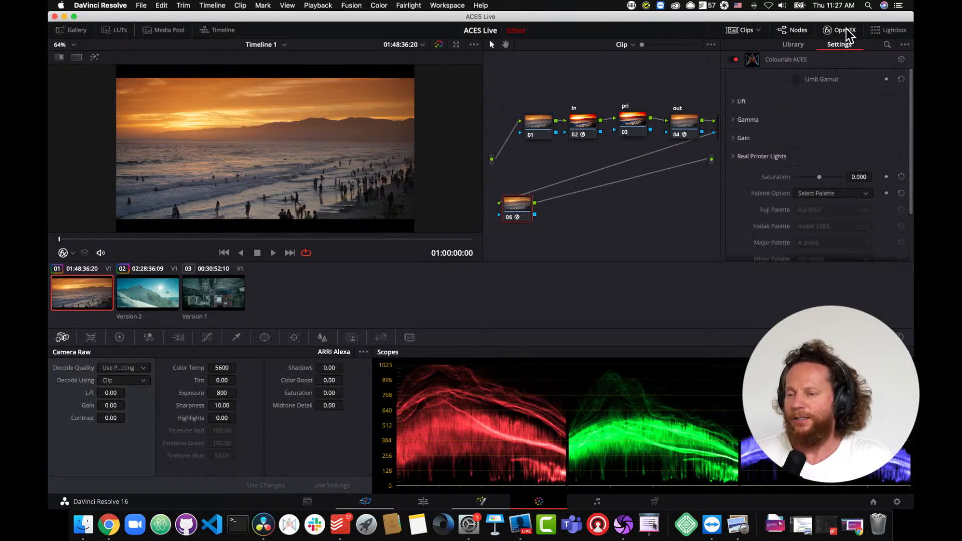
# - Enable Limit Gamut in Colourlab ACES and try the Kodak palette option with kodak vision 3 5219
pyautogui.click(796, 80)
pyautogui.click(797, 80)
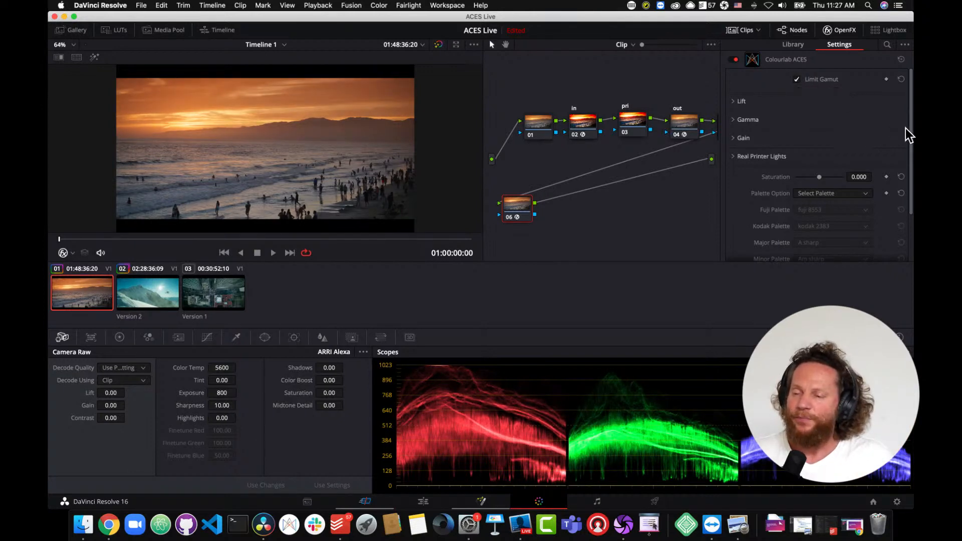
pyautogui.moveTo(911, 135); pyautogui.dragTo(912, 176)
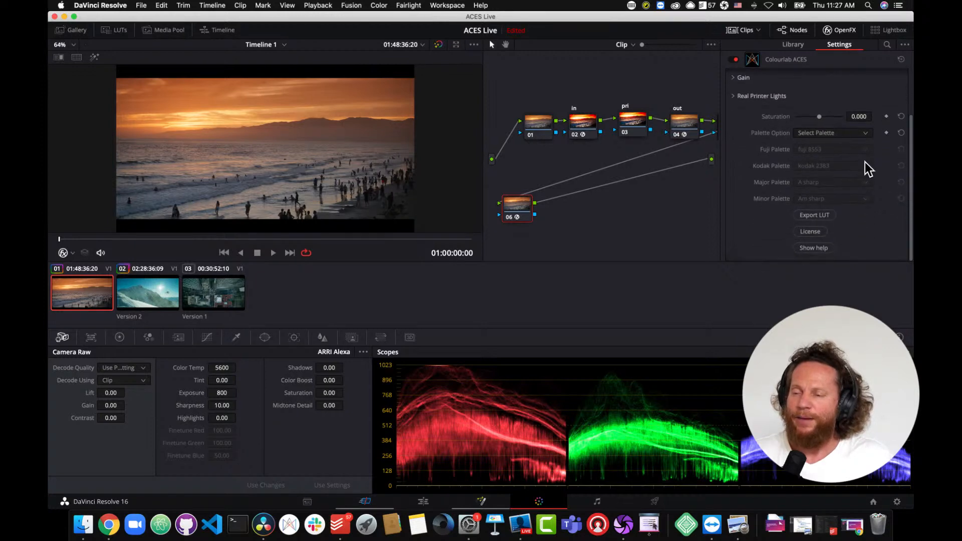
pyautogui.click(828, 134)
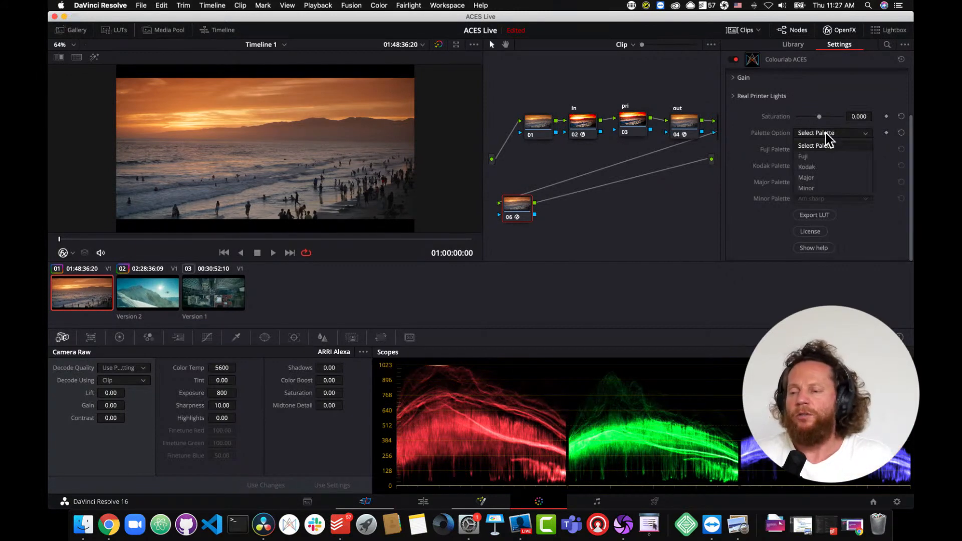
pyautogui.click(814, 167)
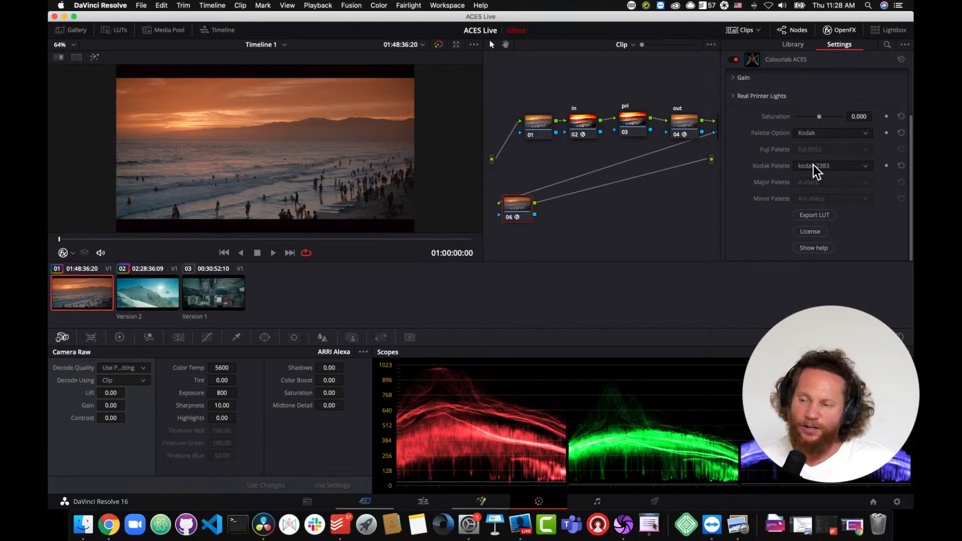
pyautogui.click(817, 168)
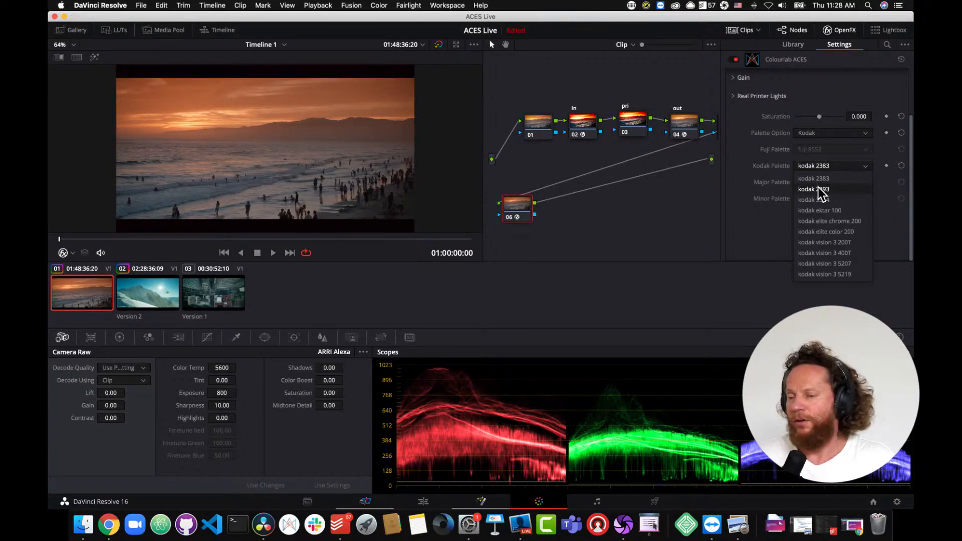
pyautogui.click(826, 275)
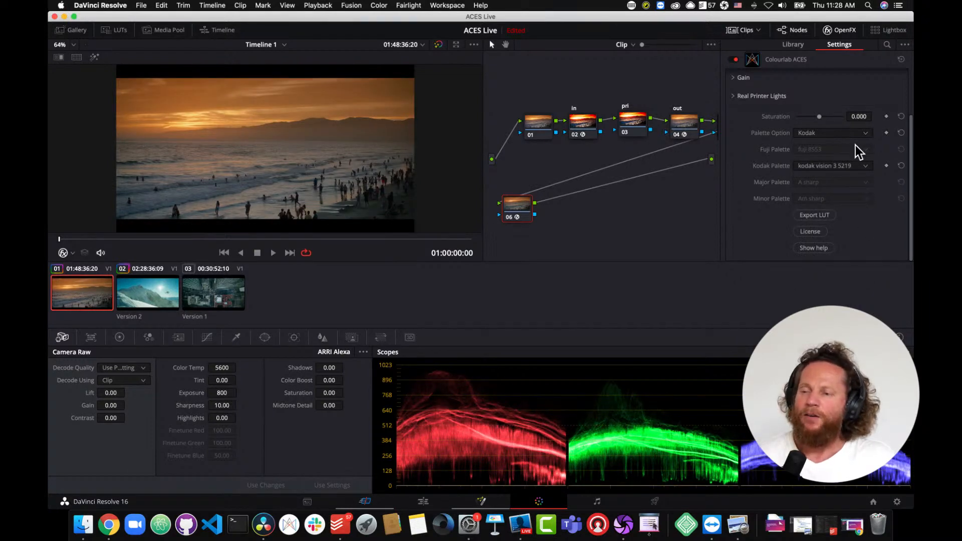
# - Switch the palette option to Fuji and set the Fuji palette to fuji 8553
pyautogui.click(866, 134)
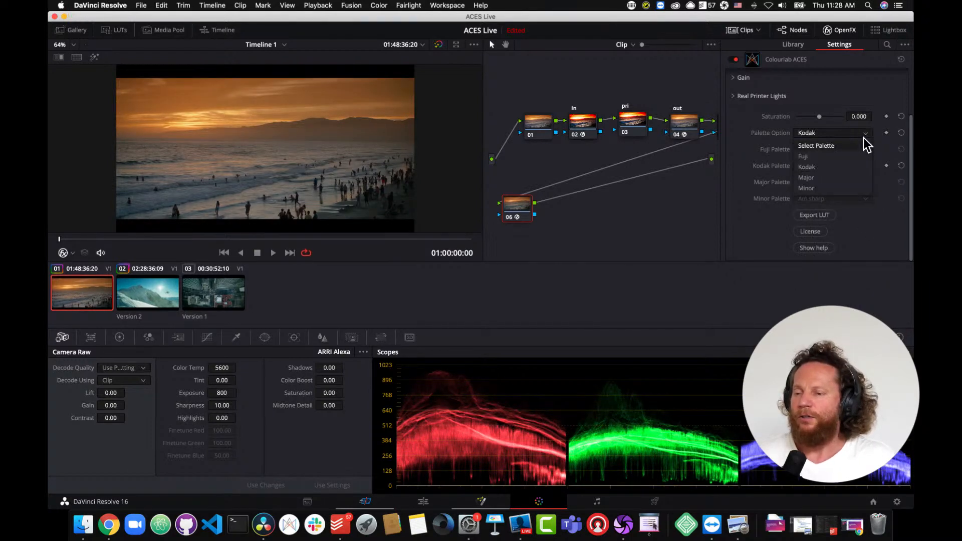
pyautogui.click(857, 157)
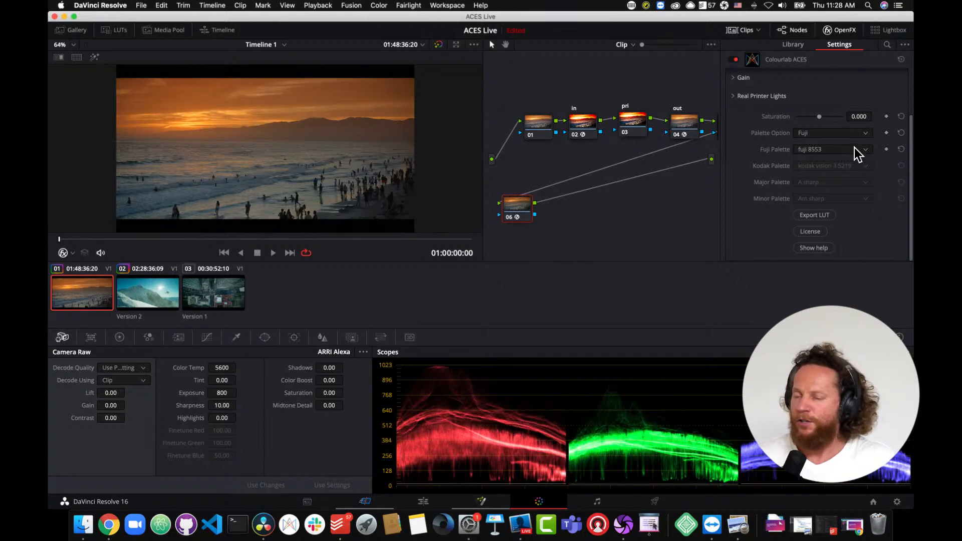
pyautogui.click(856, 149)
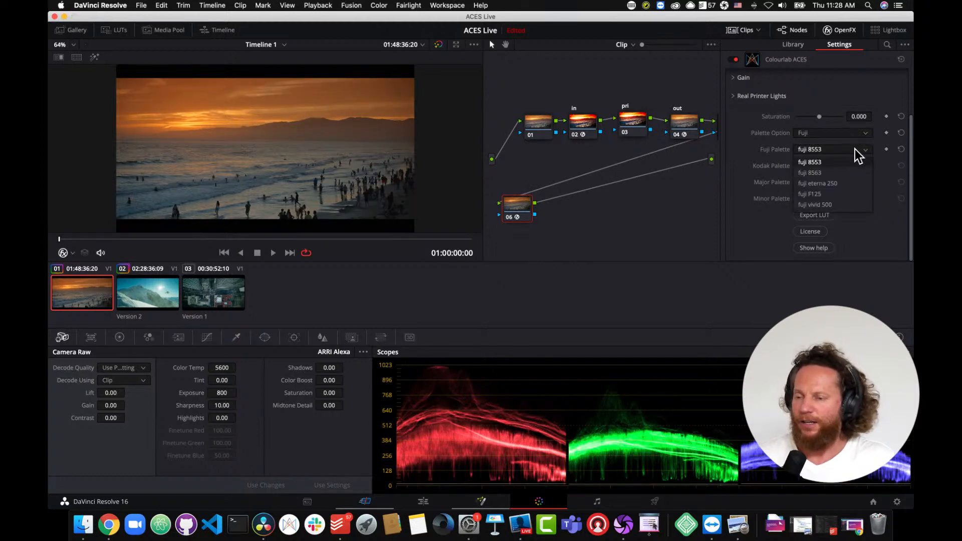
pyautogui.click(836, 206)
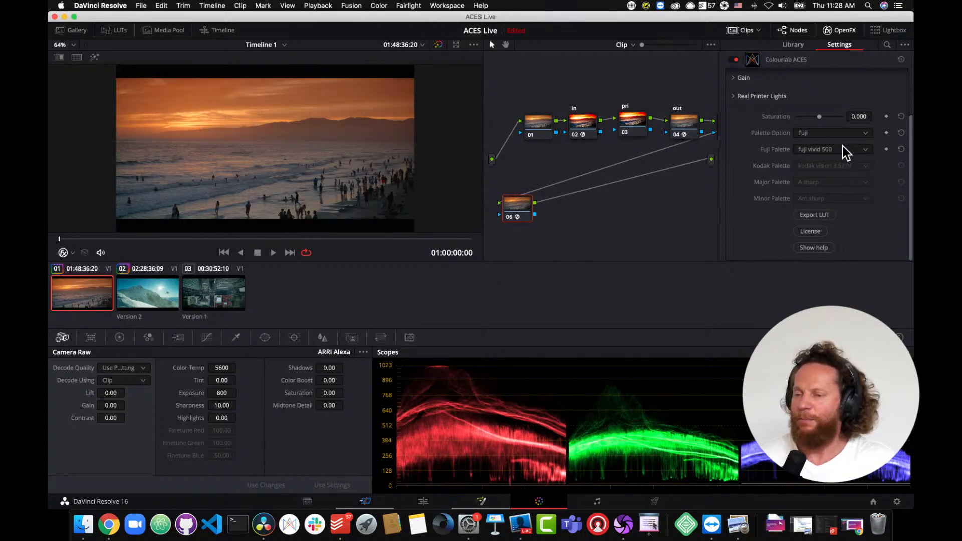
pyautogui.click(841, 151)
pyautogui.click(843, 162)
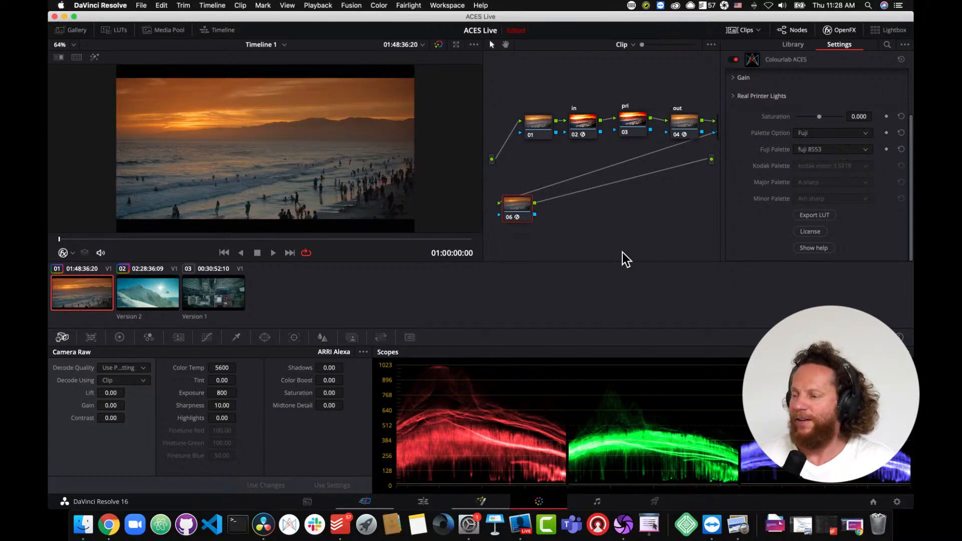
# - Move the playhead to 01:00:10:14 and arrange nodes 05 and 06 in a row below the main node chain
pyautogui.moveTo(167, 239); pyautogui.dragTo(279, 251)
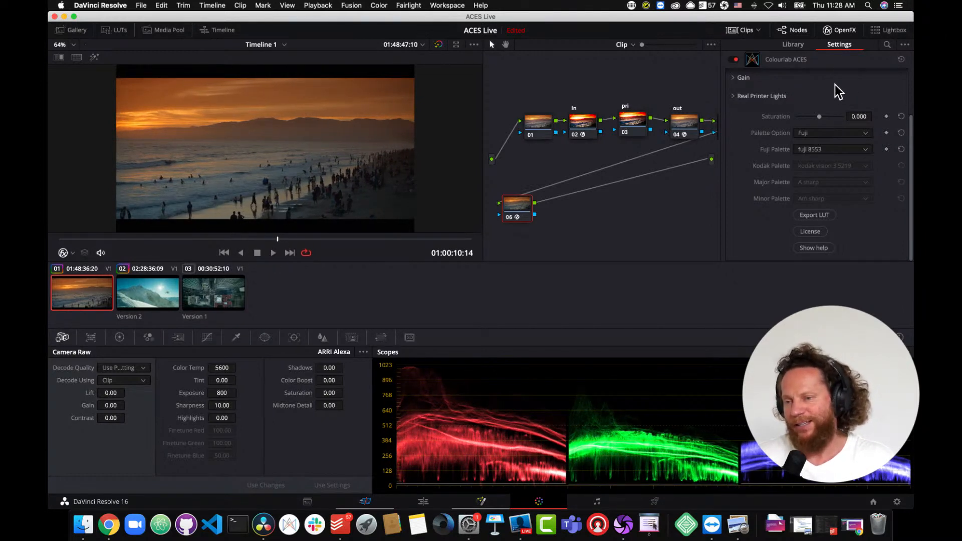
pyautogui.click(843, 31)
pyautogui.moveTo(775, 128); pyautogui.dragTo(554, 173)
pyautogui.moveTo(563, 218); pyautogui.dragTo(624, 194)
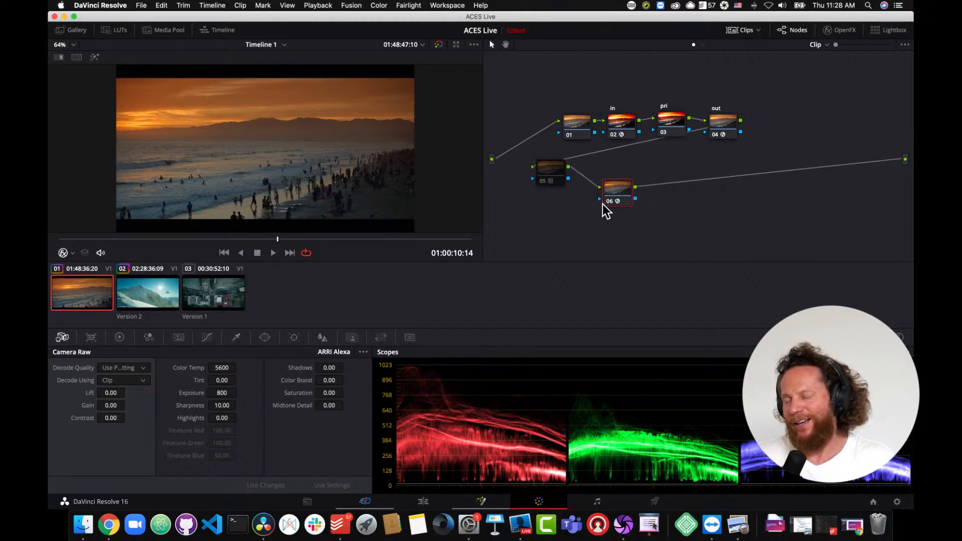
pyautogui.moveTo(554, 187); pyautogui.dragTo(545, 210)
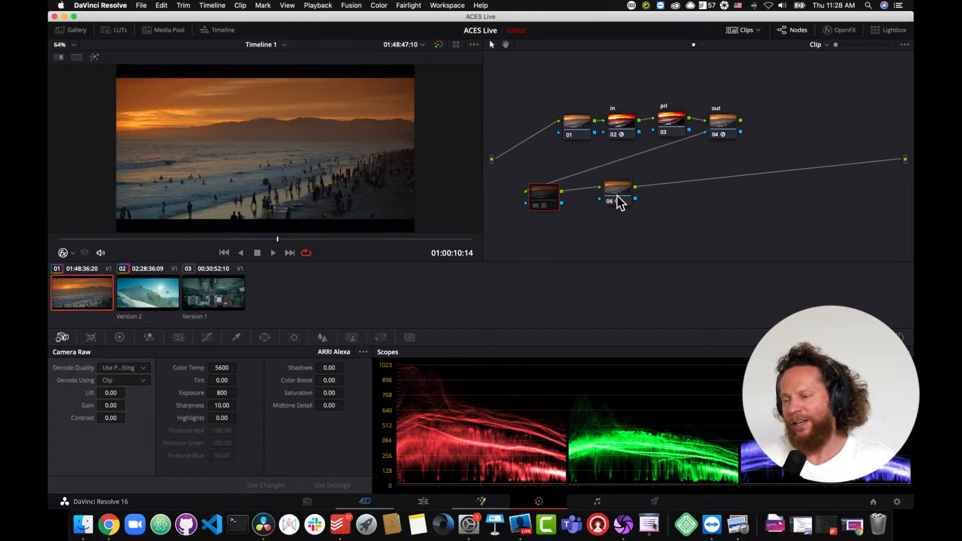
pyautogui.moveTo(619, 200); pyautogui.dragTo(611, 208)
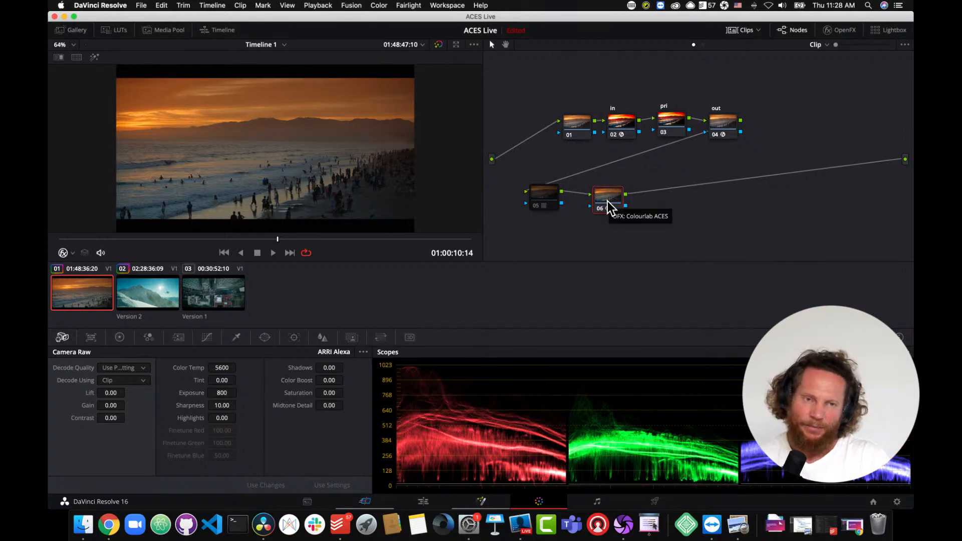
pyautogui.moveTo(540, 202); pyautogui.dragTo(542, 205)
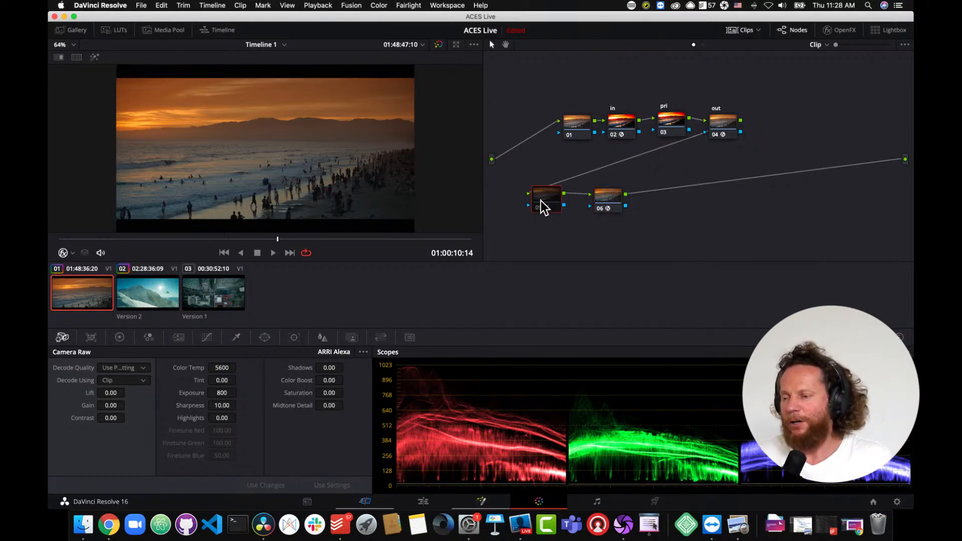
# - Reset node 05's grade
pyautogui.rightClick(541, 200)
pyautogui.click(552, 207)
pyautogui.click(548, 201)
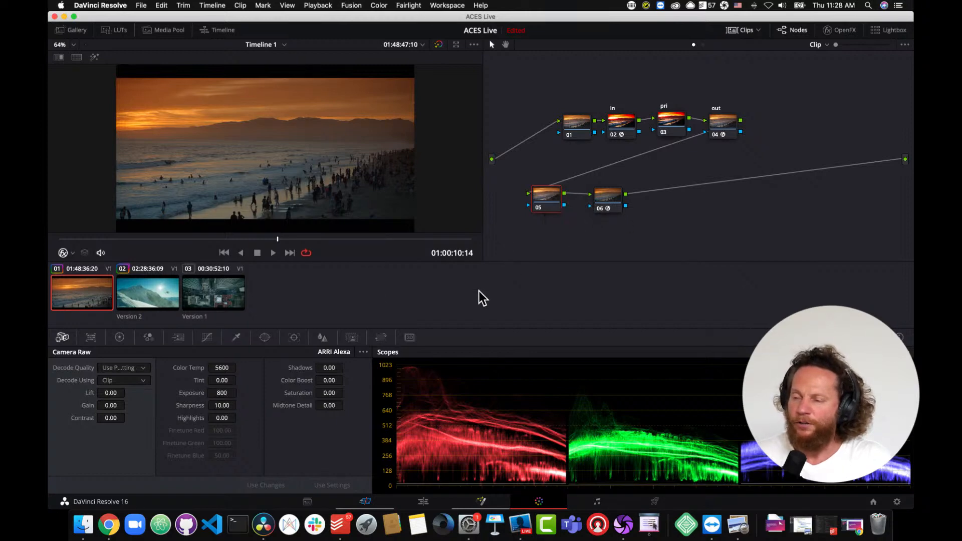
# - Shape a custom luma curve on node 05, adding a midtone point and pulling the highlights, then check it full screen
pyautogui.click(207, 338)
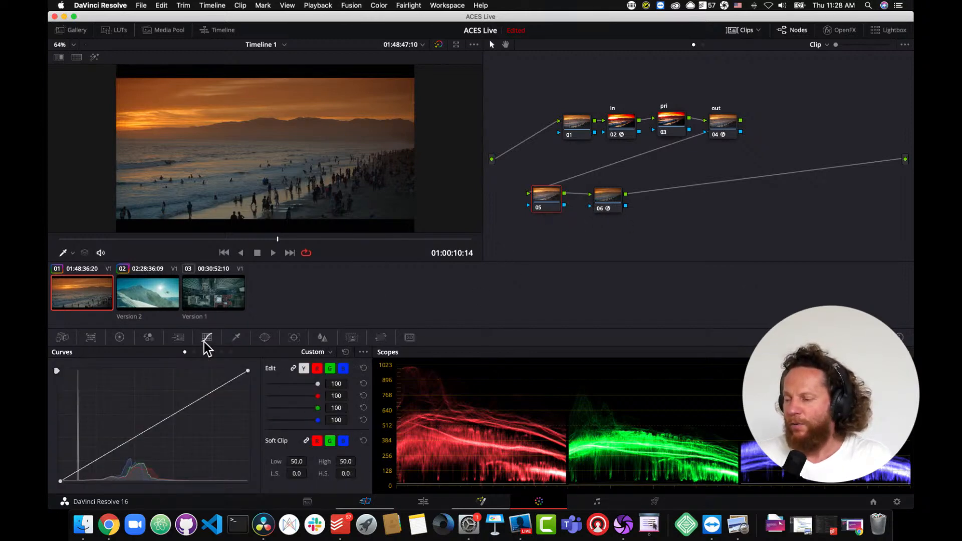
pyautogui.click(363, 353)
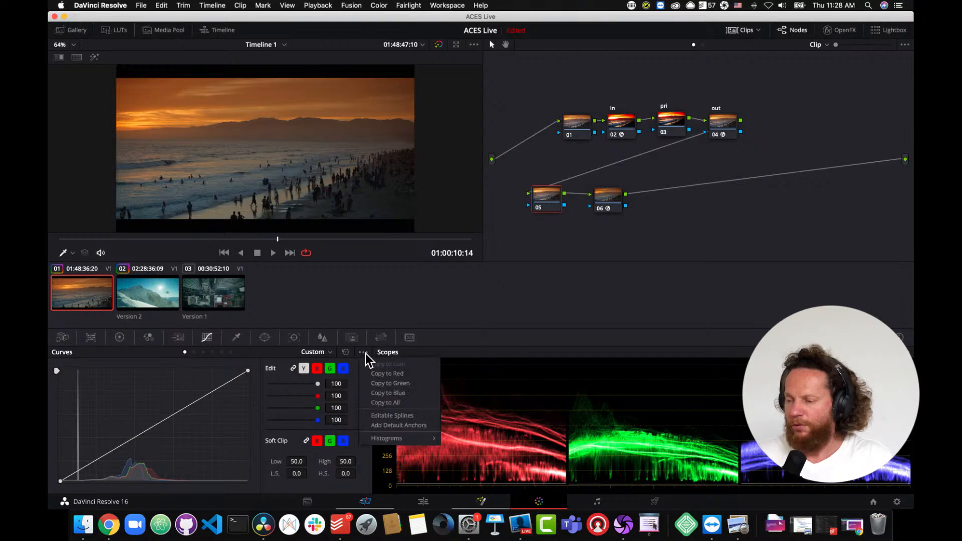
pyautogui.click(386, 416)
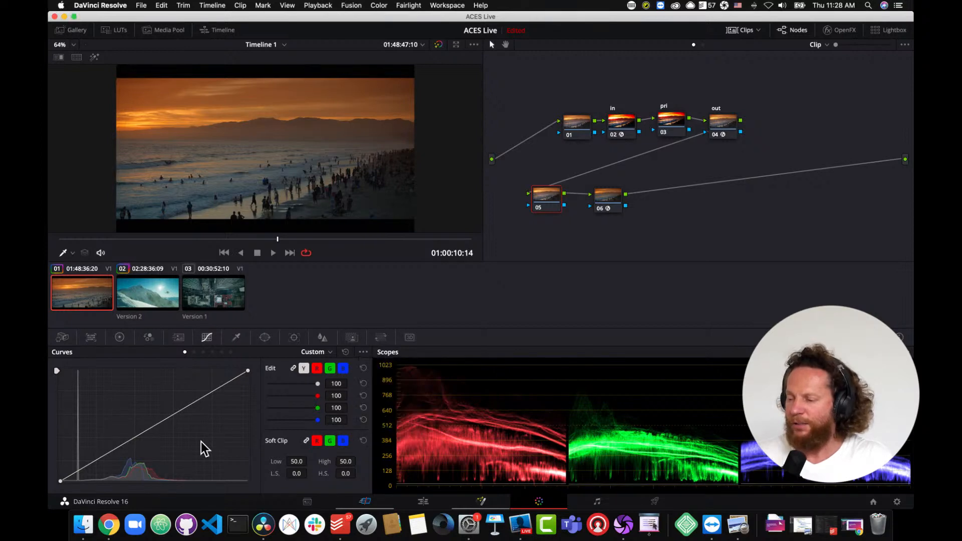
pyautogui.click(125, 449)
pyautogui.moveTo(124, 449); pyautogui.dragTo(125, 451)
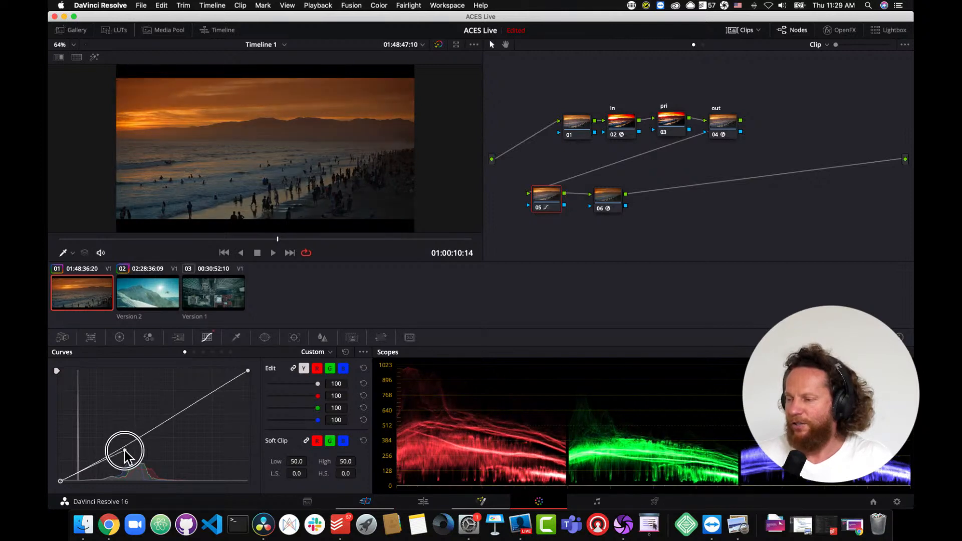
pyautogui.click(247, 371)
pyautogui.moveTo(185, 408)
pyautogui.mouseDown()
pyautogui.moveTo(167, 393)
pyautogui.moveTo(172, 400)
pyautogui.mouseUp()
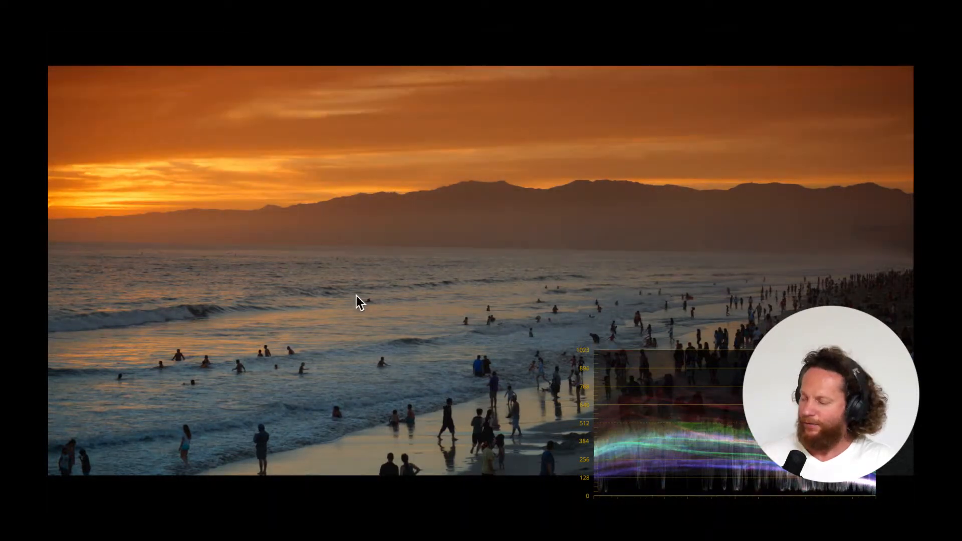
pyautogui.press('super+f')
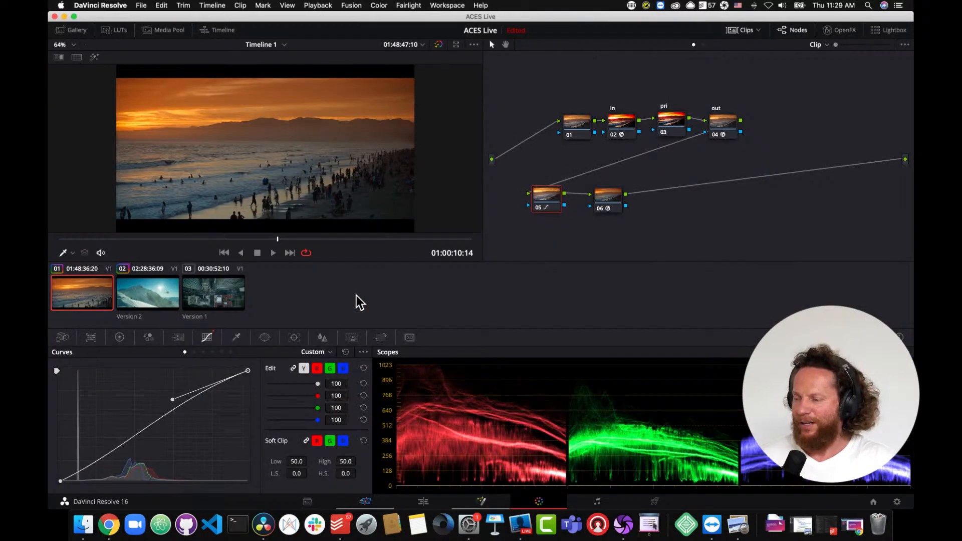
# - Select the aerial city clip and compare it full screen with the grade bypassed and enabled
pyautogui.click(227, 302)
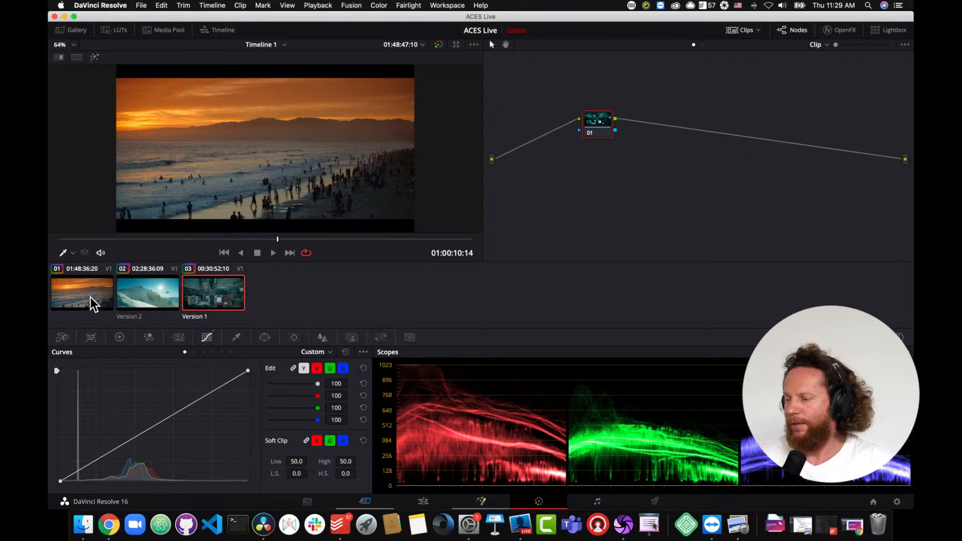
pyautogui.click(236, 281)
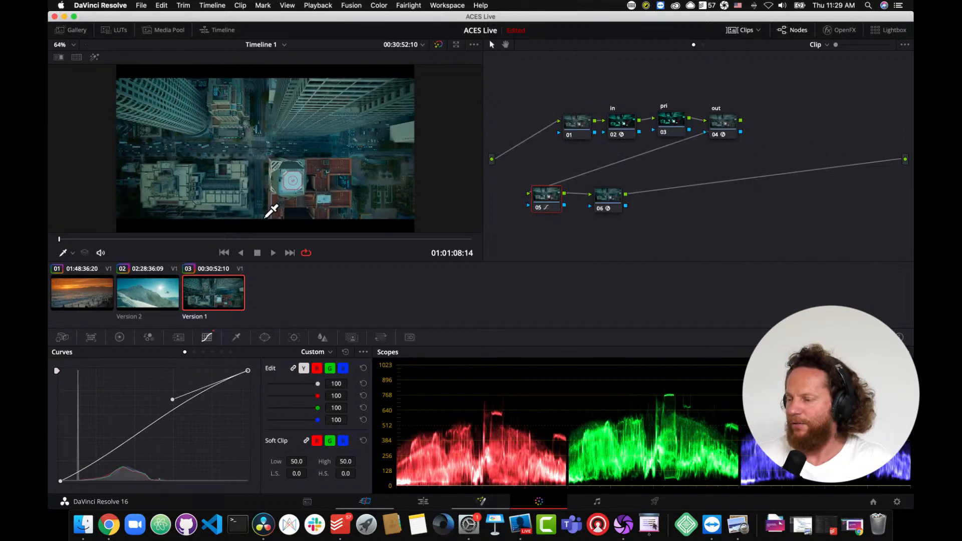
pyautogui.press('super+f')
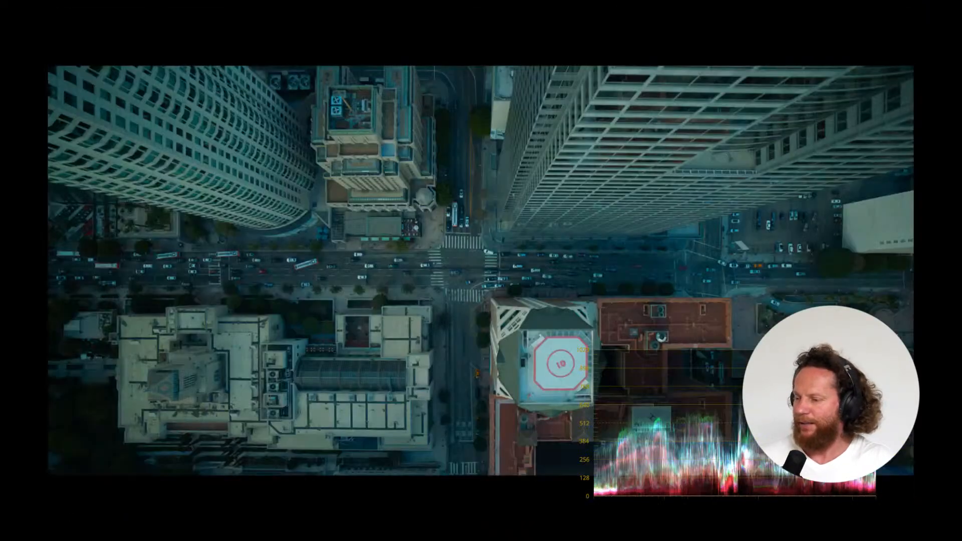
pyautogui.press('super+d')
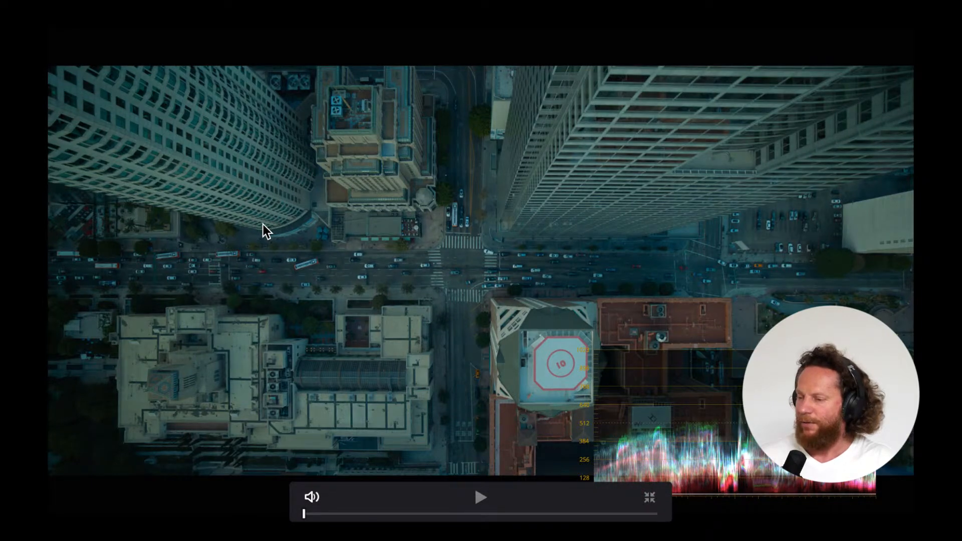
pyautogui.press('super+d')
pyautogui.press('super+d')
pyautogui.press('super+d')
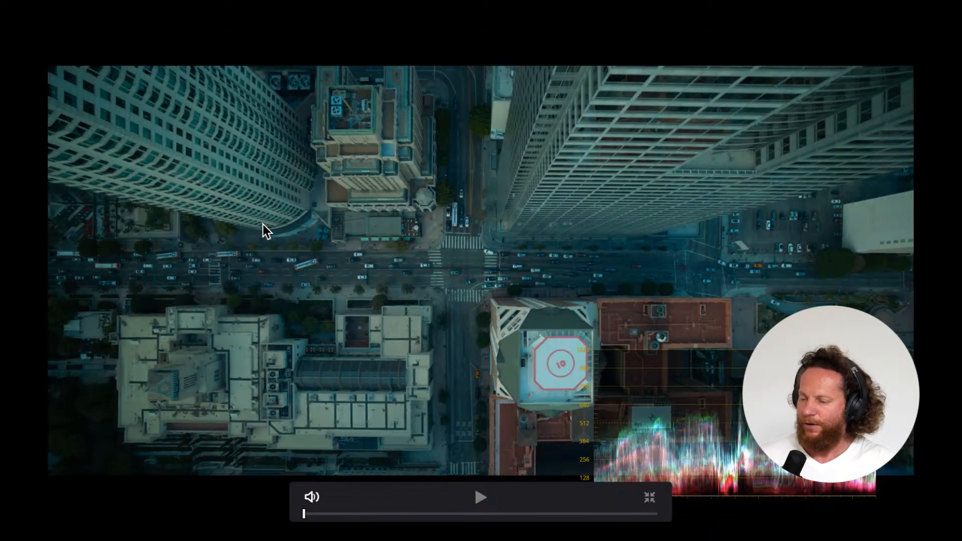
pyautogui.press('super+f')
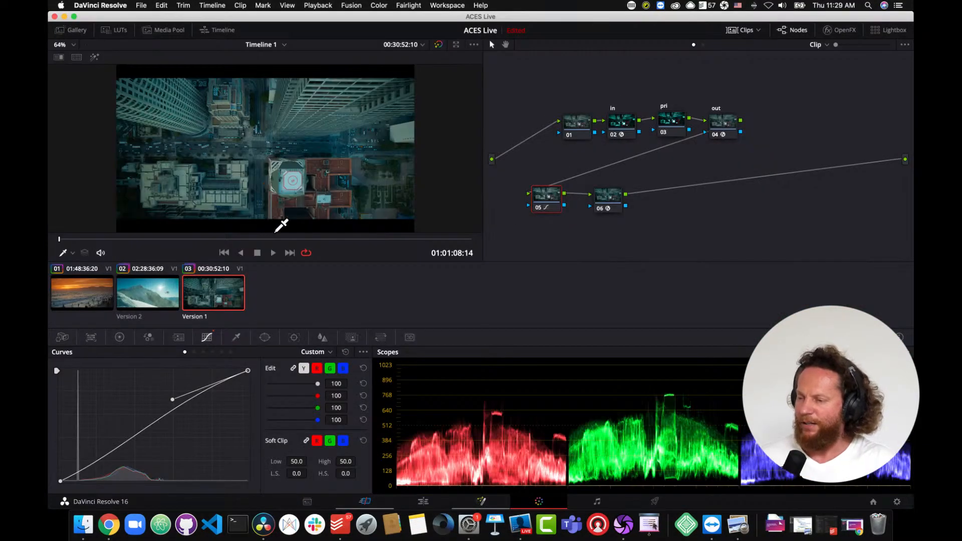
# - Switch to the arri timeline, select its first clip, the slate shot, and scrub through it
pyautogui.click(609, 203)
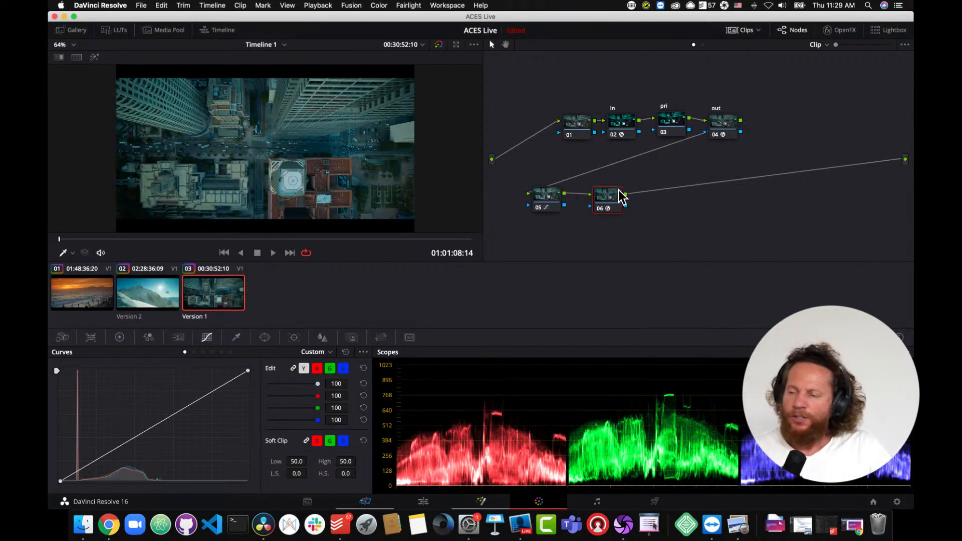
pyautogui.click(283, 45)
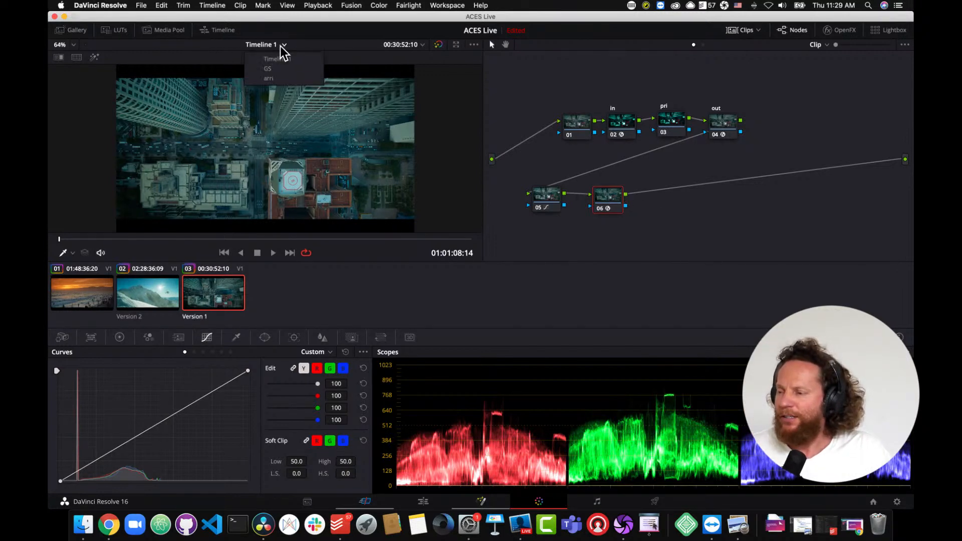
pyautogui.click(282, 78)
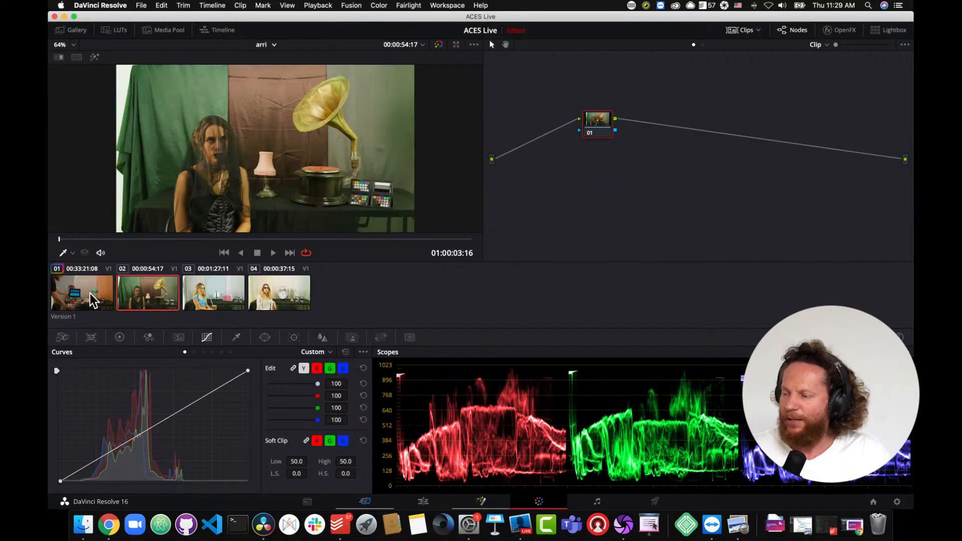
pyautogui.click(89, 293)
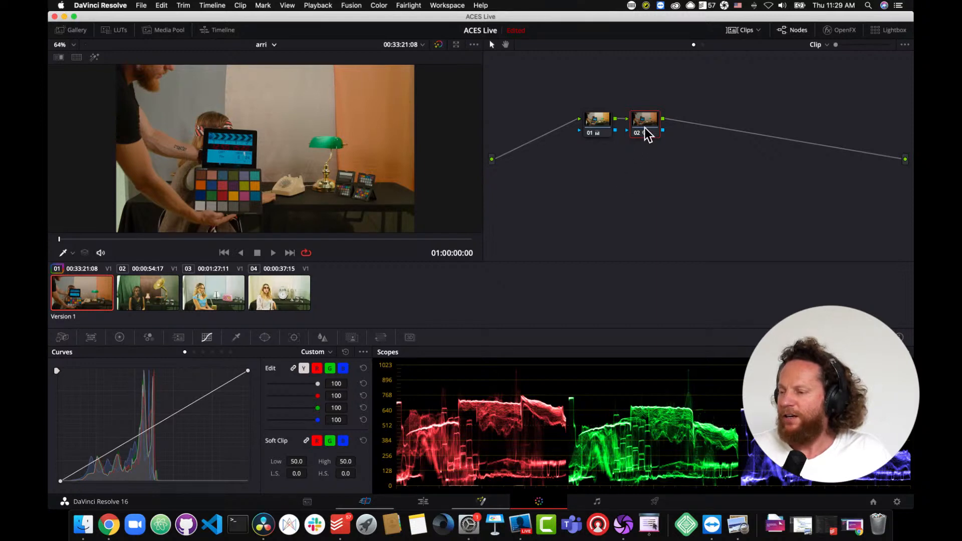
pyautogui.moveTo(140, 240); pyautogui.dragTo(272, 242)
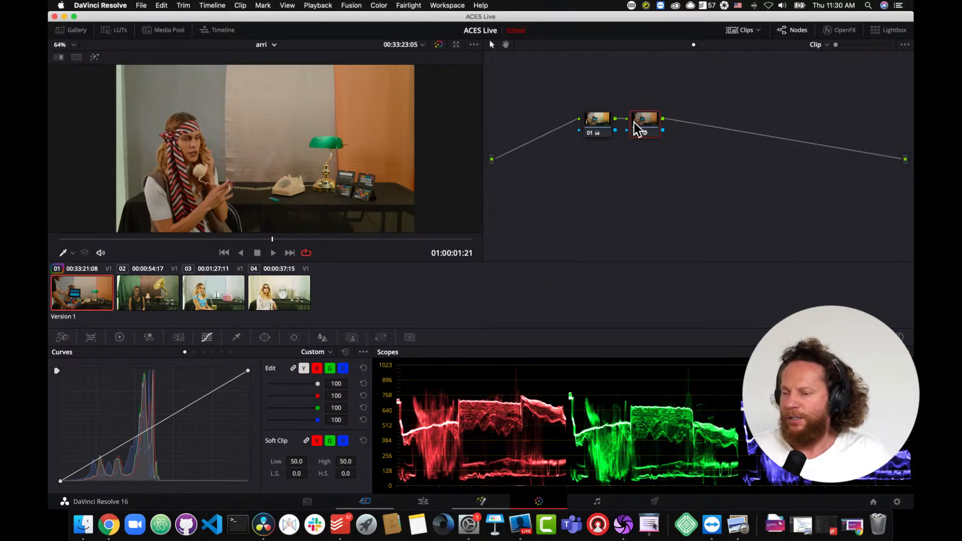
pyautogui.click(841, 32)
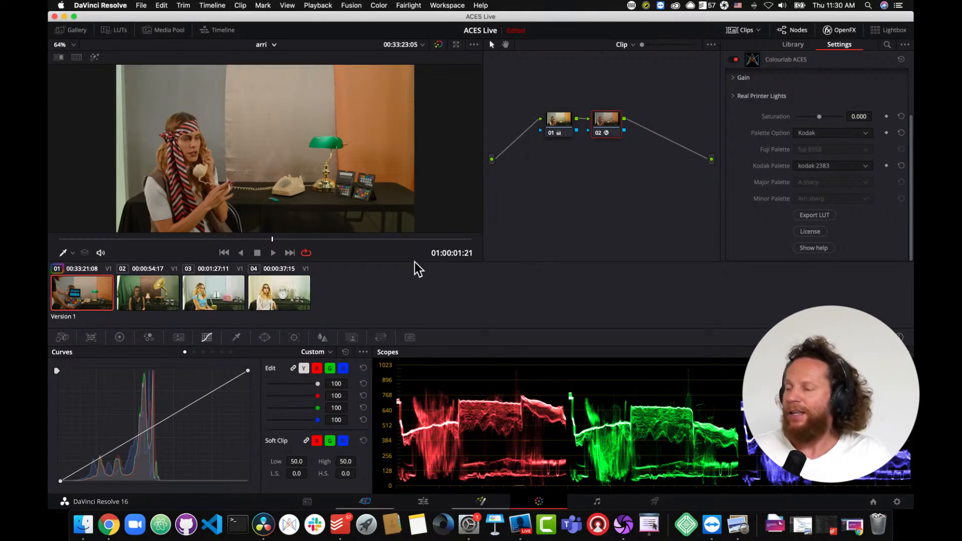
pyautogui.moveTo(200, 242); pyautogui.dragTo(299, 249)
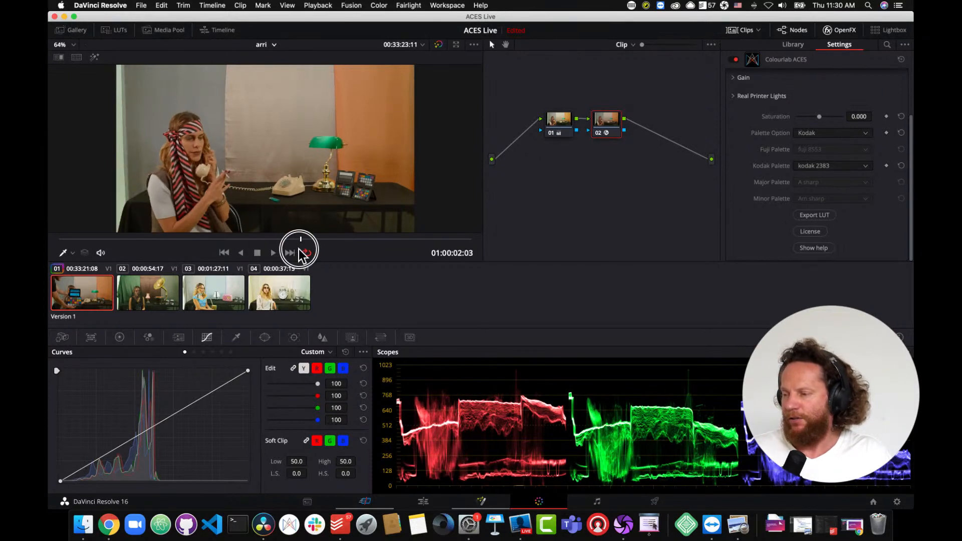
# - Compare the clip with nodes 02 and 01 disabled and enabled, then inspect node 02's Colourlab ACES settings
pyautogui.click(599, 134)
pyautogui.click(600, 134)
pyautogui.click(600, 135)
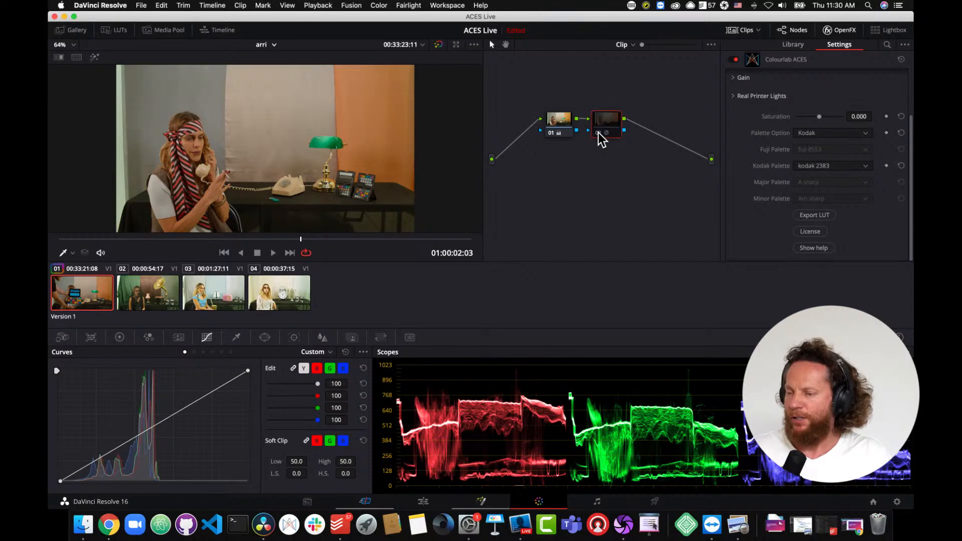
pyautogui.click(551, 134)
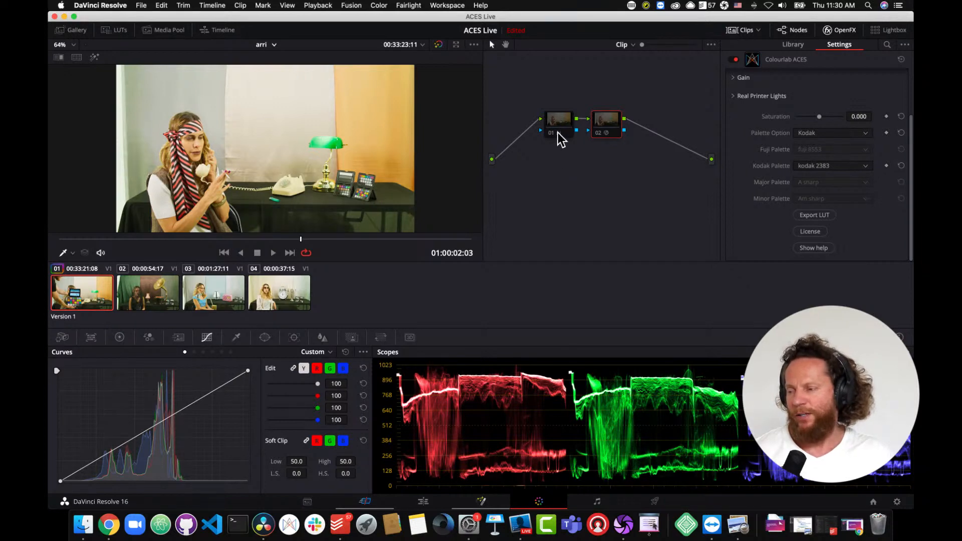
pyautogui.click(550, 133)
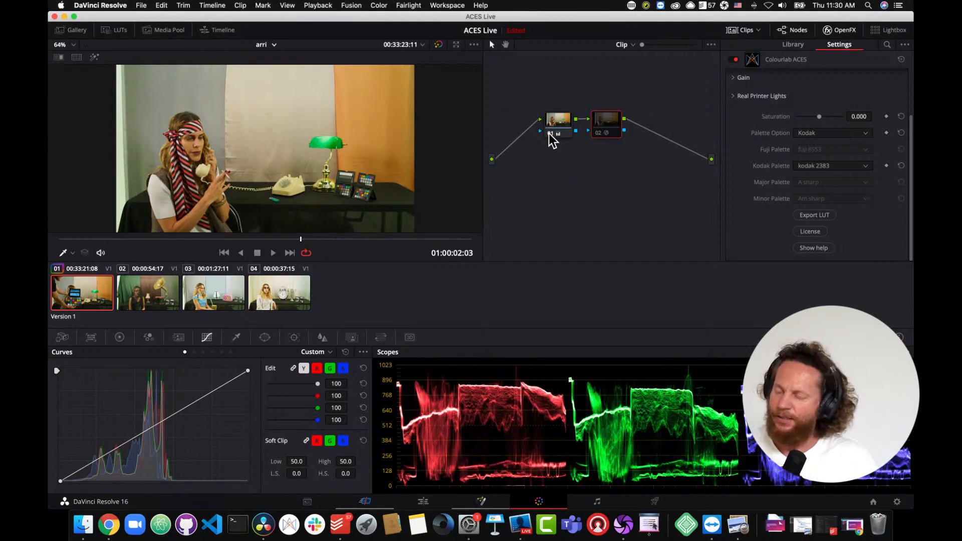
pyautogui.click(120, 338)
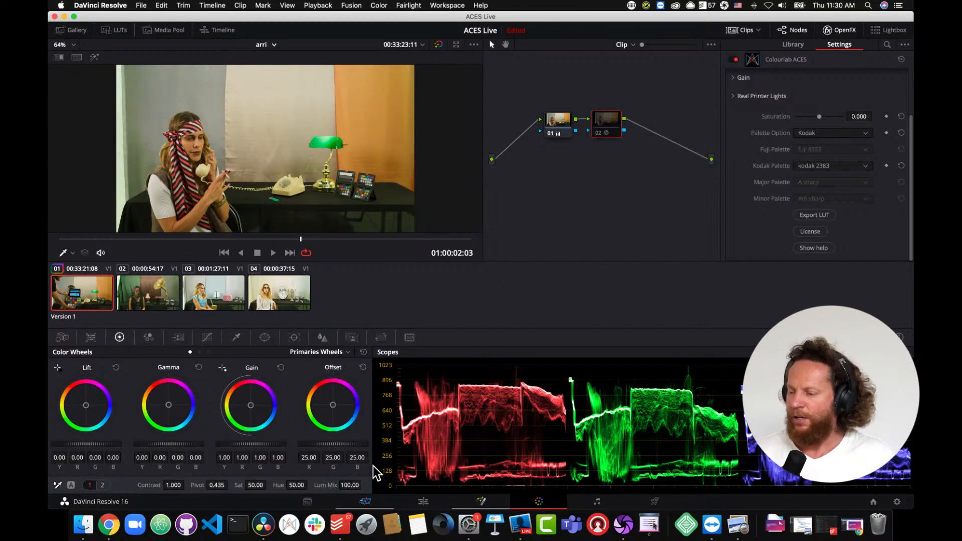
pyautogui.click(564, 129)
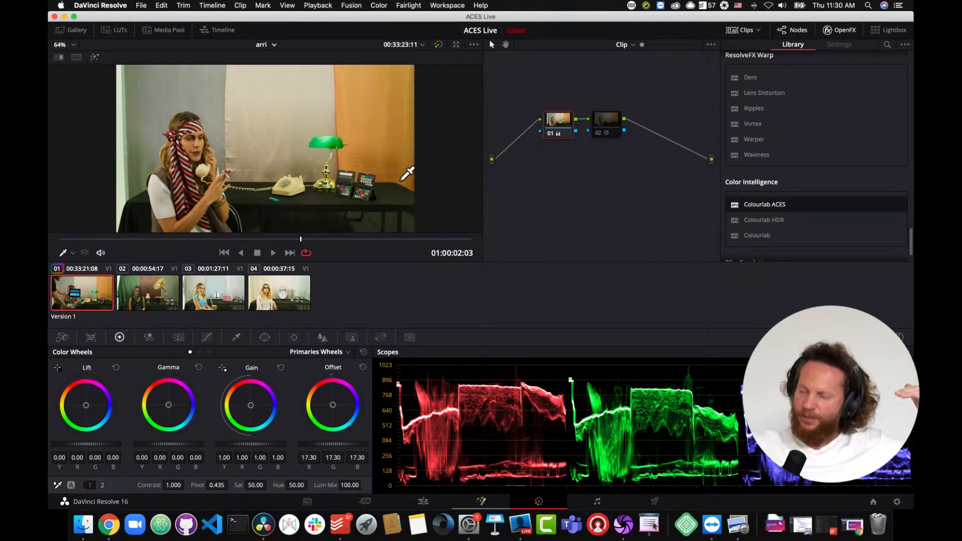
pyautogui.click(603, 125)
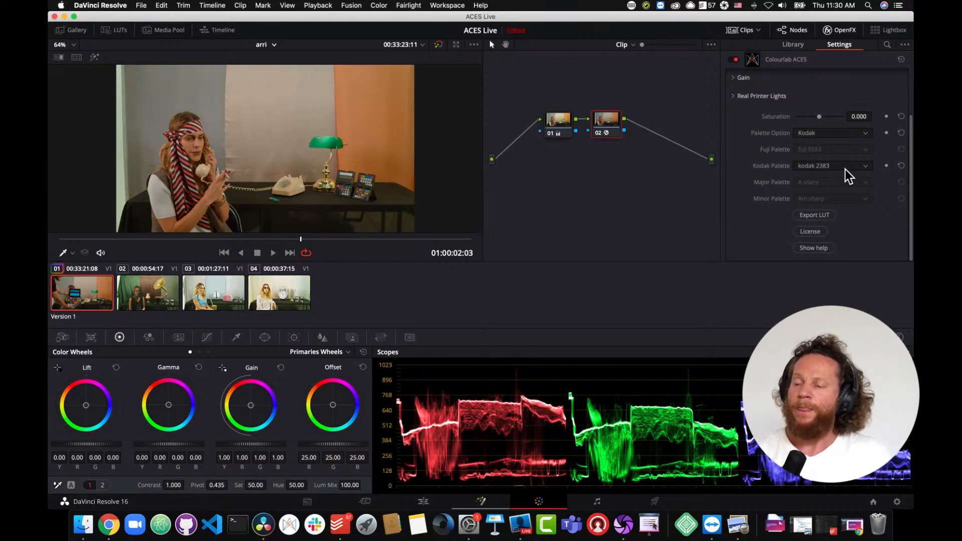
# - Open the LUT export for node 02's Kodak 2383 settings and cancel it
pyautogui.click(813, 215)
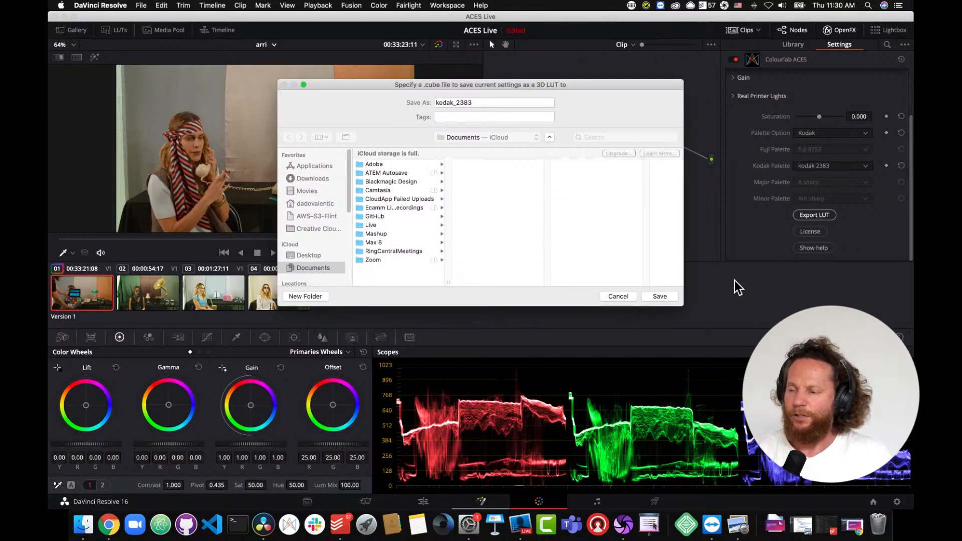
pyautogui.click(622, 299)
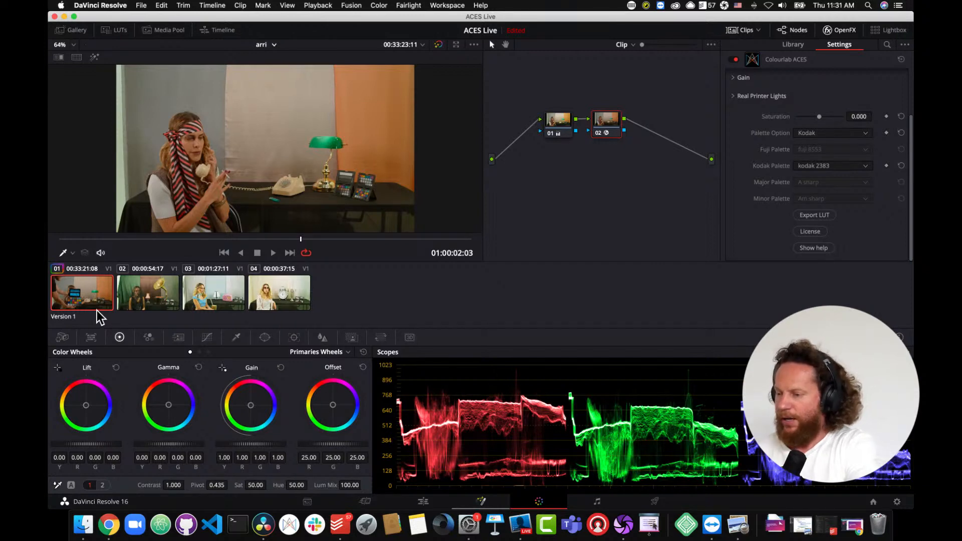
# - Create a new grade version for the clip and browse node 02's DCTL list
pyautogui.press('super+n')
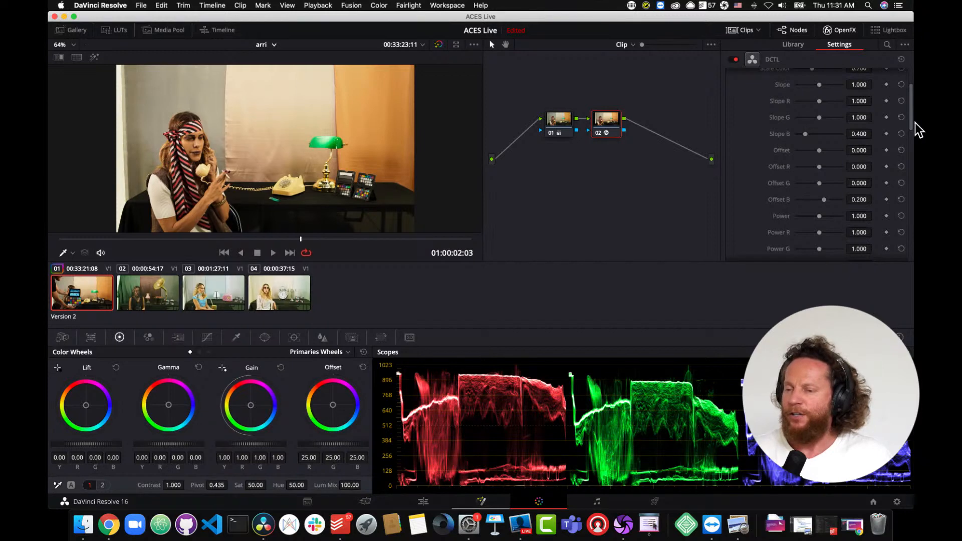
pyautogui.scroll(3, 914, 107)
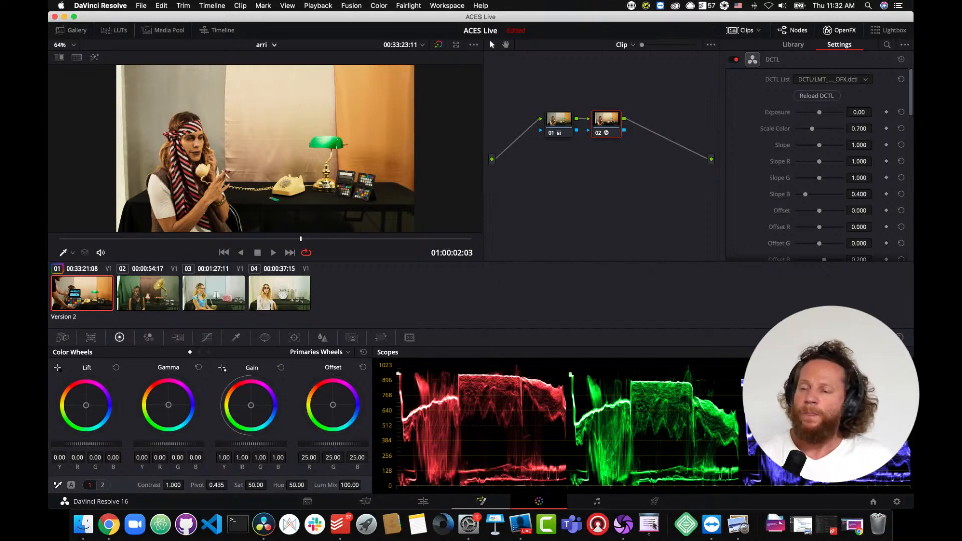
pyautogui.click(867, 81)
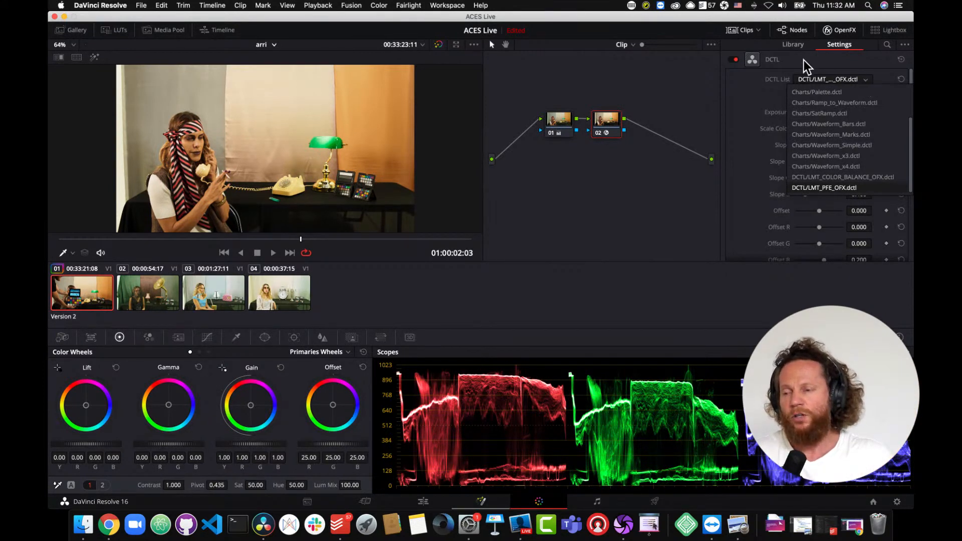
pyautogui.click(756, 95)
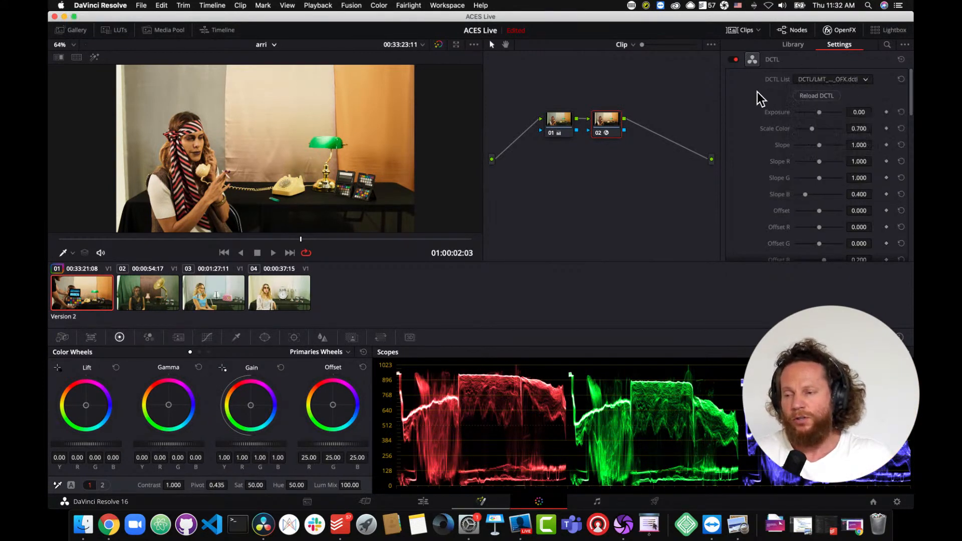
# - Clear node 02's effect and apply the DCTL plugin to it from a library search for dct
pyautogui.rightClick(608, 128)
pyautogui.click(621, 131)
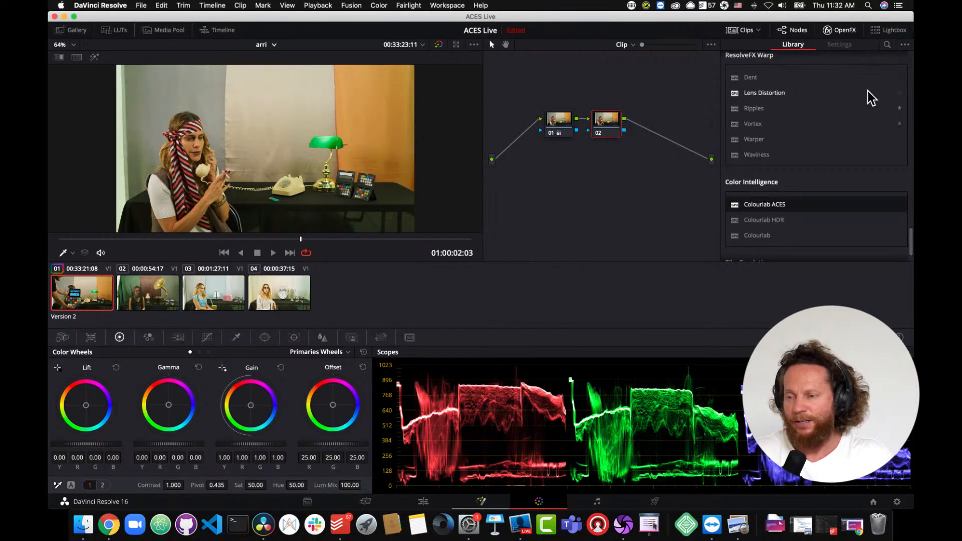
pyautogui.click(888, 45)
pyautogui.write('dct')
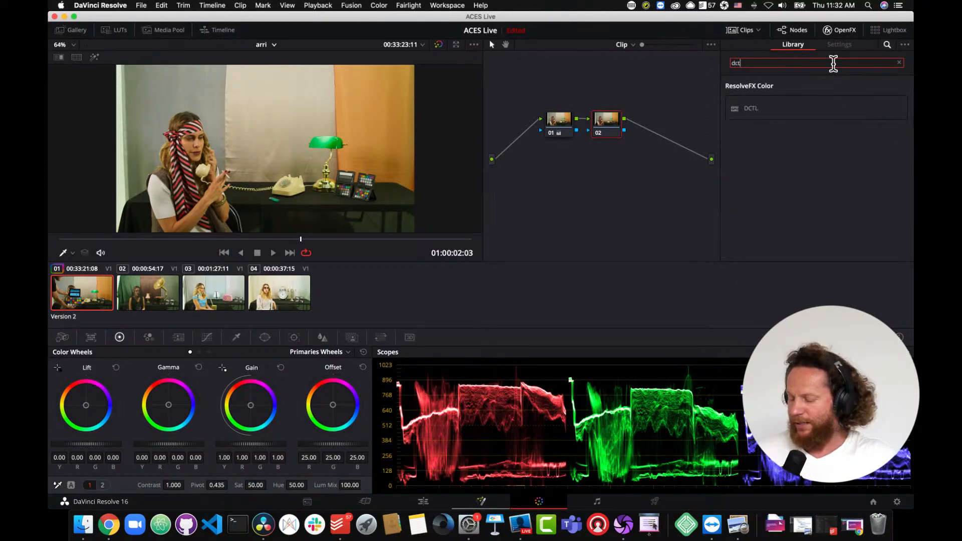
pyautogui.moveTo(739, 115); pyautogui.dragTo(609, 130)
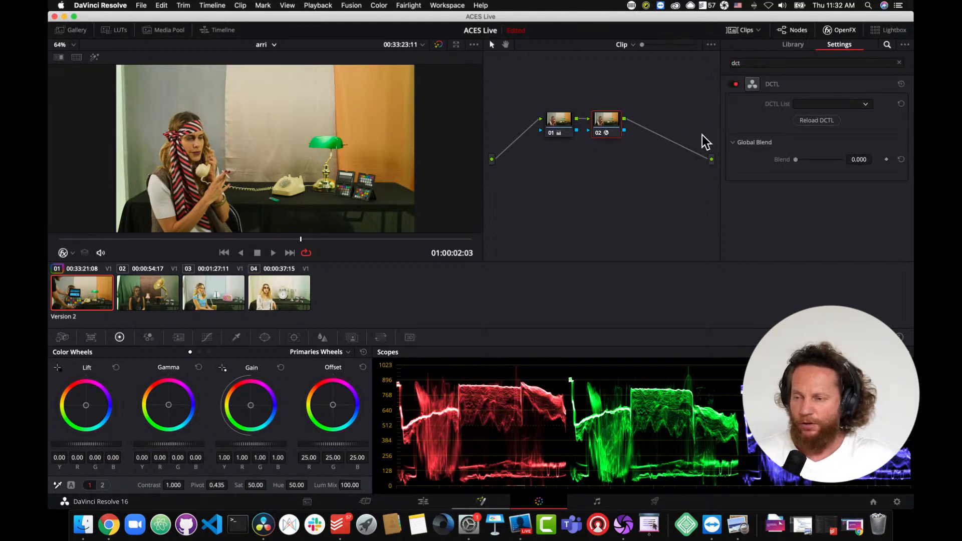
# - Set node 02's DCTL list to DCTL/LMT_PFE_OFX.dctl
pyautogui.click(866, 105)
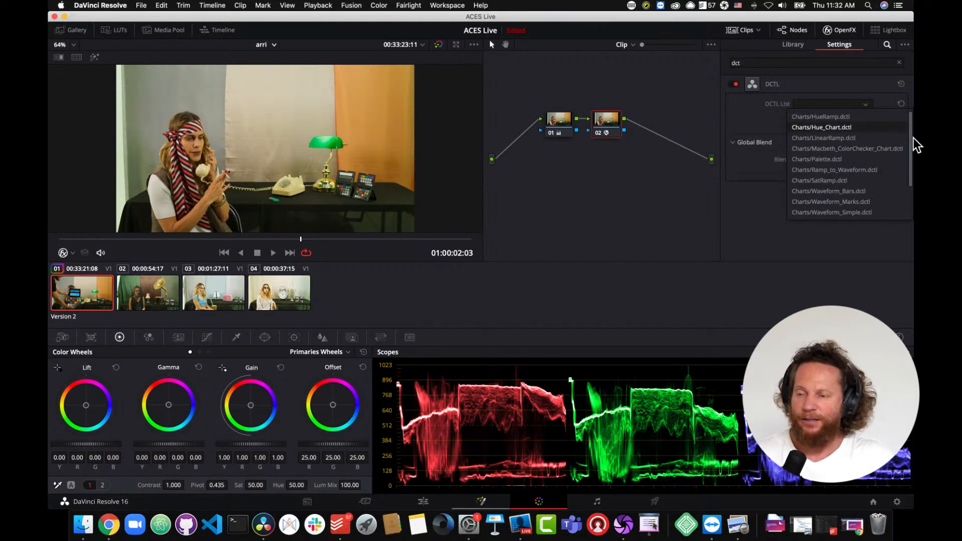
pyautogui.moveTo(910, 139); pyautogui.dragTo(913, 184)
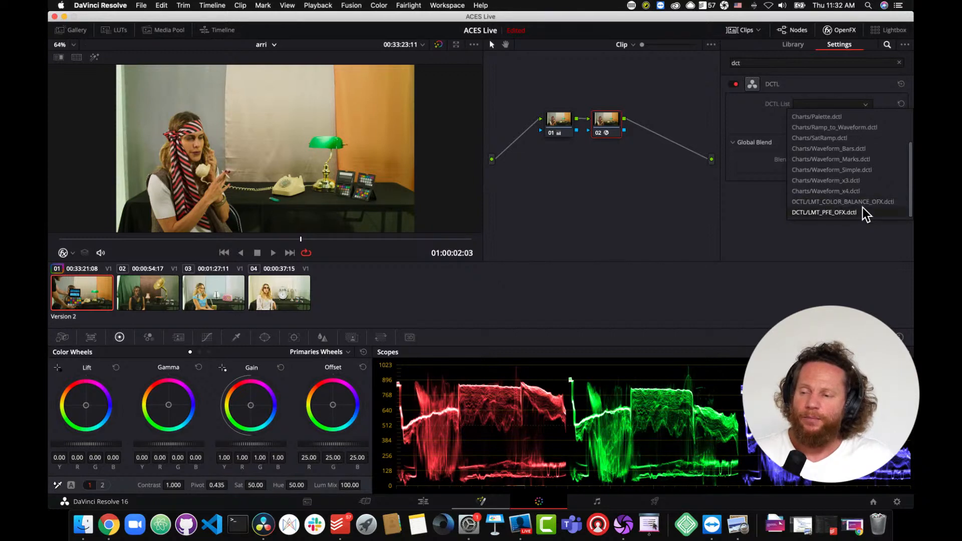
pyautogui.click(831, 213)
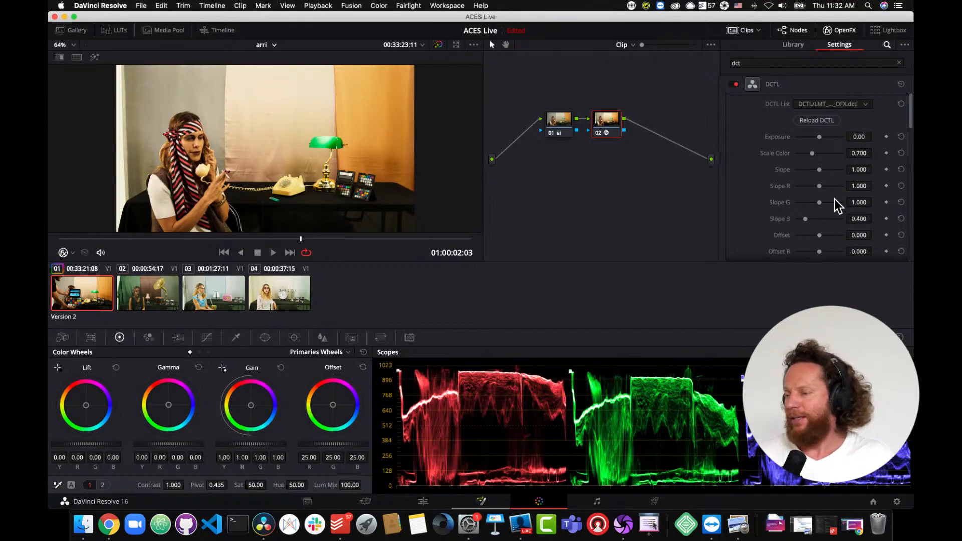
# - Play the clip and scroll through the DCTL parameters down to the ACEScct and hue adjustment options
pyautogui.moveTo(240, 239); pyautogui.dragTo(248, 242)
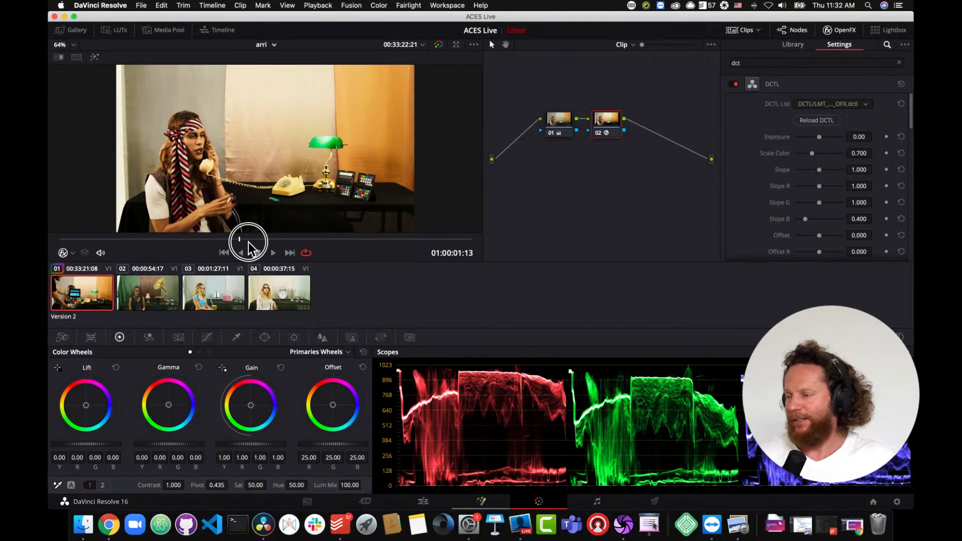
pyautogui.click(273, 252)
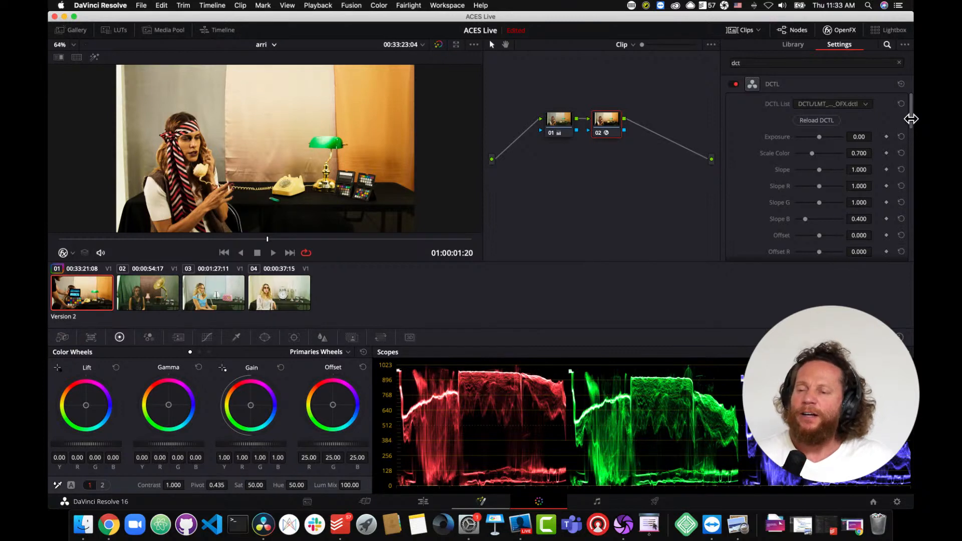
pyautogui.moveTo(911, 118); pyautogui.dragTo(661, 172)
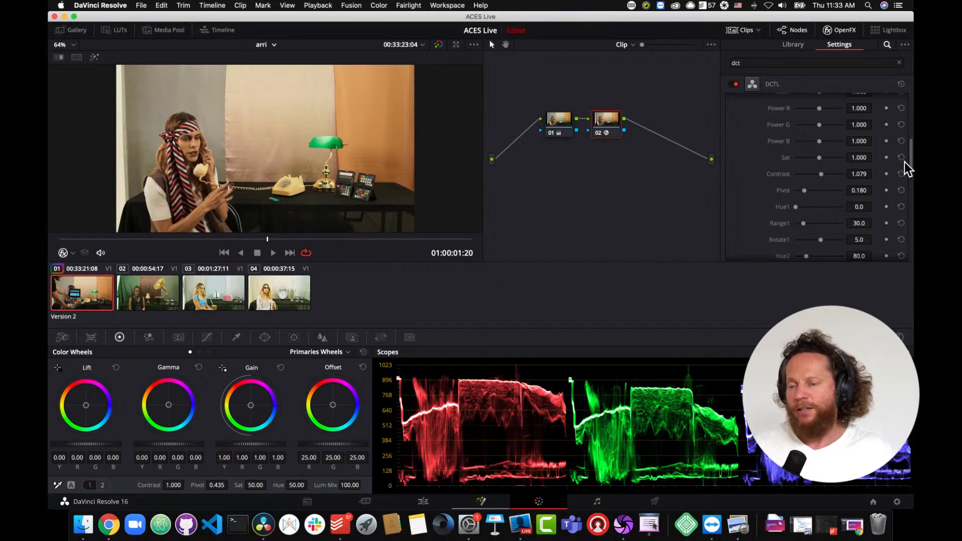
pyautogui.moveTo(909, 164); pyautogui.dragTo(903, 237)
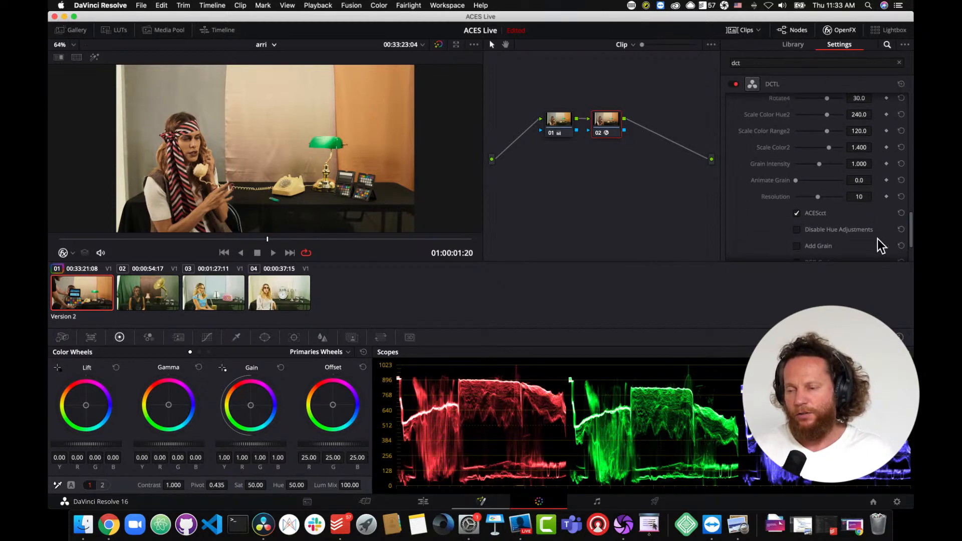
# - In the LMT PFE DCTL, uncheck Disable Hue Adjustments and set Exposure to -0.04 and Scale Color to 0.685
pyautogui.click(797, 231)
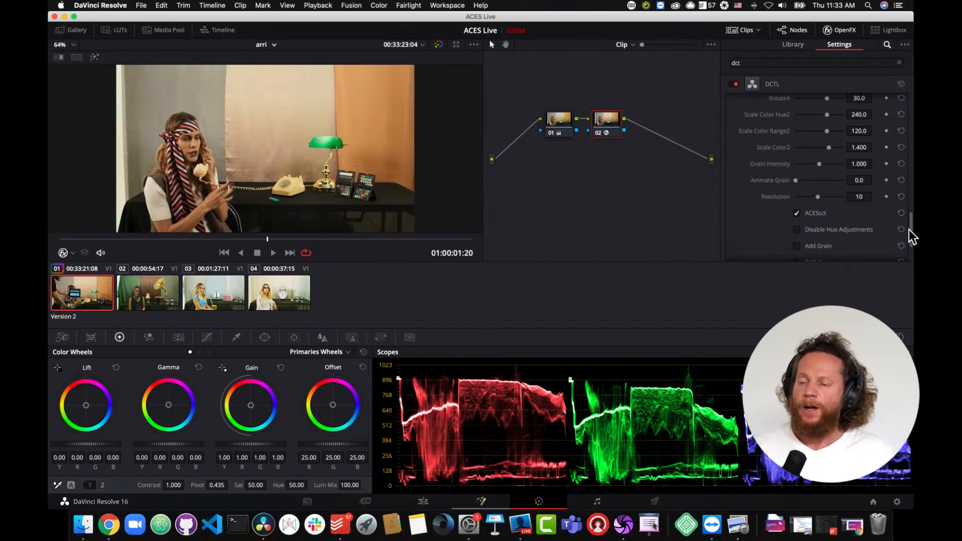
pyautogui.moveTo(910, 230); pyautogui.dragTo(910, 113)
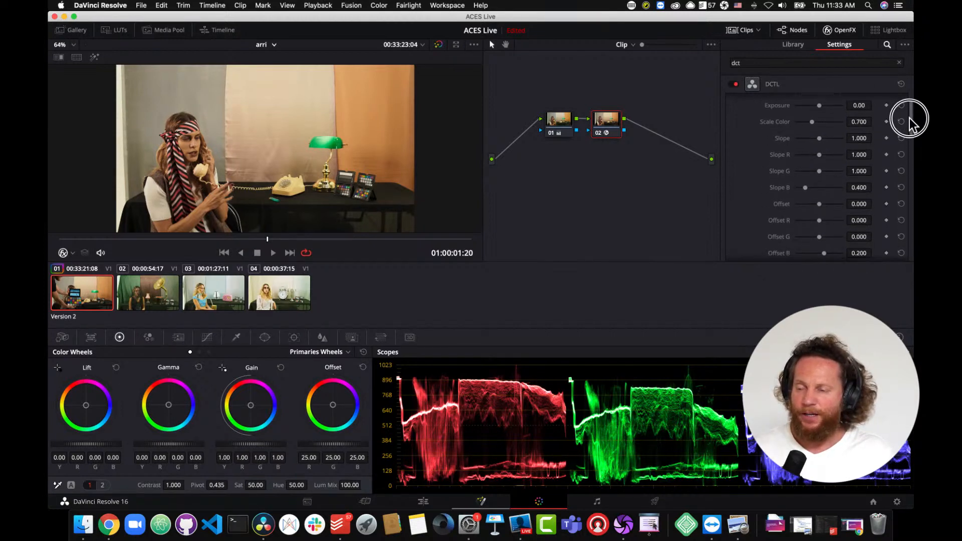
pyautogui.moveTo(910, 119); pyautogui.dragTo(859, 127)
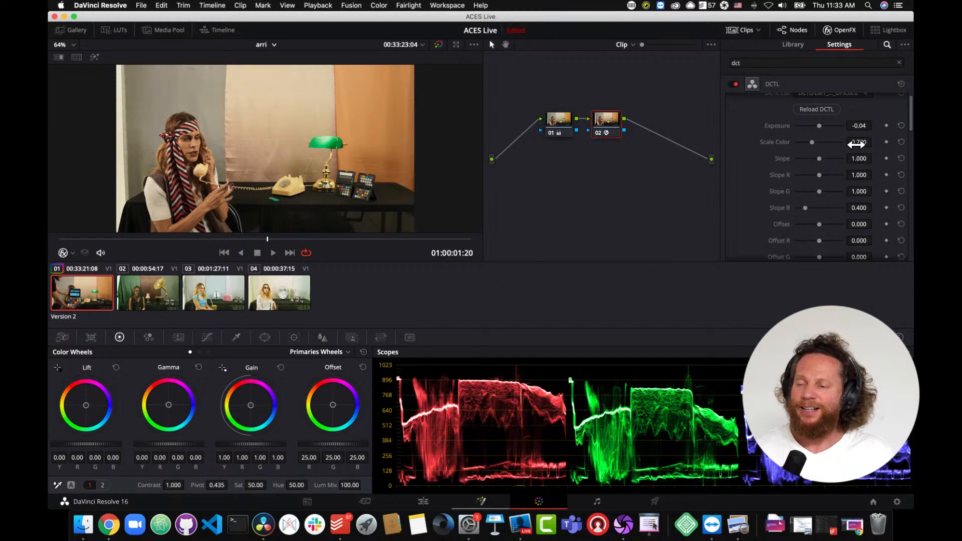
pyautogui.moveTo(857, 144)
pyautogui.mouseDown()
pyautogui.moveTo(886, 145)
pyautogui.moveTo(849, 146)
pyautogui.moveTo(903, 146)
pyautogui.moveTo(850, 148)
pyautogui.moveTo(858, 145)
pyautogui.mouseUp()
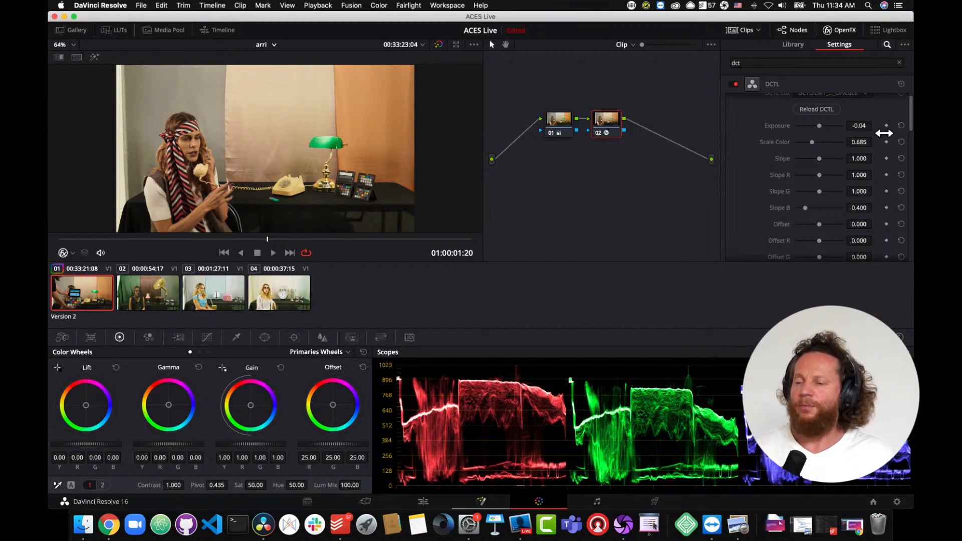
# - Set the DCTL's Rotate1 hue rotation to 5.5
pyautogui.moveTo(911, 122); pyautogui.dragTo(909, 148)
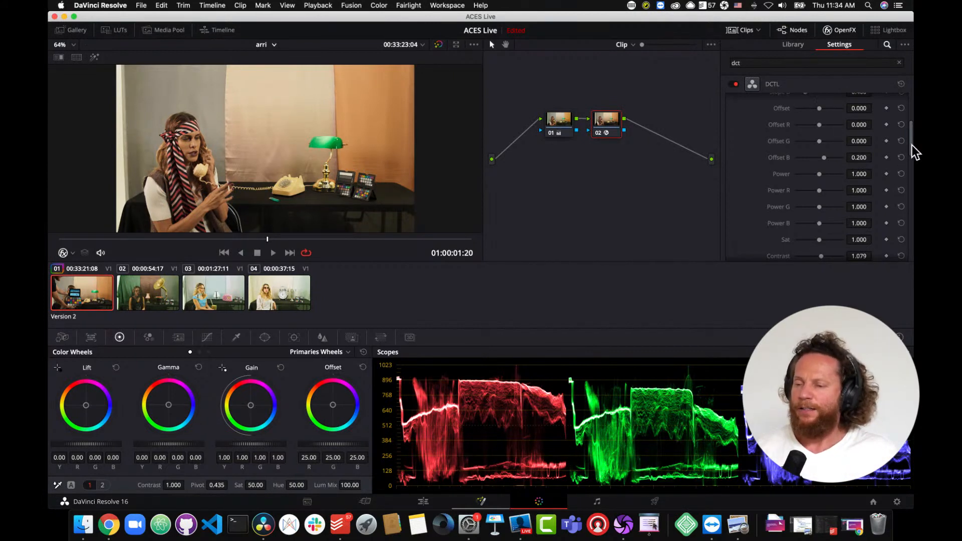
pyautogui.moveTo(913, 145); pyautogui.dragTo(913, 173)
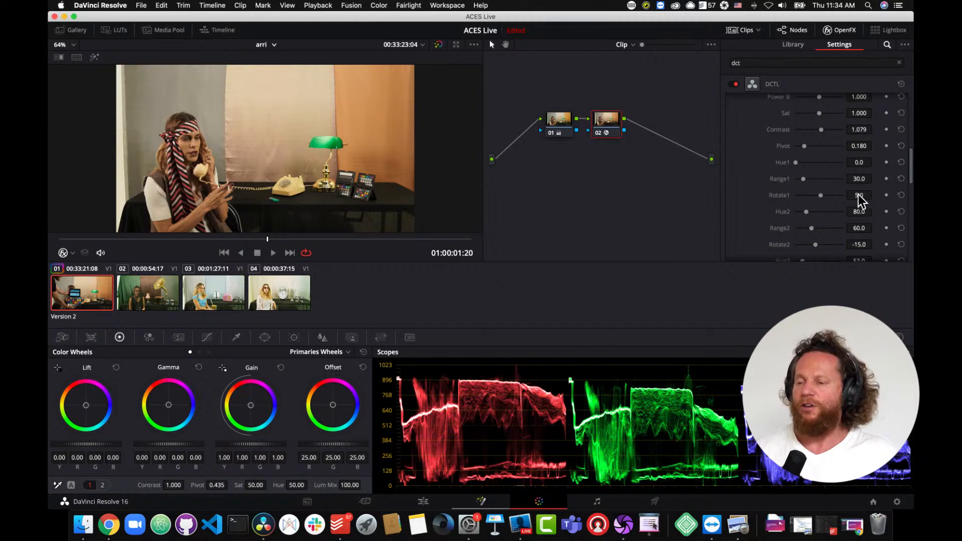
pyautogui.moveTo(910, 176); pyautogui.dragTo(911, 183)
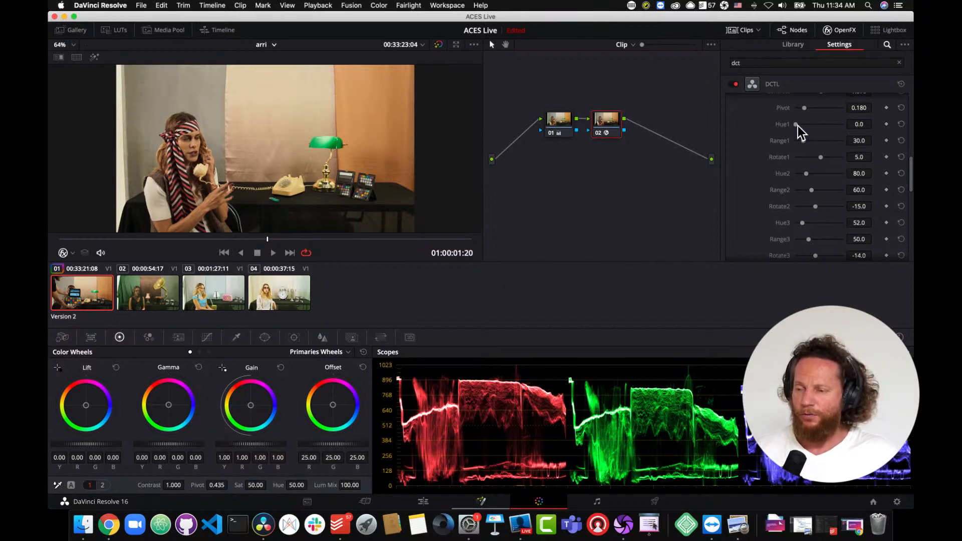
pyautogui.moveTo(798, 124)
pyautogui.mouseDown()
pyautogui.moveTo(827, 125)
pyautogui.moveTo(786, 128)
pyautogui.mouseUp()
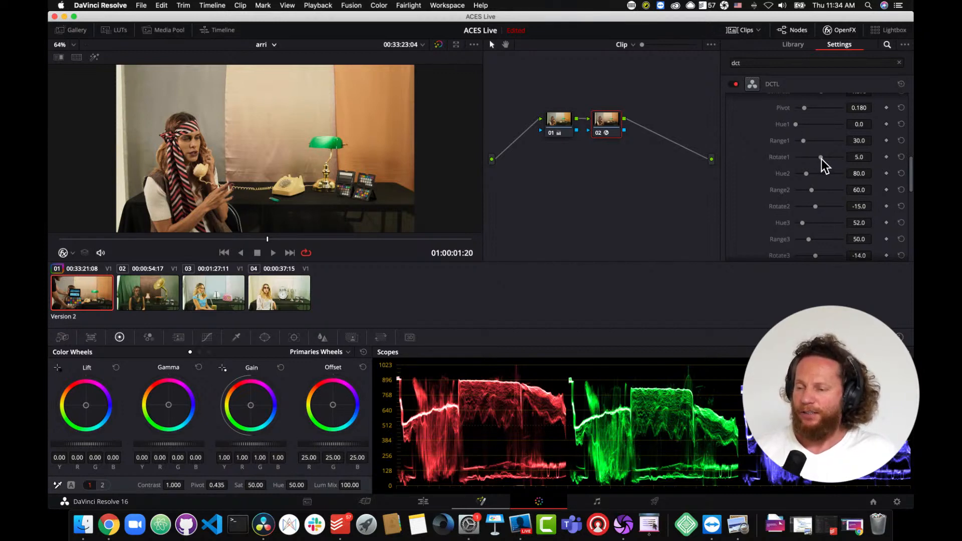
pyautogui.moveTo(821, 158)
pyautogui.mouseDown()
pyautogui.moveTo(811, 160)
pyautogui.moveTo(821, 160)
pyautogui.mouseUp()
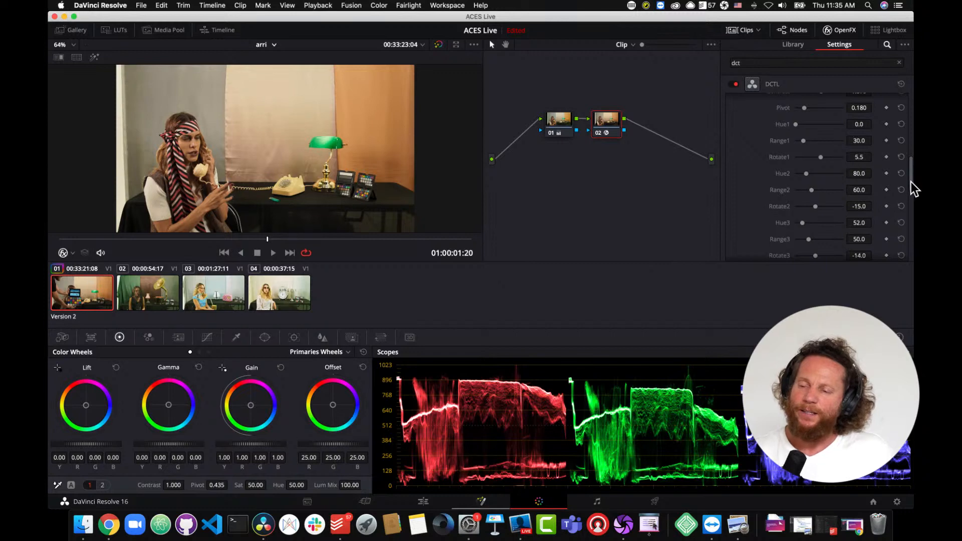
# - Switch the clip to its Version 3 grade
pyautogui.moveTo(912, 182); pyautogui.dragTo(910, 231)
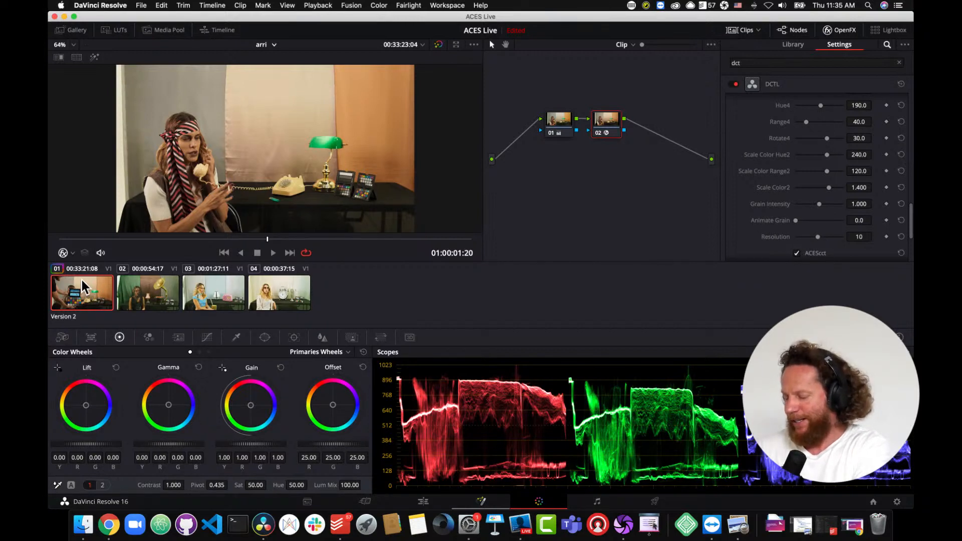
pyautogui.press('super+n')
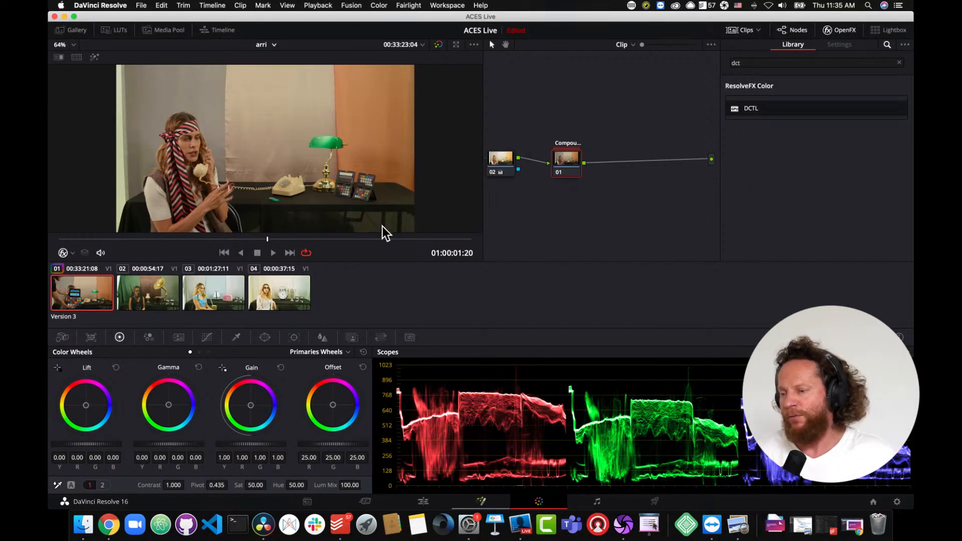
# - Close the effects panel and open the compound node to show its internal nodes
pyautogui.click(846, 31)
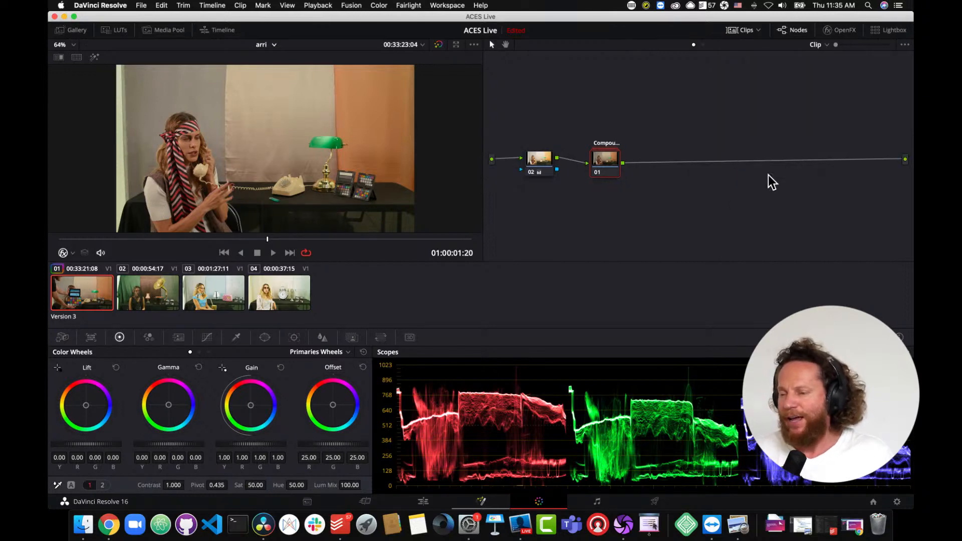
pyautogui.rightClick(609, 168)
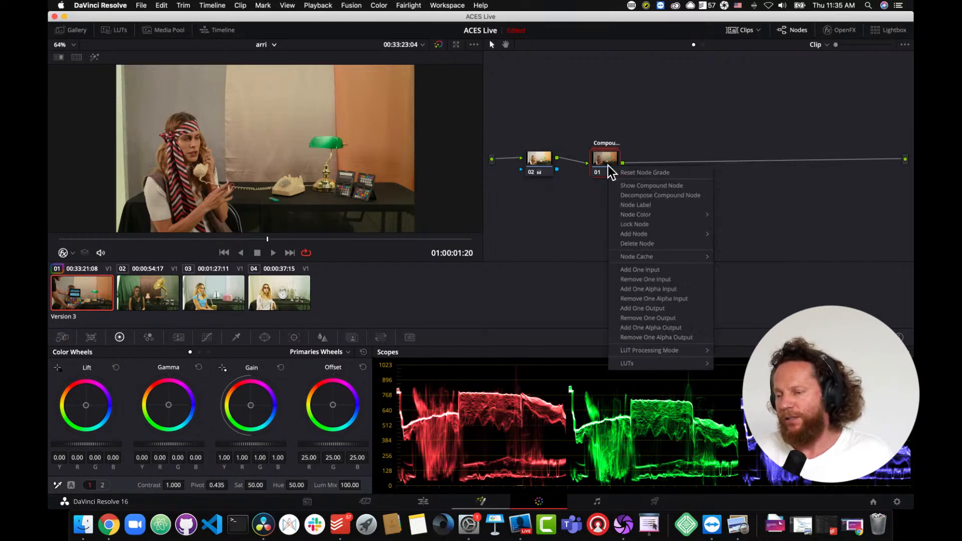
pyautogui.click(639, 184)
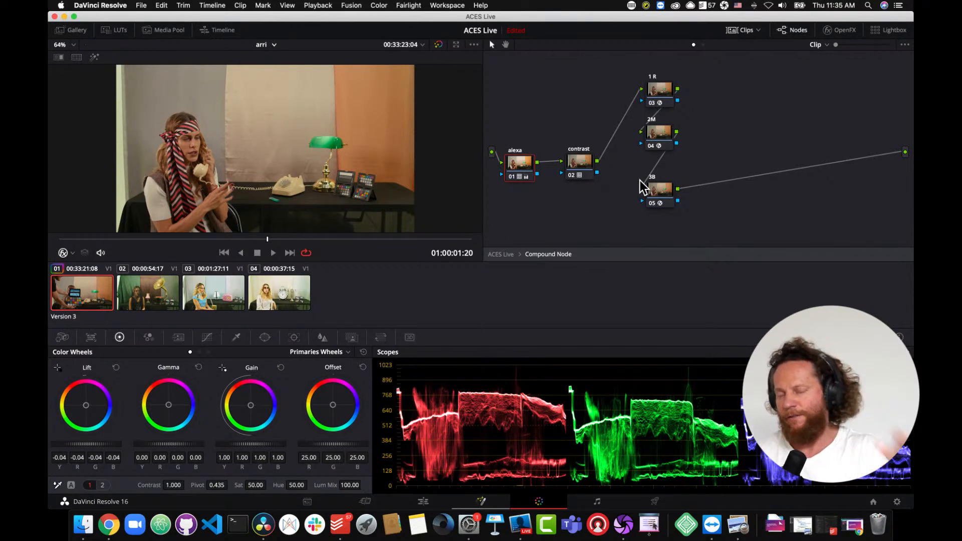
# - Add a serial node after node 05 and set its saturation to 0
pyautogui.click(661, 195)
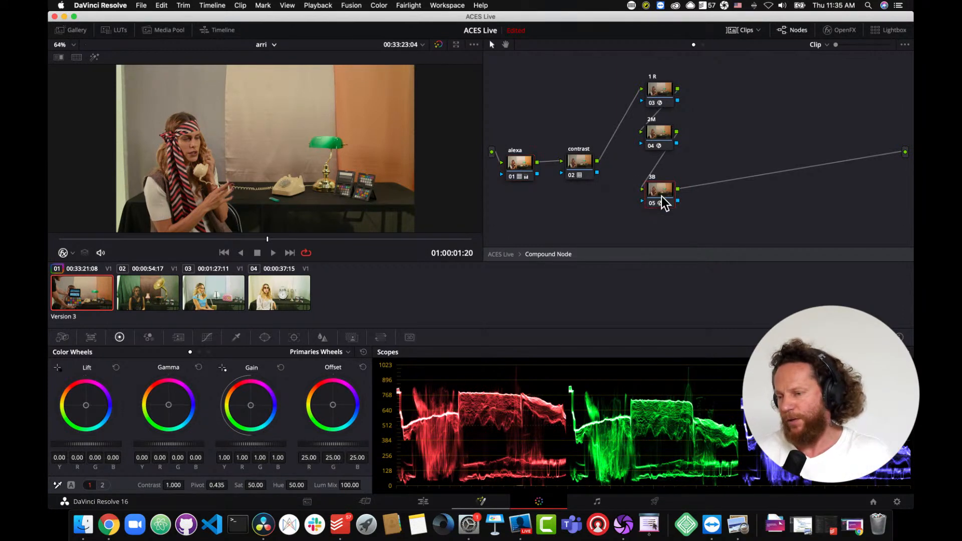
pyautogui.hotkey('alt', 's')
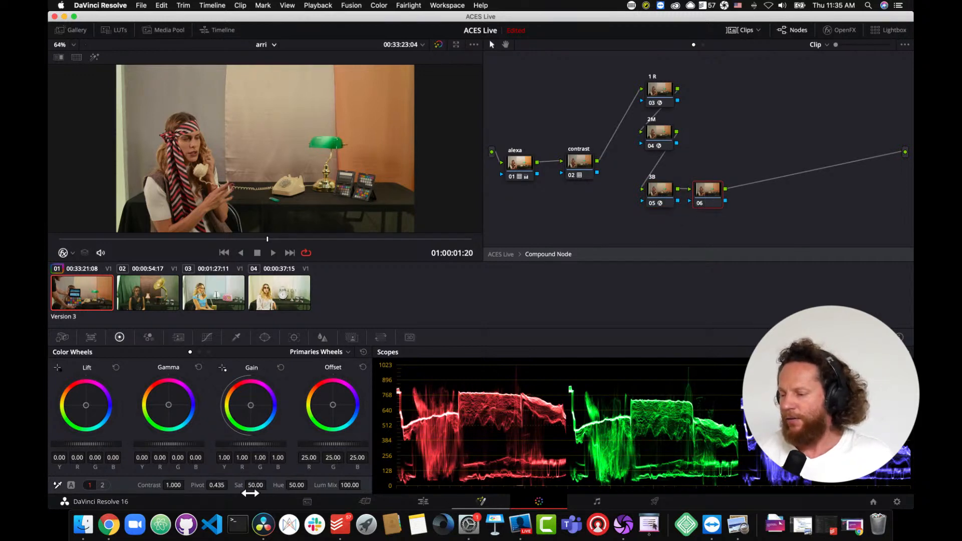
pyautogui.moveTo(255, 486); pyautogui.dragTo(324, 264)
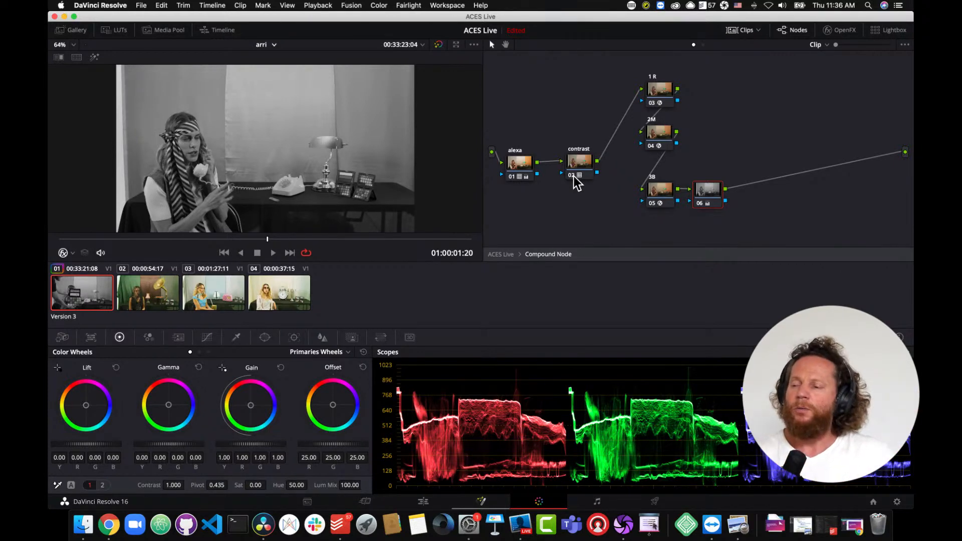
# - Browse the CLF LUT options applied to the alexa node 01
pyautogui.click(519, 165)
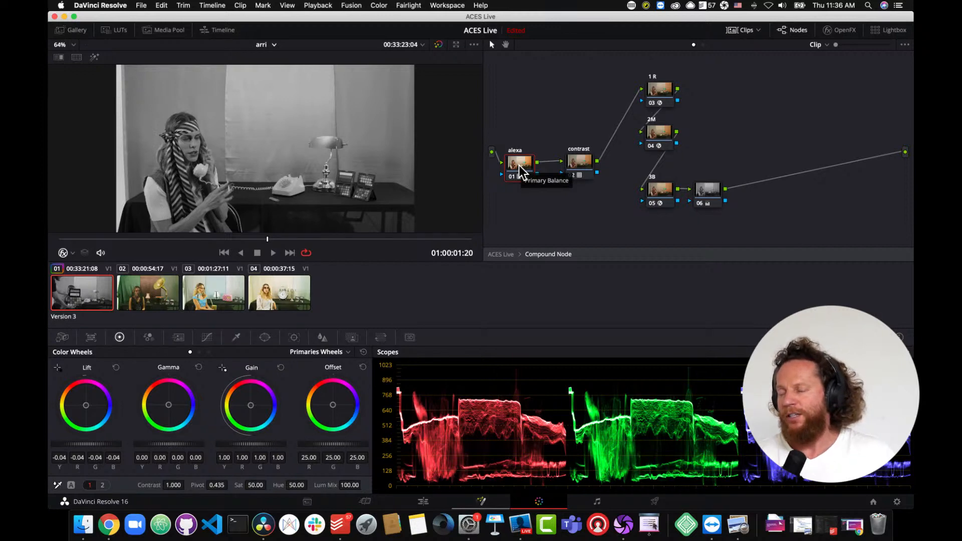
pyautogui.rightClick(520, 165)
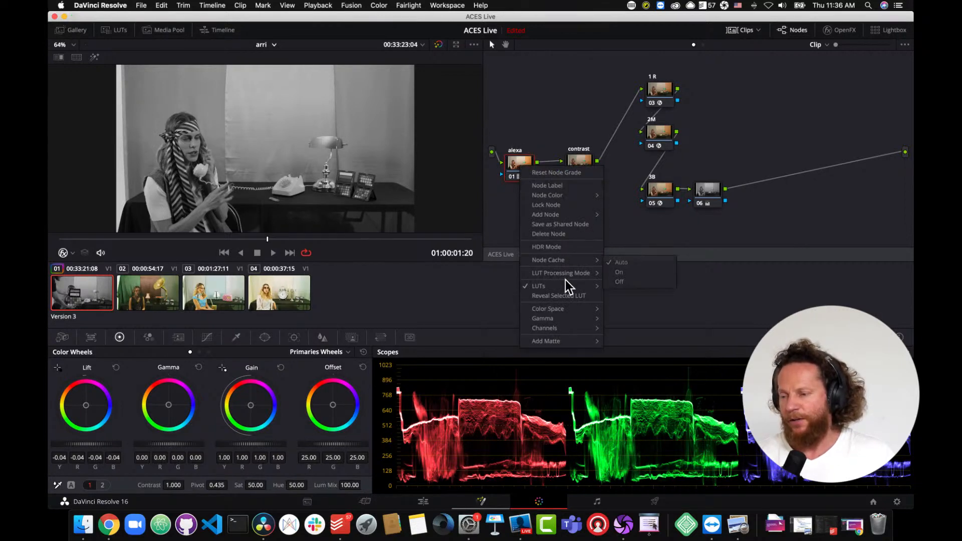
pyautogui.moveTo(565, 285)
pyautogui.moveTo(646, 336)
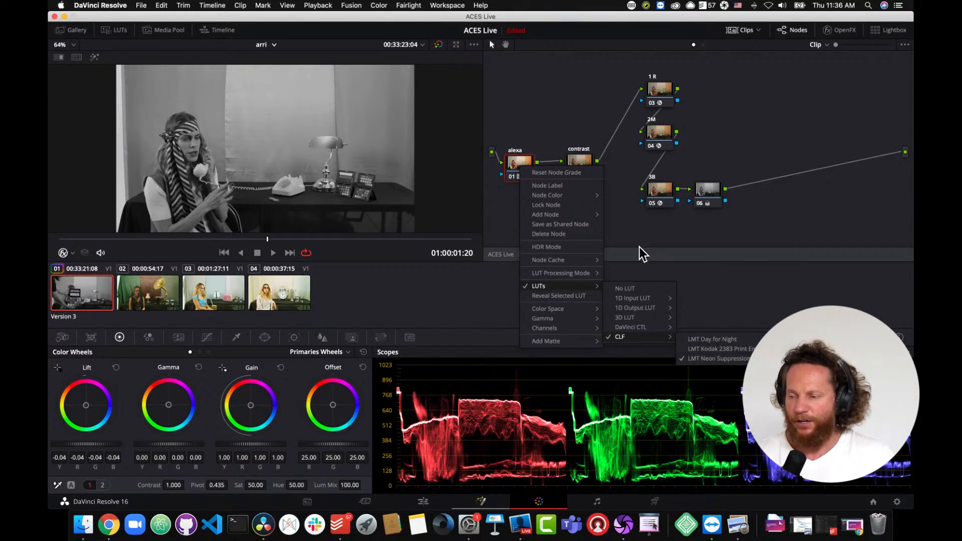
pyautogui.click(699, 203)
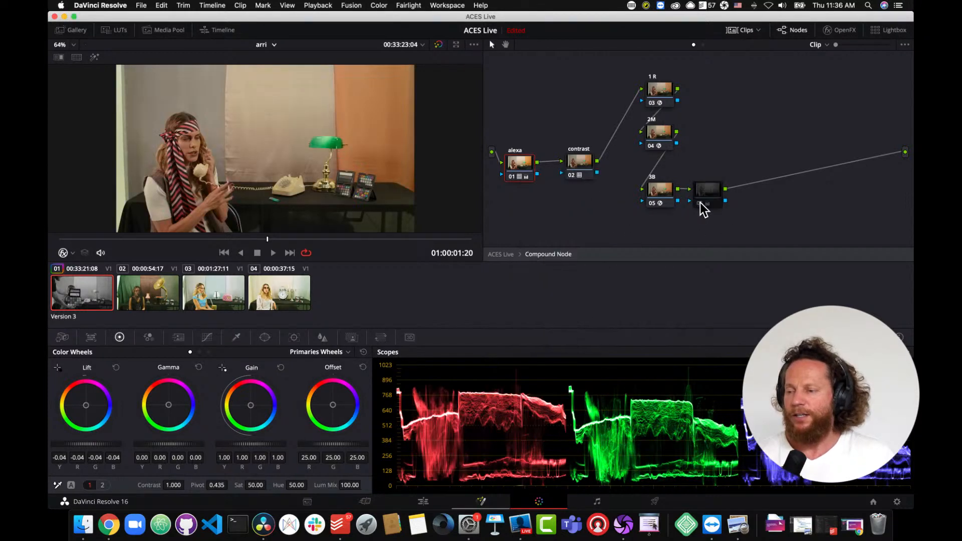
# - Reveal the contrast node 02's LUT in the LUT browser
pyautogui.click(511, 176)
pyautogui.click(511, 176)
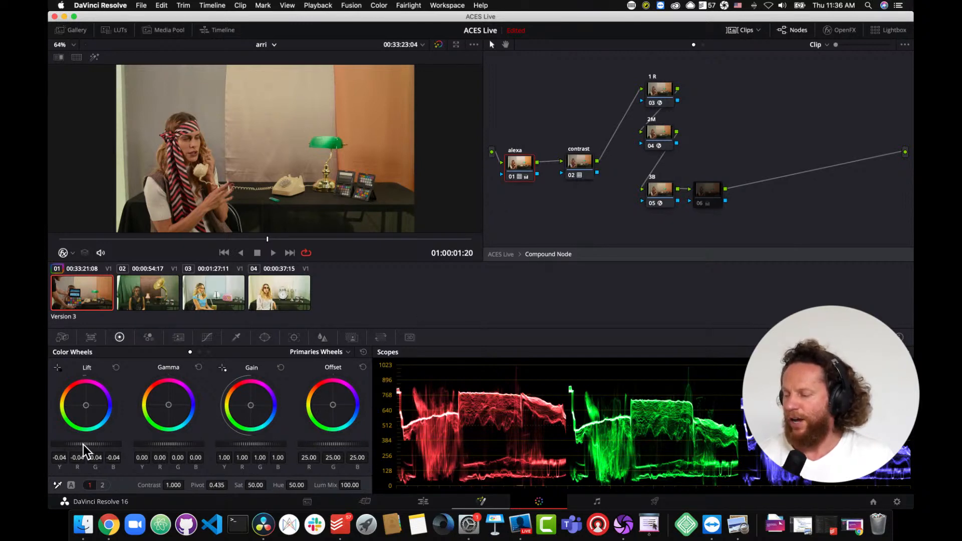
pyautogui.click(581, 165)
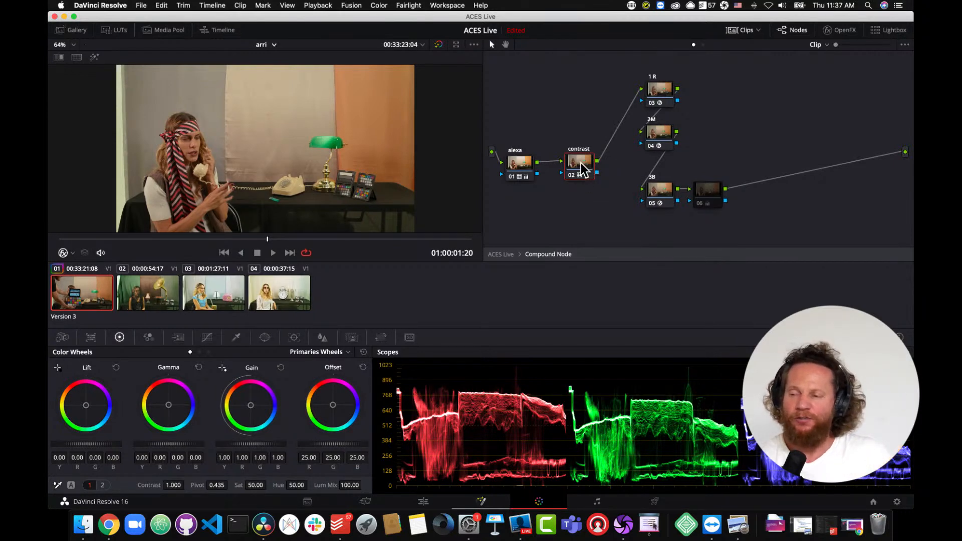
pyautogui.rightClick(582, 164)
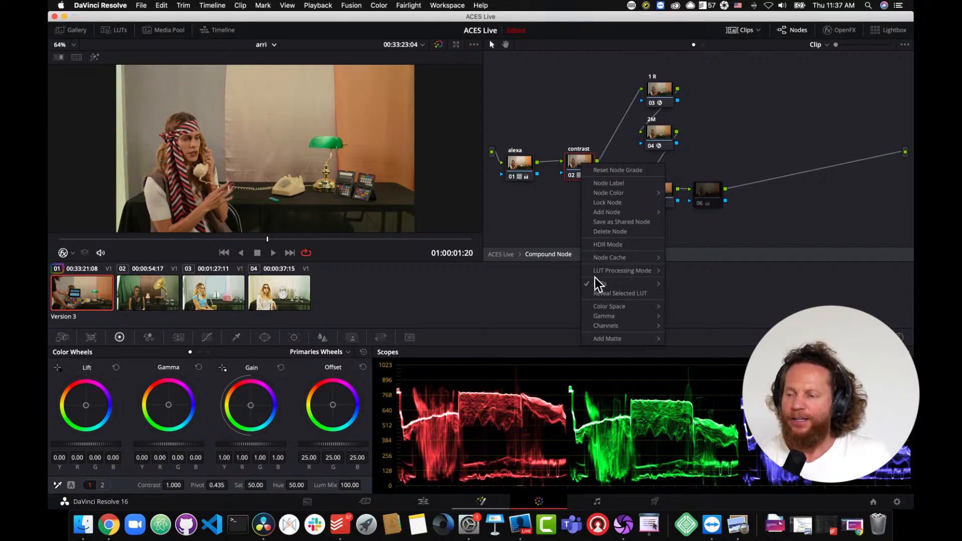
pyautogui.click(603, 294)
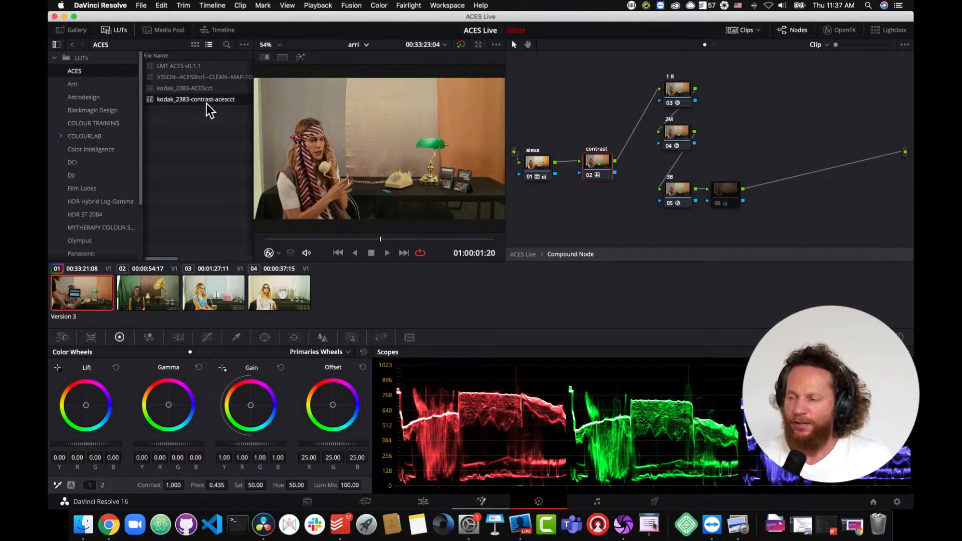
# - Bypass and restore the contrast node, then compare the grade full-screen with the node toggled
pyautogui.click(590, 175)
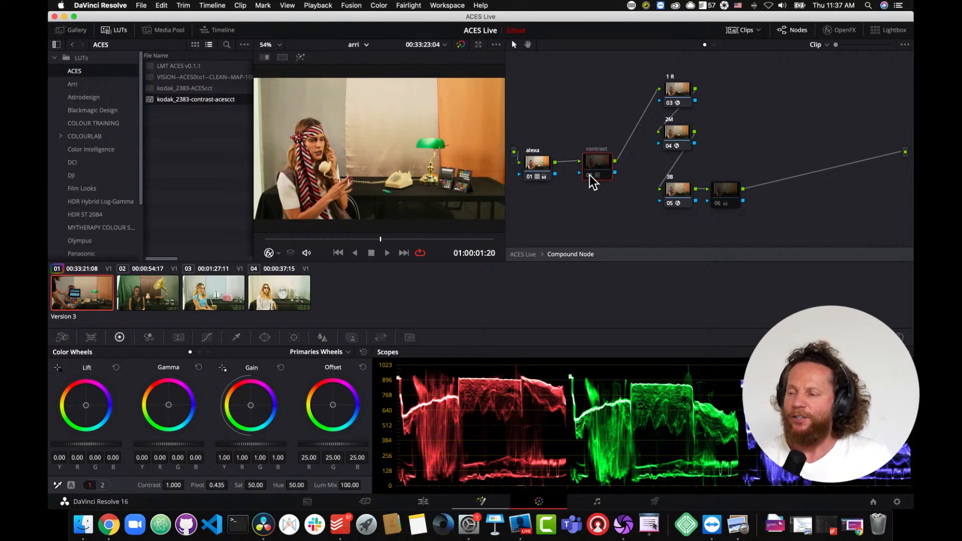
pyautogui.click(589, 175)
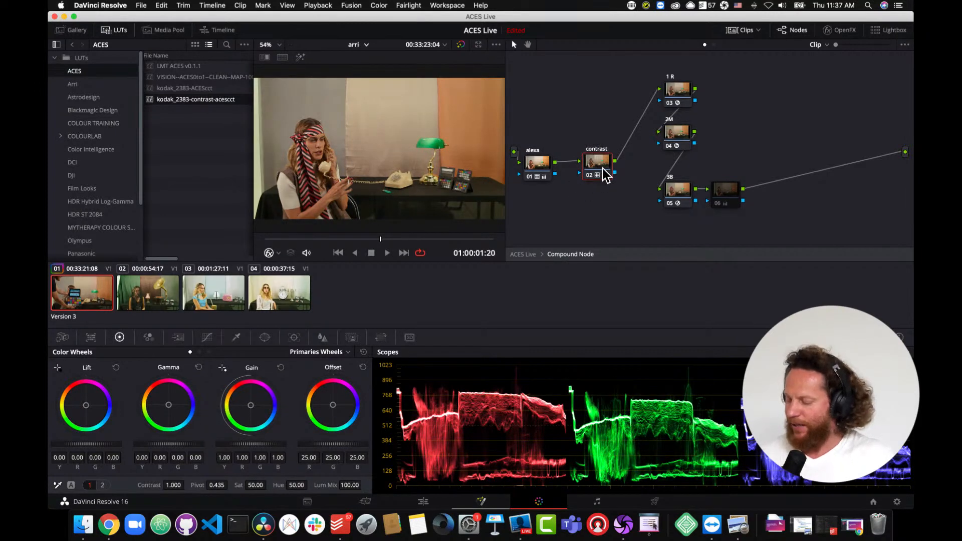
pyautogui.press('super+f')
pyautogui.moveTo(600, 170)
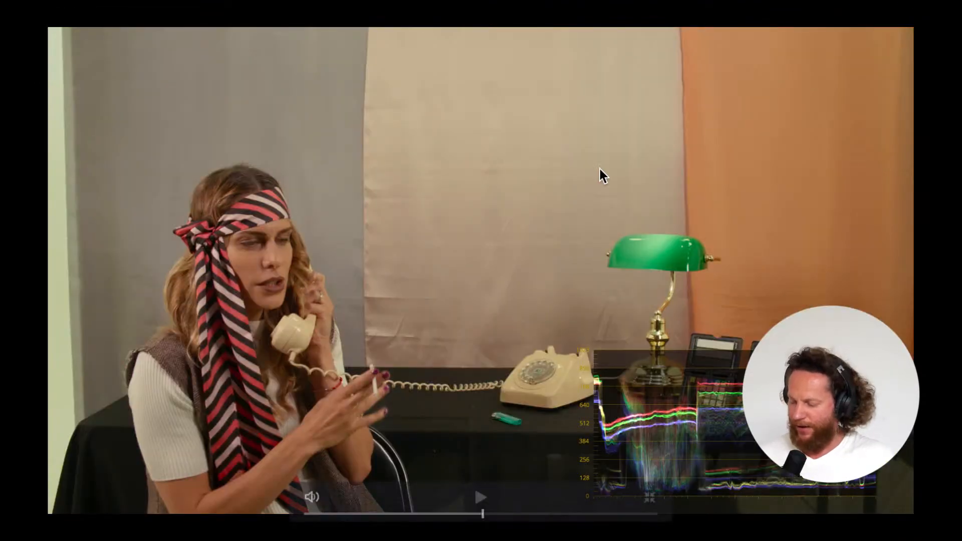
pyautogui.press('super+d')
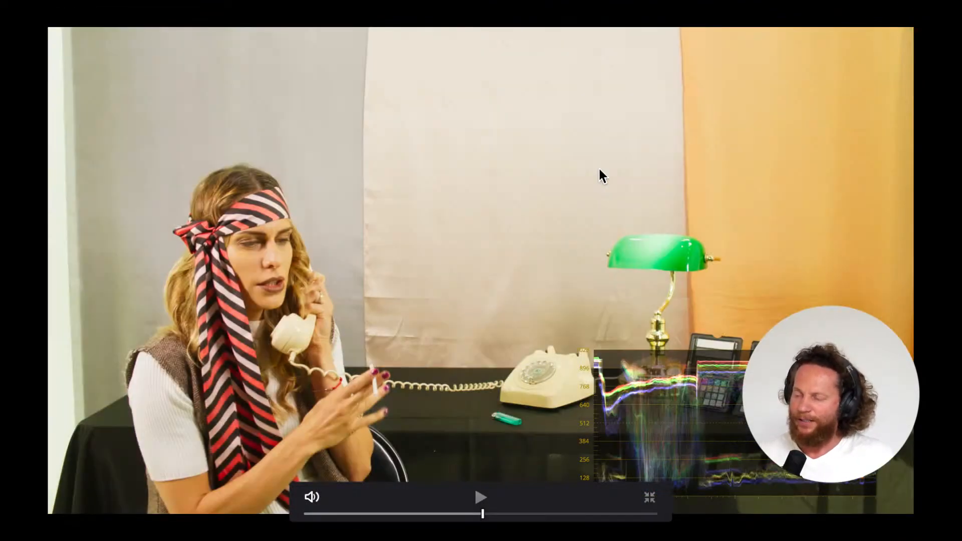
pyautogui.press('super+d')
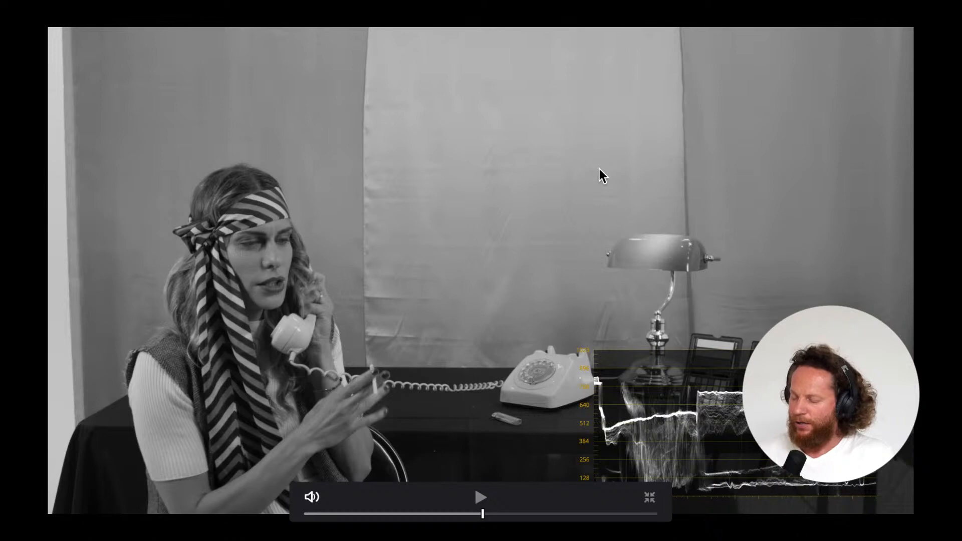
pyautogui.press('super+f')
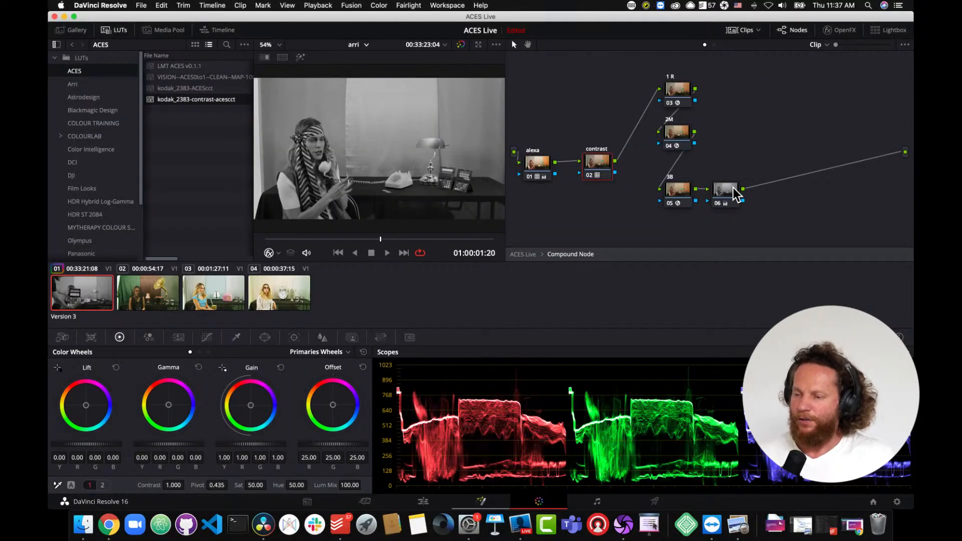
# - Reset node 06's grade, select the contrast node, and compare it toggled in full-screen view
pyautogui.rightClick(727, 191)
pyautogui.click(735, 196)
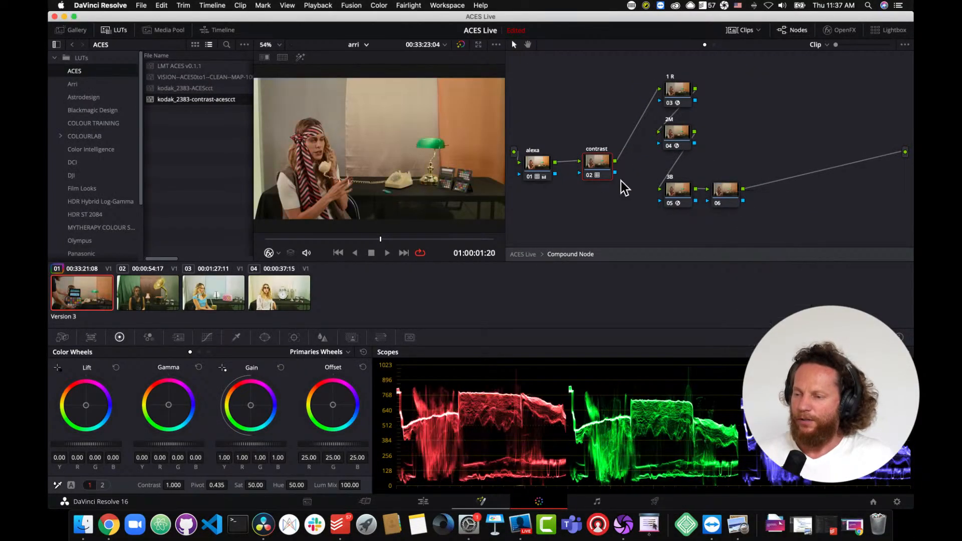
pyautogui.click(594, 170)
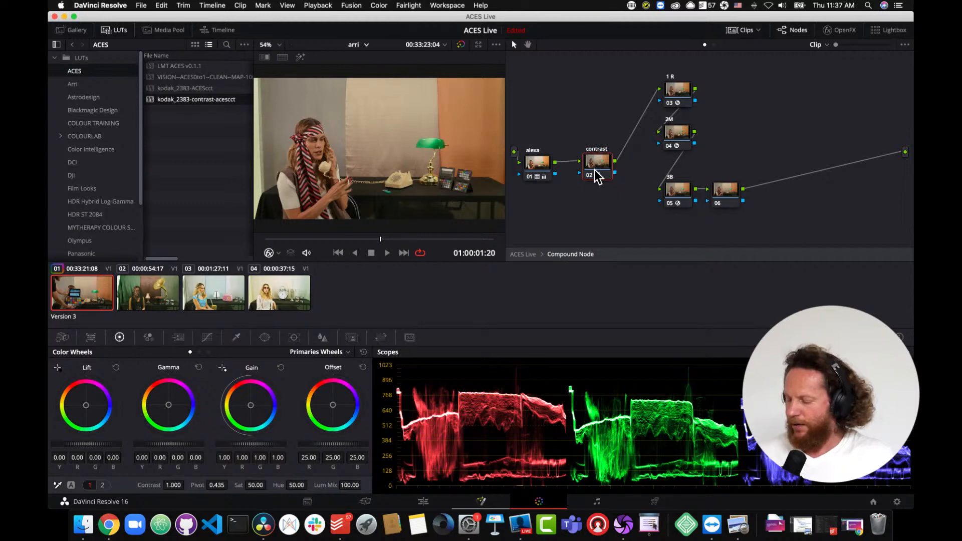
pyautogui.press('super+f')
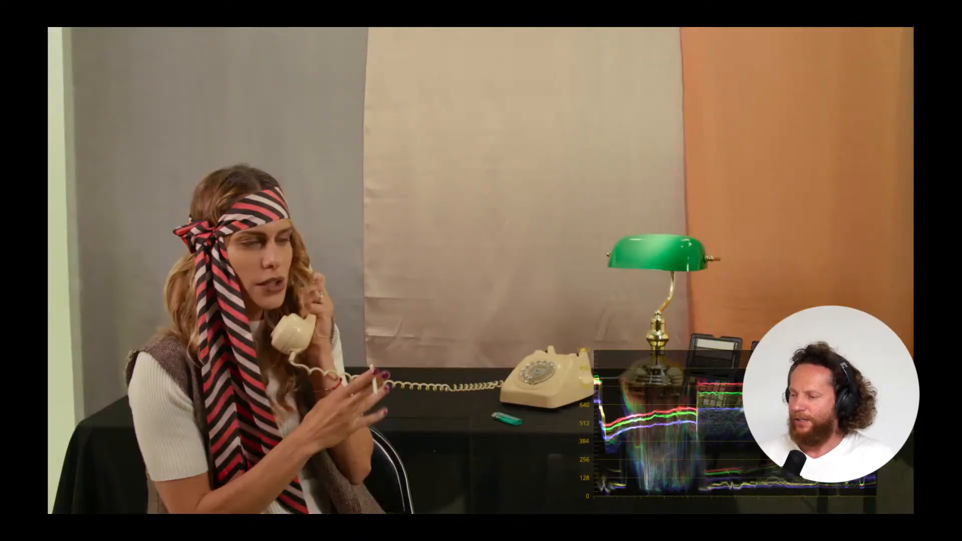
pyautogui.press('super+d')
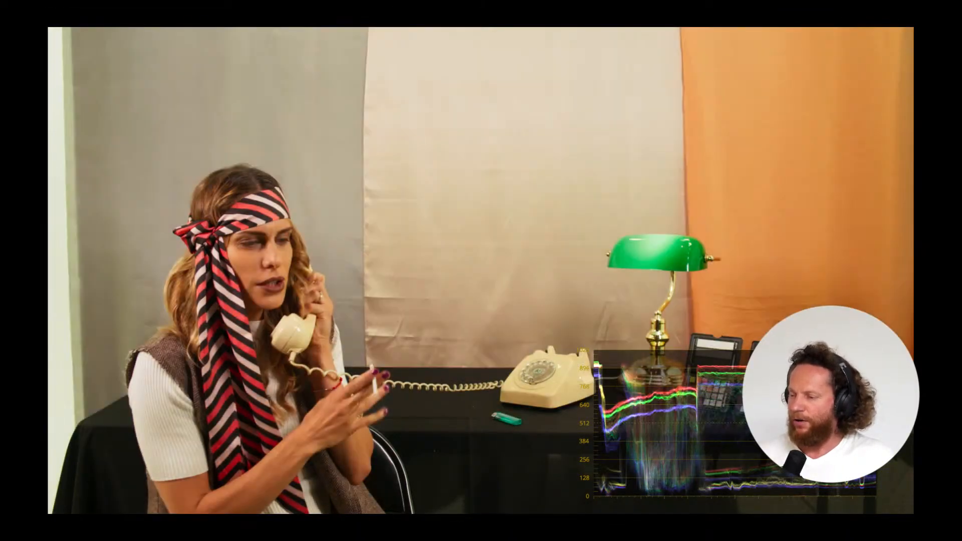
# - Toggle the whole grade off and on repeatedly in full-screen view to compare, then leave full screen
pyautogui.press('super+d')
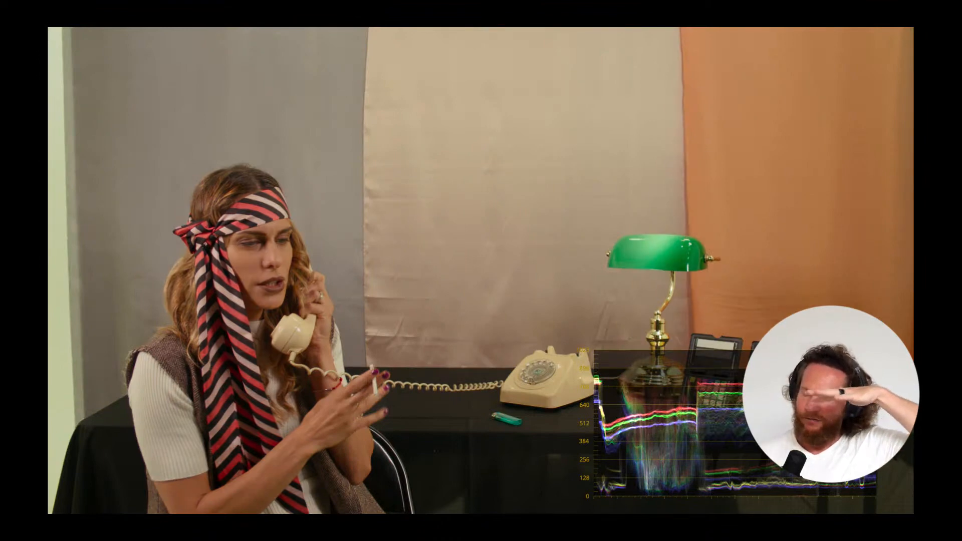
pyautogui.press('super+d')
pyautogui.press('super+d')
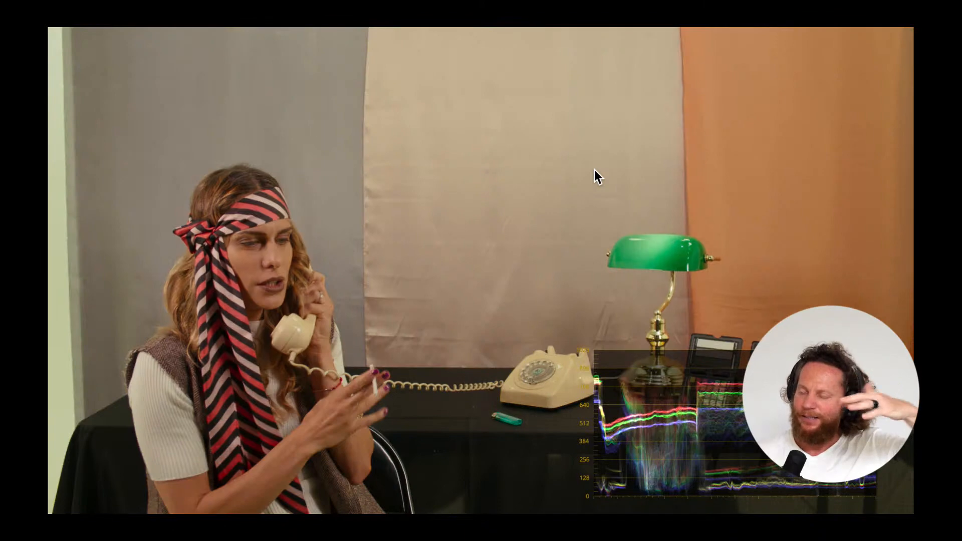
pyautogui.press('super+d')
pyautogui.press('super+d')
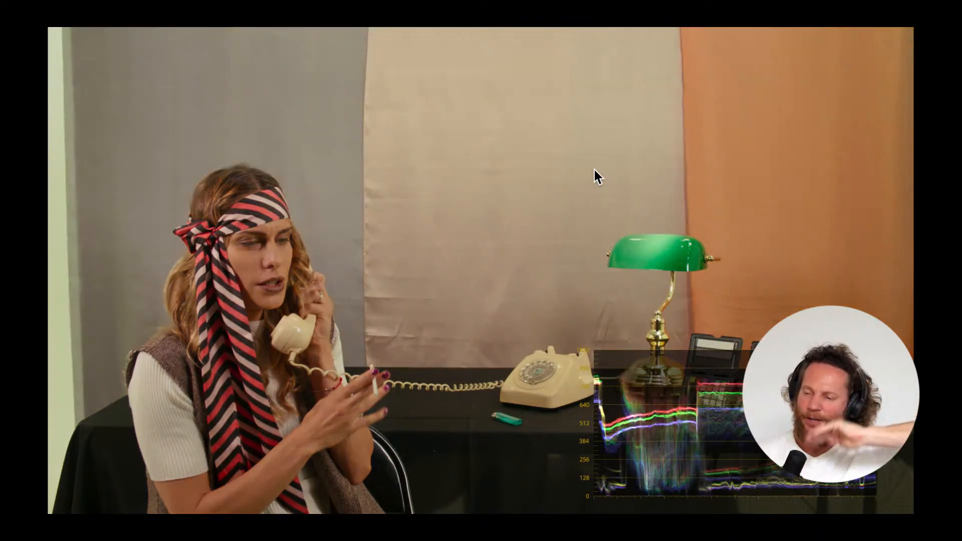
pyautogui.press('super+d')
pyautogui.press('super+d')
pyautogui.press('super+d')
pyautogui.press('super+d')
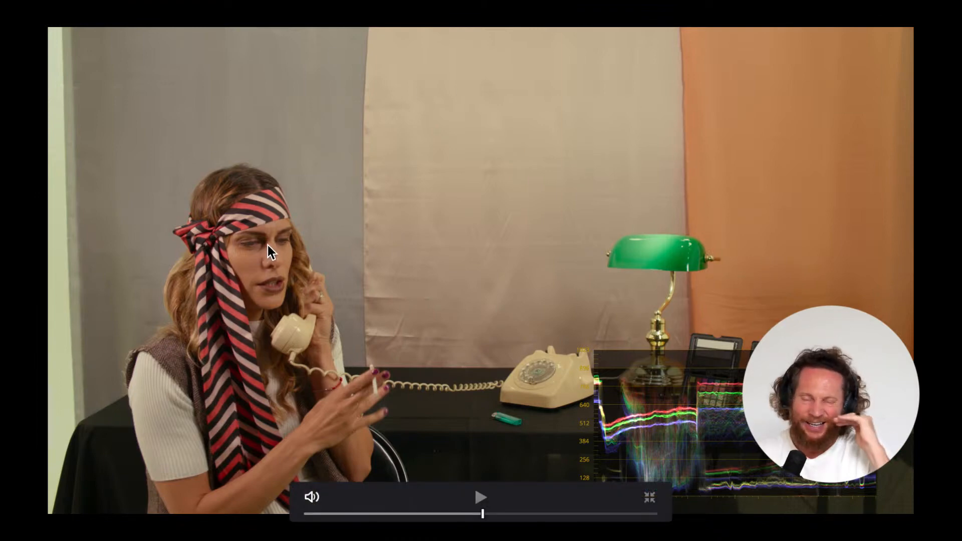
pyautogui.press('Escape')
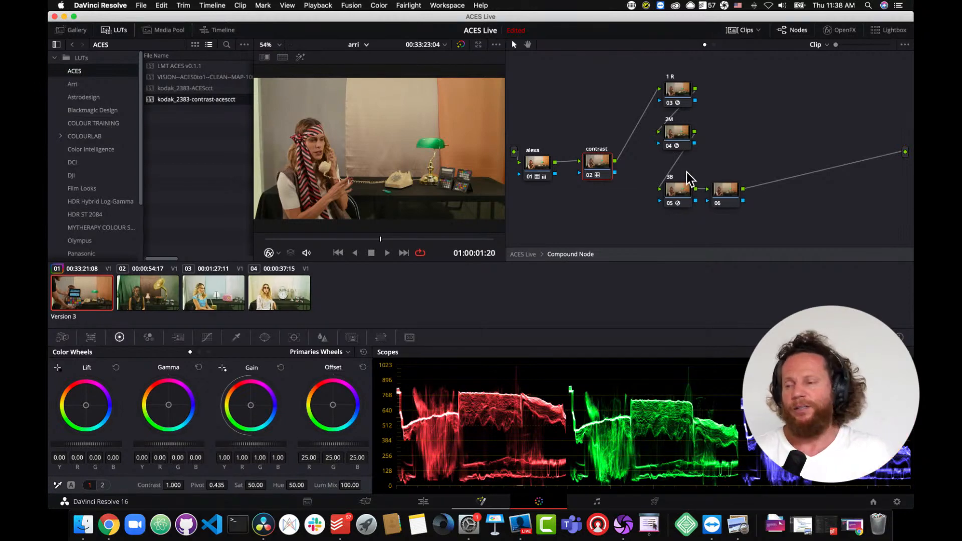
# - Rearrange the 1R and 06 nodes in the node graph for a tidier layout
pyautogui.click(679, 96)
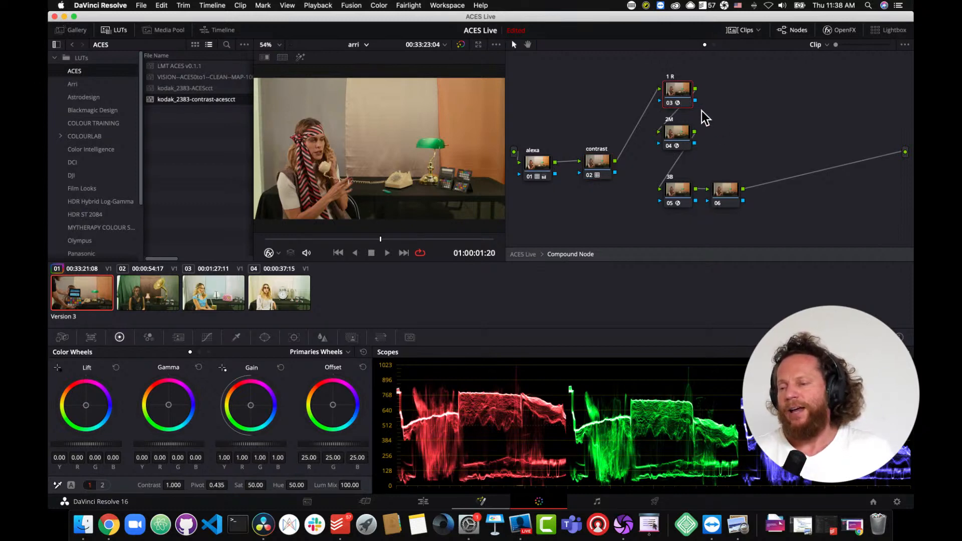
pyautogui.click(678, 147)
pyautogui.moveTo(683, 198); pyautogui.dragTo(739, 210)
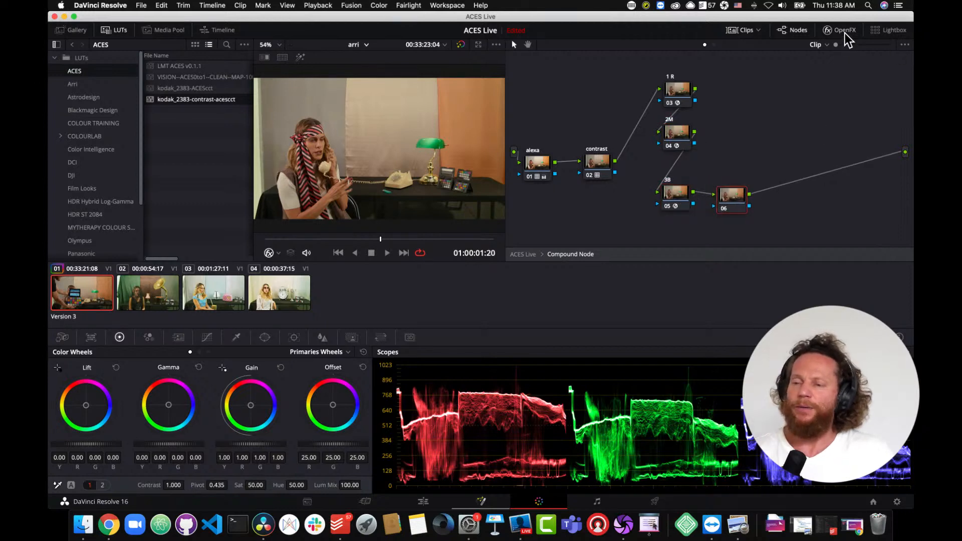
pyautogui.moveTo(689, 95); pyautogui.dragTo(681, 98)
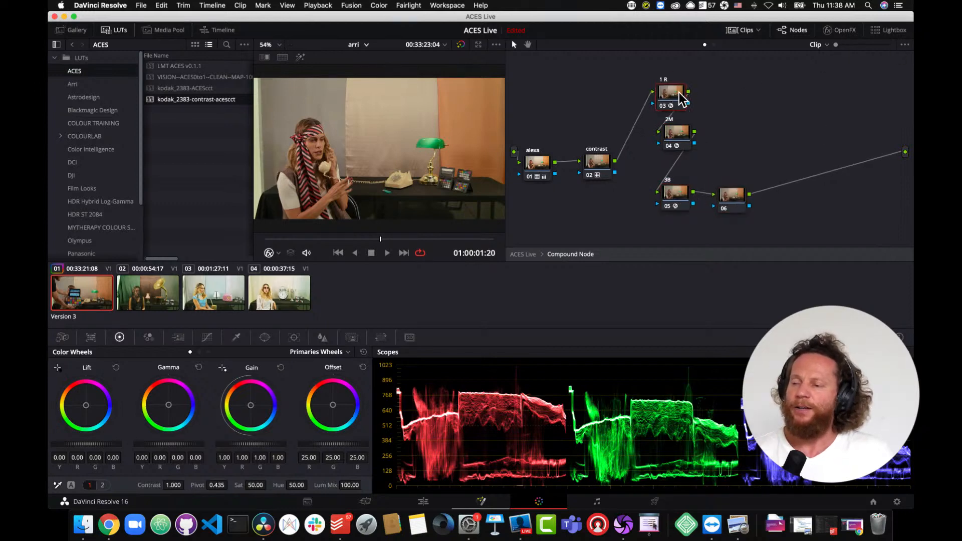
# - Open the OpenFX settings to inspect the 1R node's DCTL list, then close the panel
pyautogui.click(842, 31)
pyautogui.moveTo(909, 206); pyautogui.dragTo(917, 101)
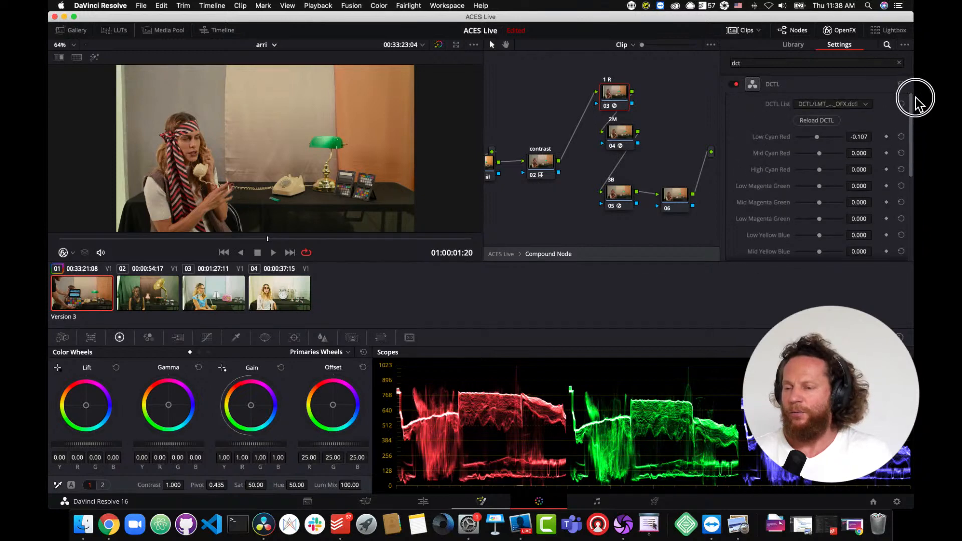
pyautogui.click(868, 104)
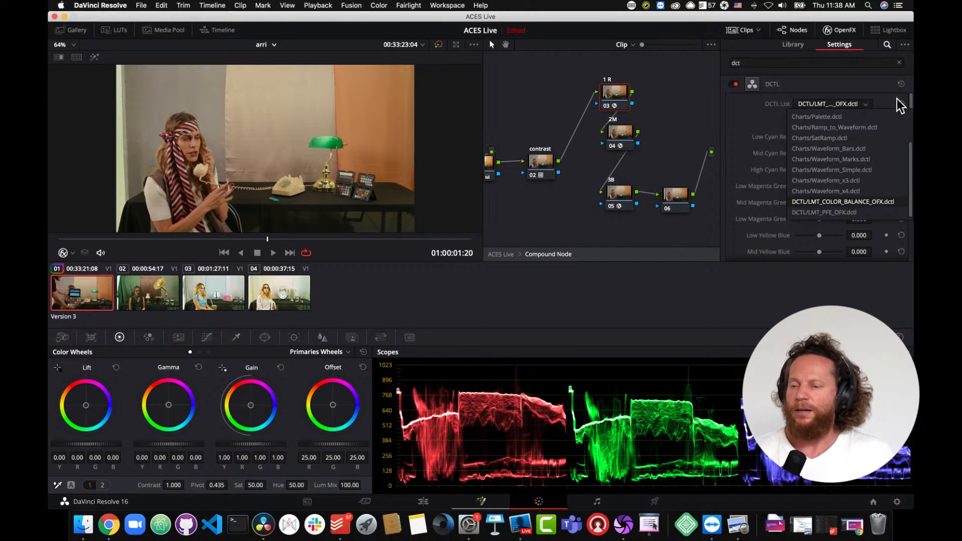
pyautogui.click(879, 85)
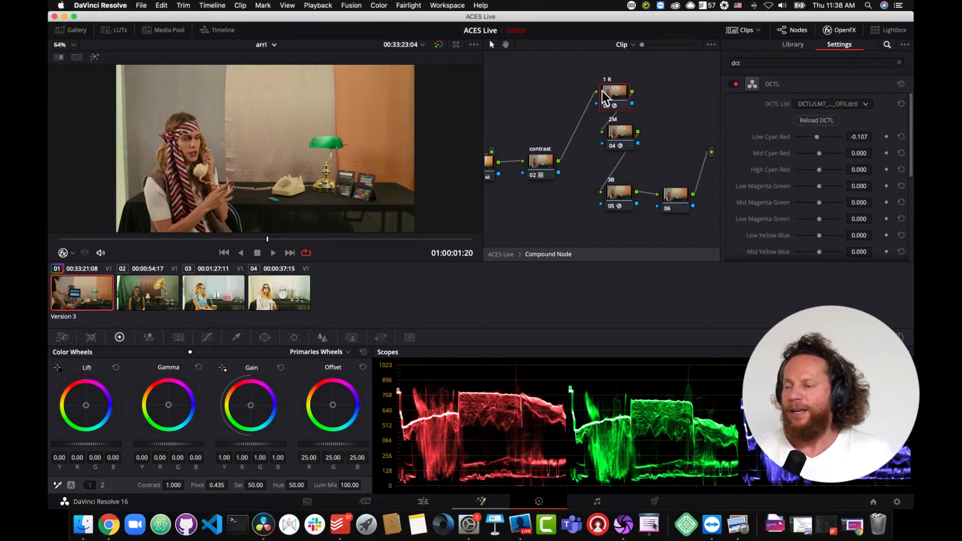
pyautogui.moveTo(606, 97); pyautogui.dragTo(606, 95)
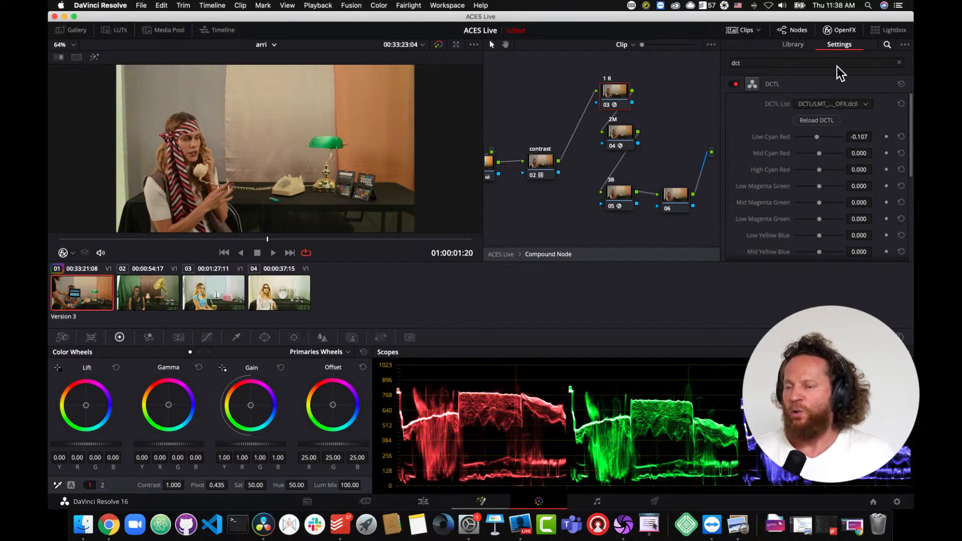
pyautogui.click(839, 29)
# - Reposition the 2M and 3B nodes in the node graph
pyautogui.moveTo(648, 139); pyautogui.dragTo(644, 145)
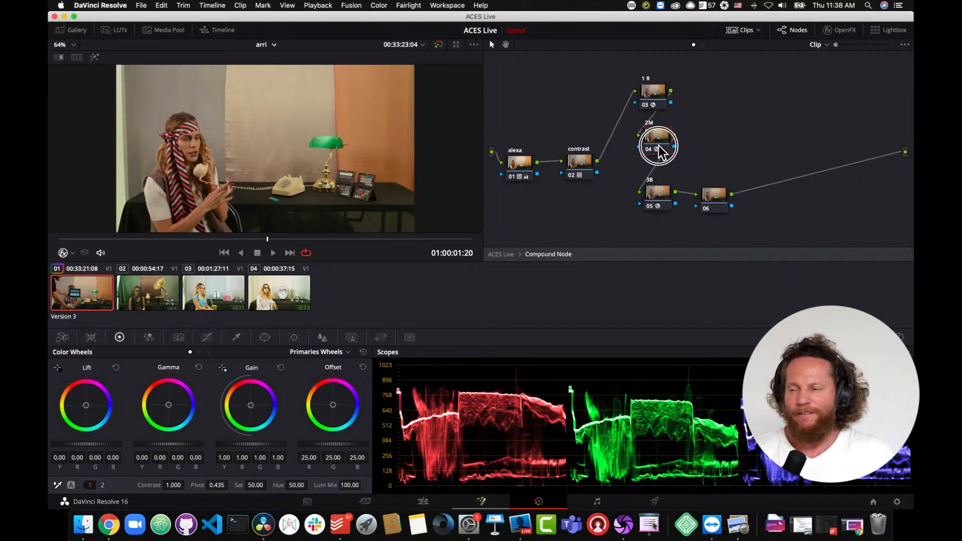
pyautogui.moveTo(660, 195); pyautogui.dragTo(656, 194)
pyautogui.moveTo(666, 150); pyautogui.dragTo(663, 159)
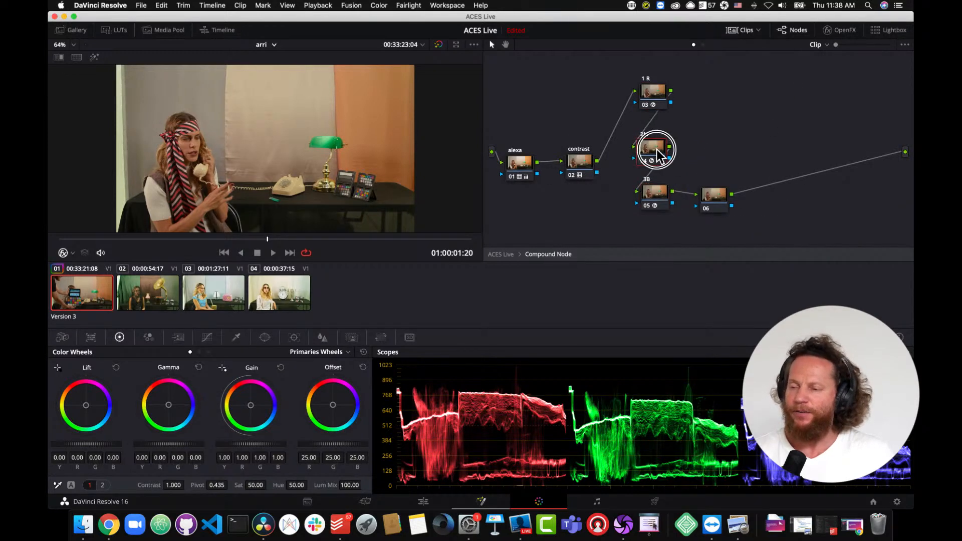
# - Toggle the 1R node off and on repeatedly to compare its effect
pyautogui.click(646, 105)
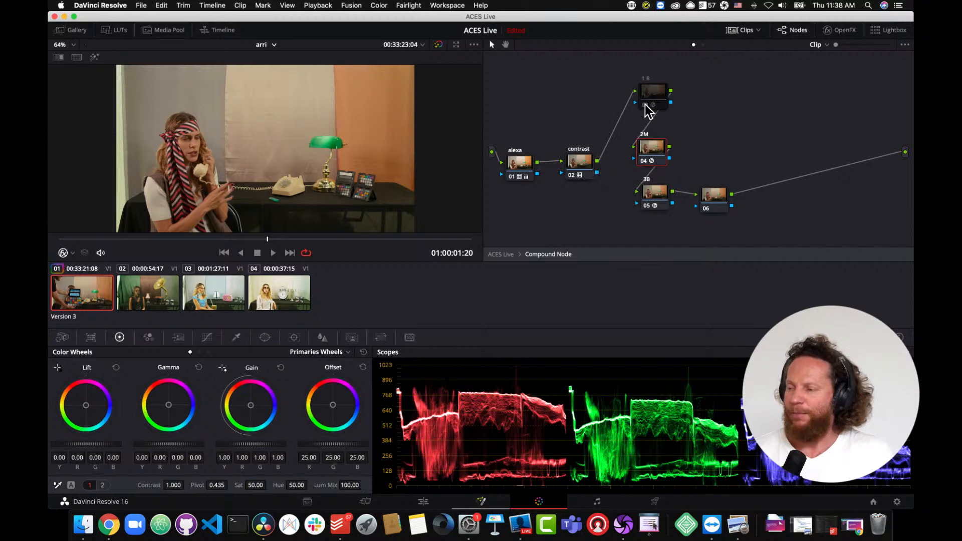
pyautogui.click(646, 105)
pyautogui.click(646, 106)
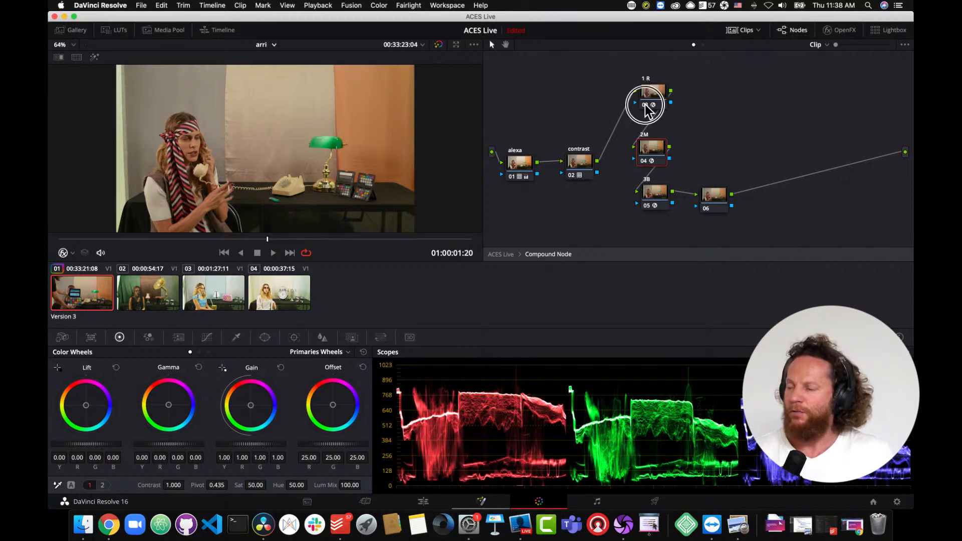
pyautogui.click(646, 106)
pyautogui.click(646, 105)
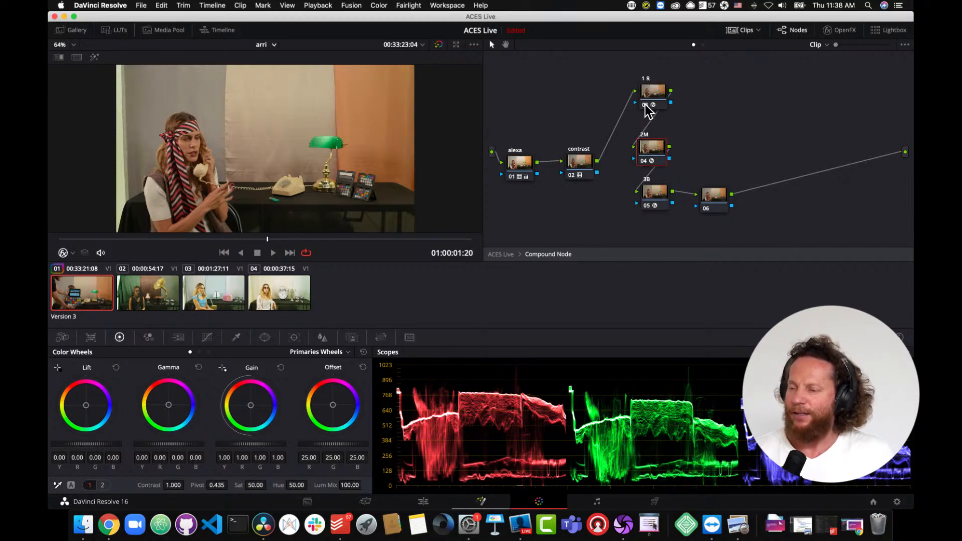
pyautogui.click(646, 105)
# - Toggle the 2M node off and on repeatedly to compare its effect
pyautogui.click(648, 156)
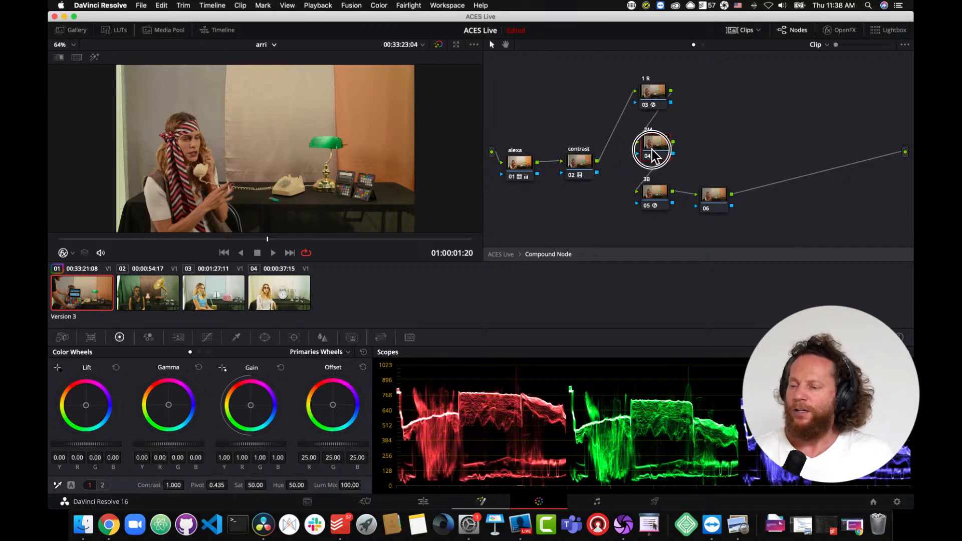
pyautogui.click(648, 156)
pyautogui.click(648, 157)
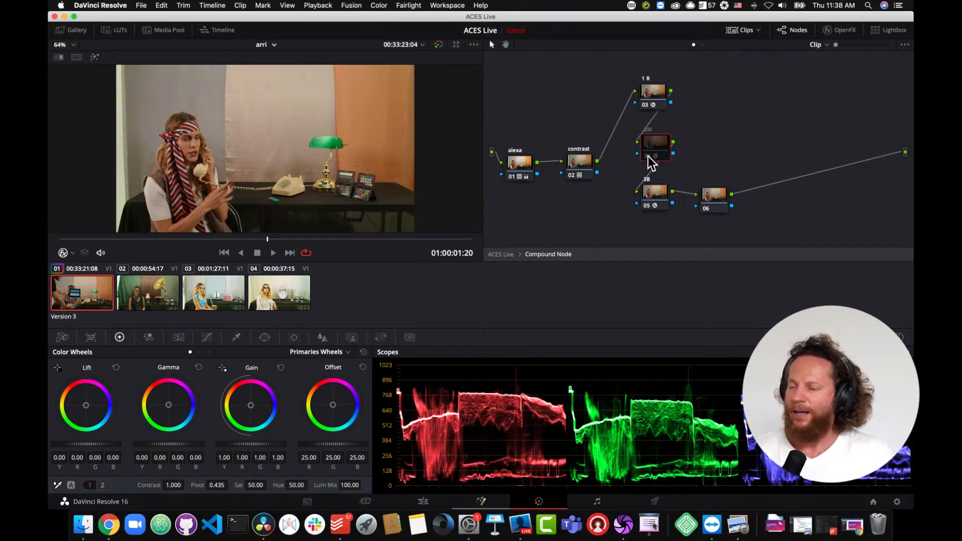
pyautogui.click(648, 157)
pyautogui.click(648, 157)
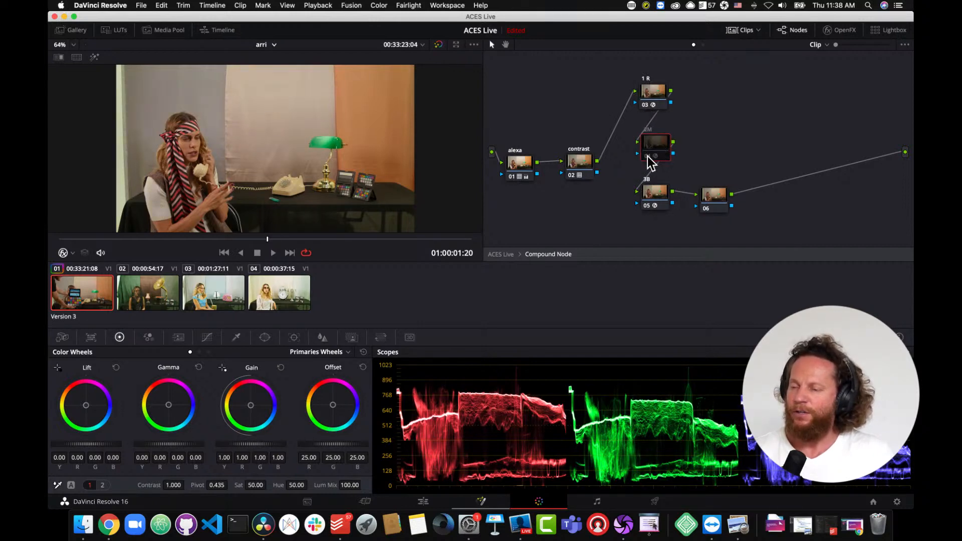
pyautogui.click(648, 157)
# - Toggle the 3B node off and on to compare its effect
pyautogui.click(652, 197)
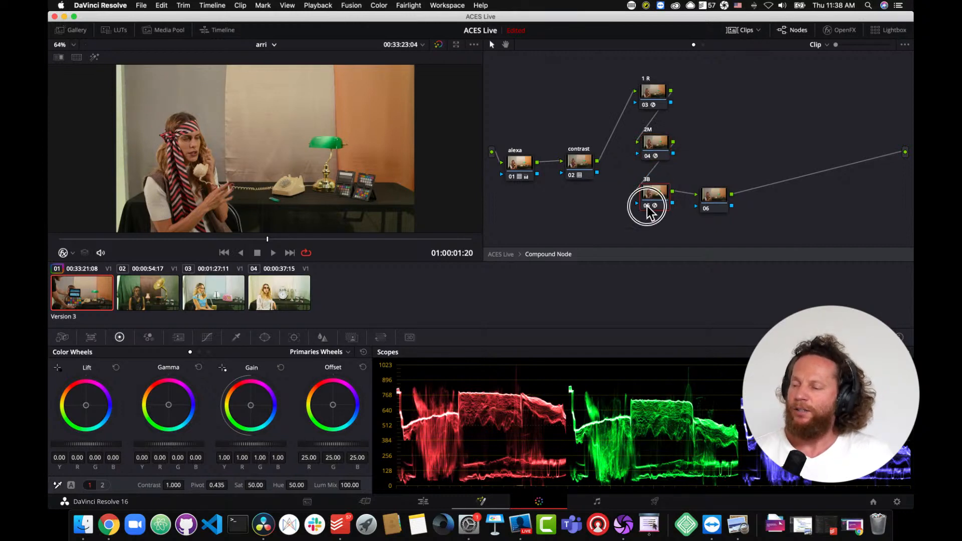
pyautogui.click(648, 206)
pyautogui.click(648, 206)
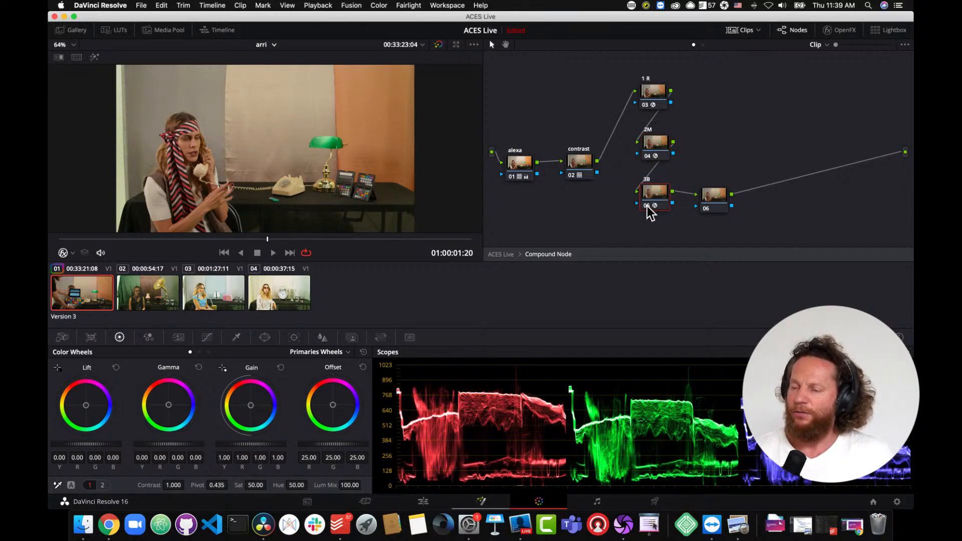
pyautogui.click(648, 206)
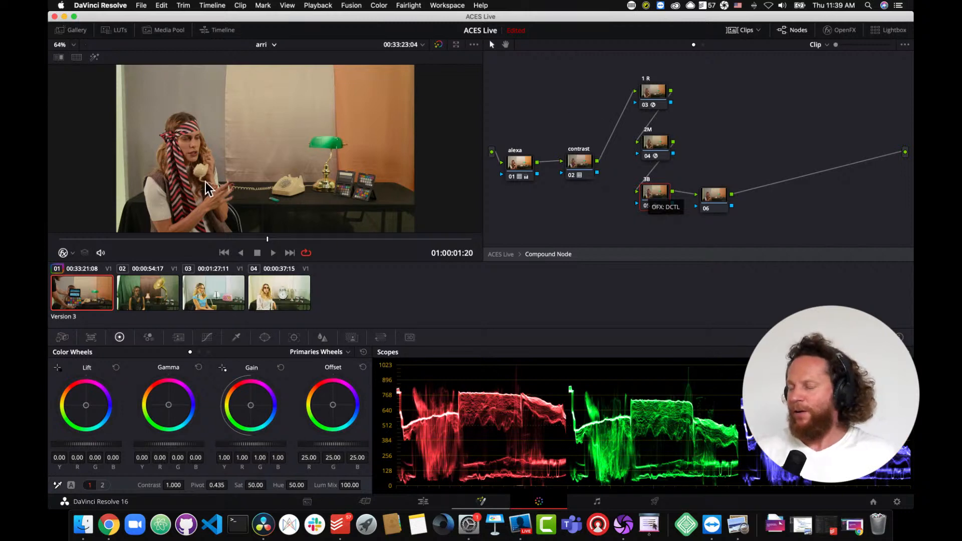
# - Compare the clip's versions in split-screen view, full screen, then return to the normal view
pyautogui.click(78, 58)
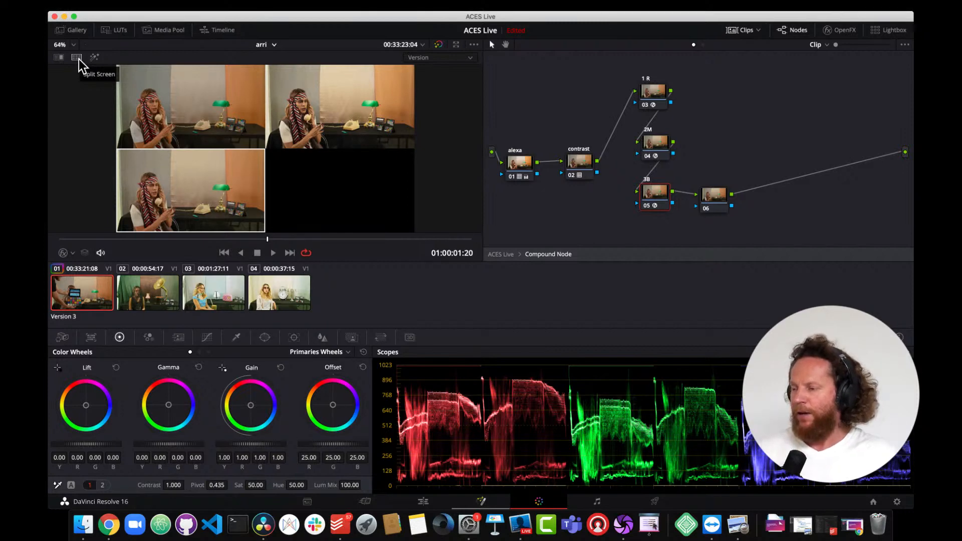
pyautogui.press('super+f')
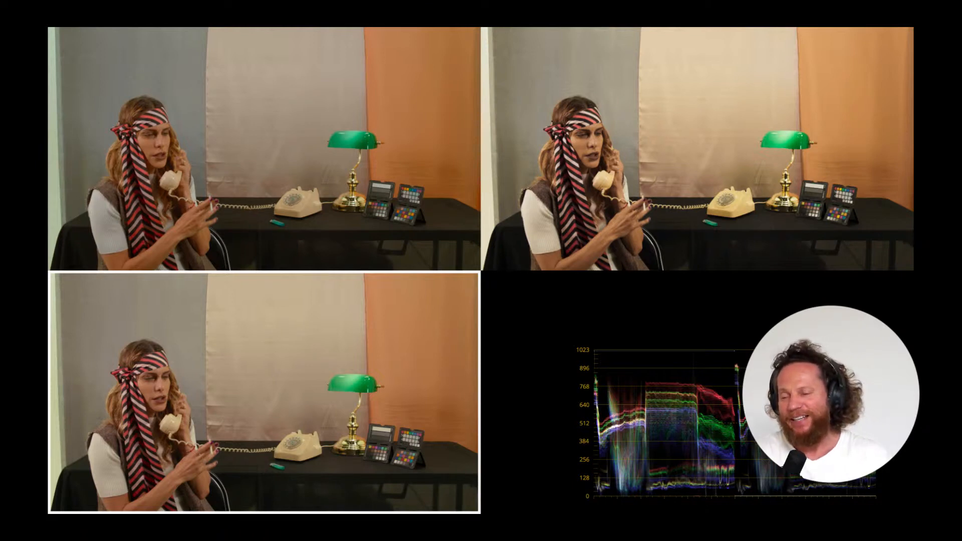
pyautogui.moveTo(634, 158)
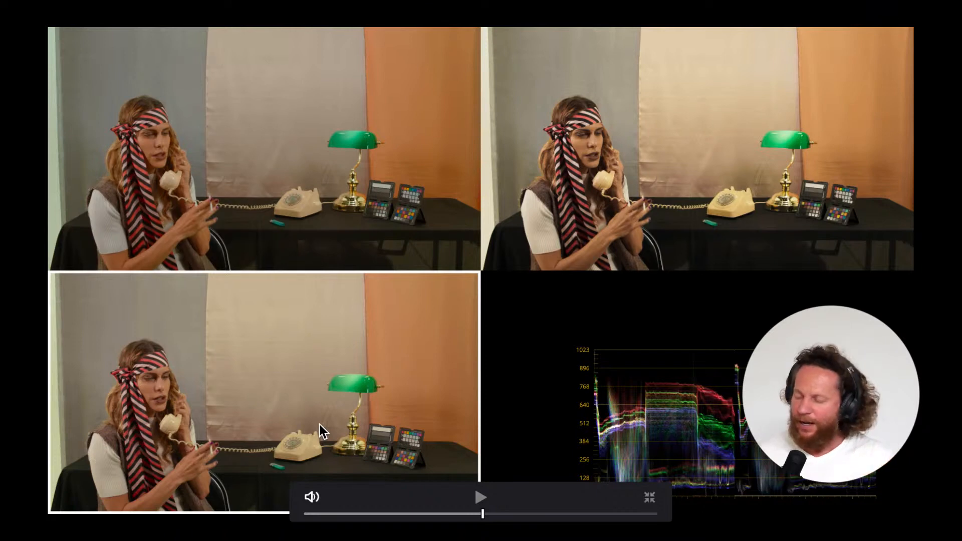
pyautogui.press('Escape')
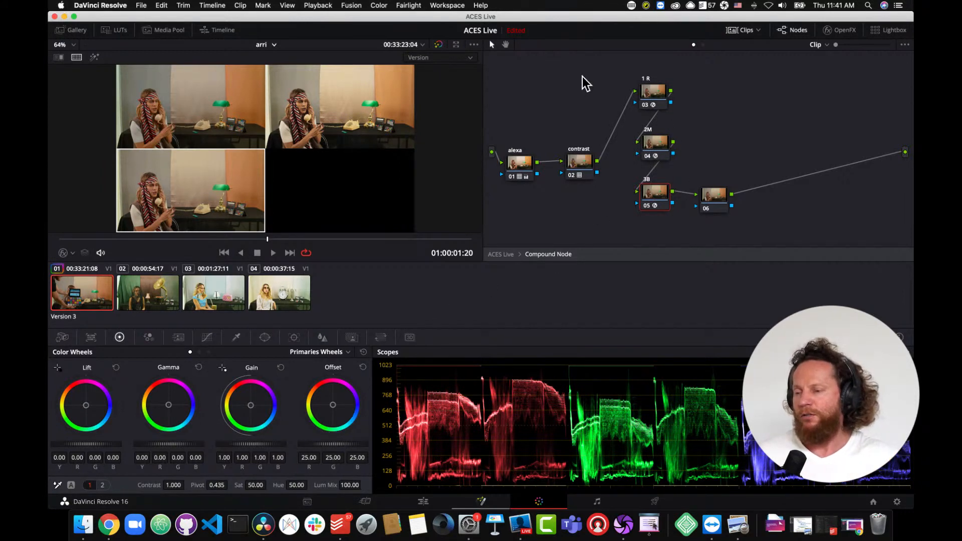
# - Combine the contrast, 1R, 2M and 3B nodes into a compound node and reposition it
pyautogui.moveTo(576, 61); pyautogui.dragTo(677, 223)
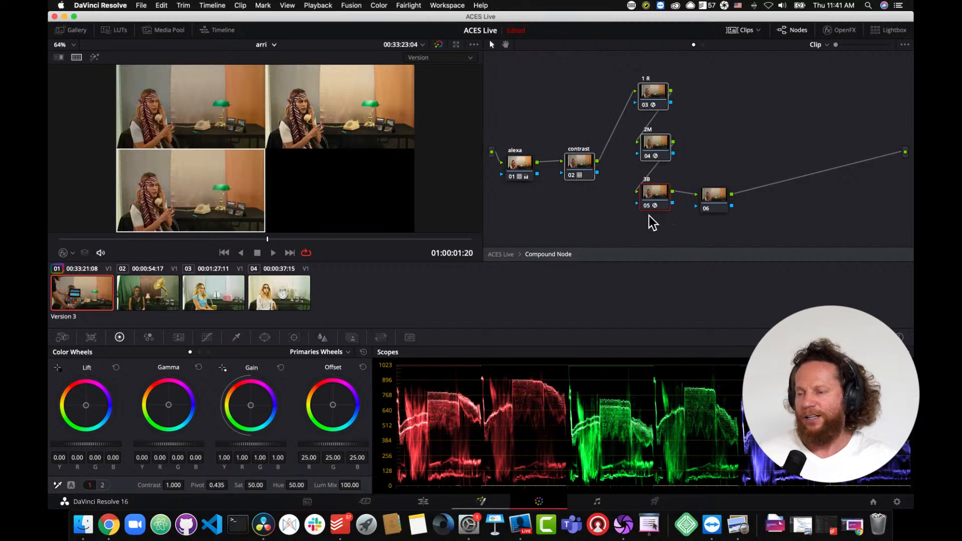
pyautogui.rightClick(654, 207)
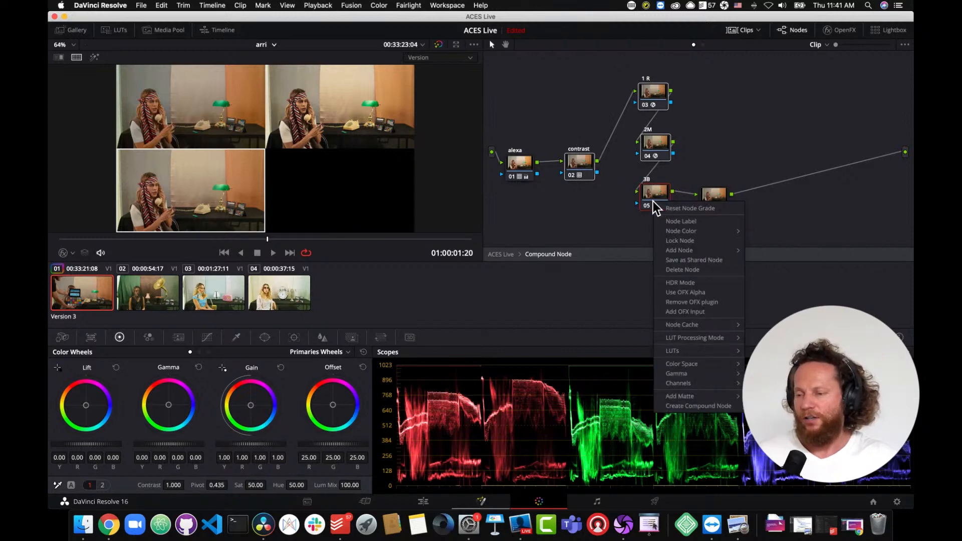
pyautogui.click(698, 406)
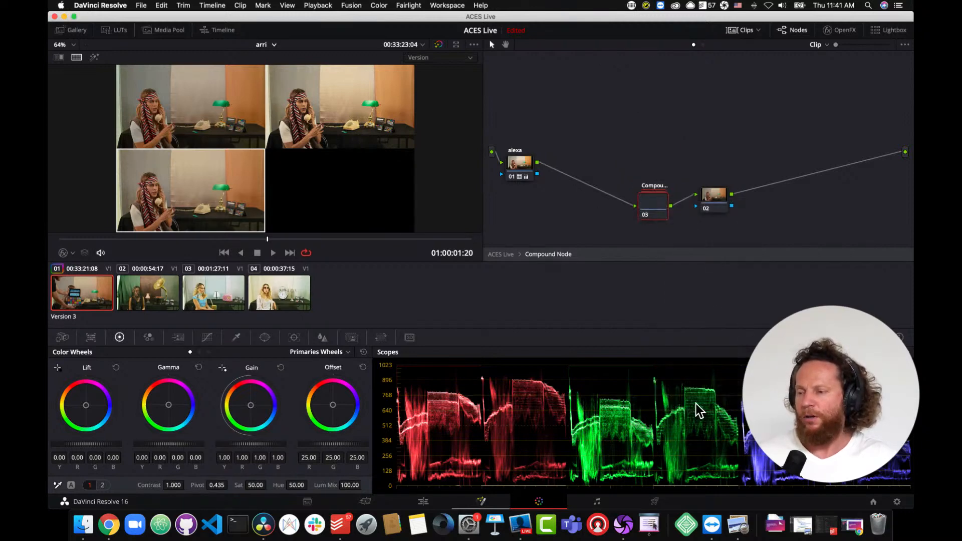
pyautogui.moveTo(663, 206); pyautogui.dragTo(634, 158)
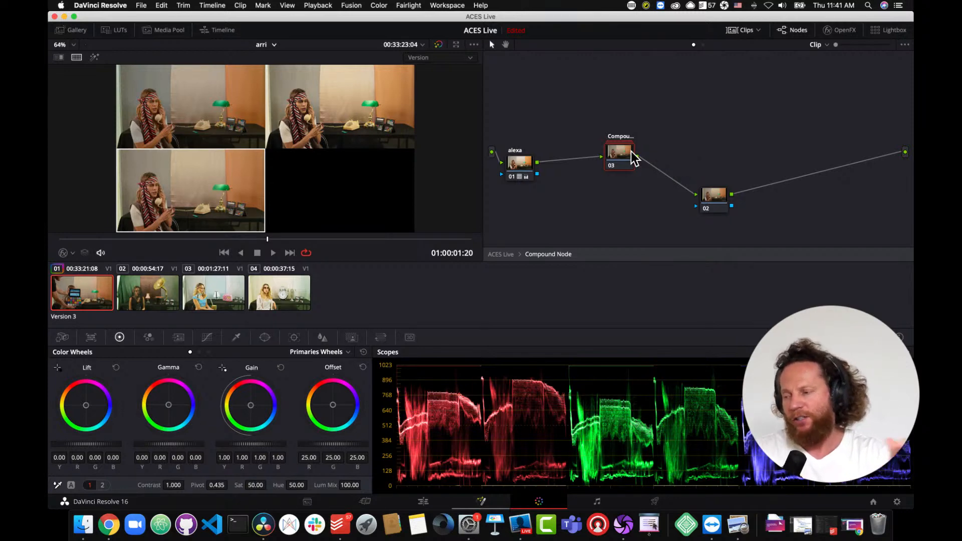
# - Copy the first clip's grade onto the third clip, then scrub through it and view it full-screen
pyautogui.click(215, 302)
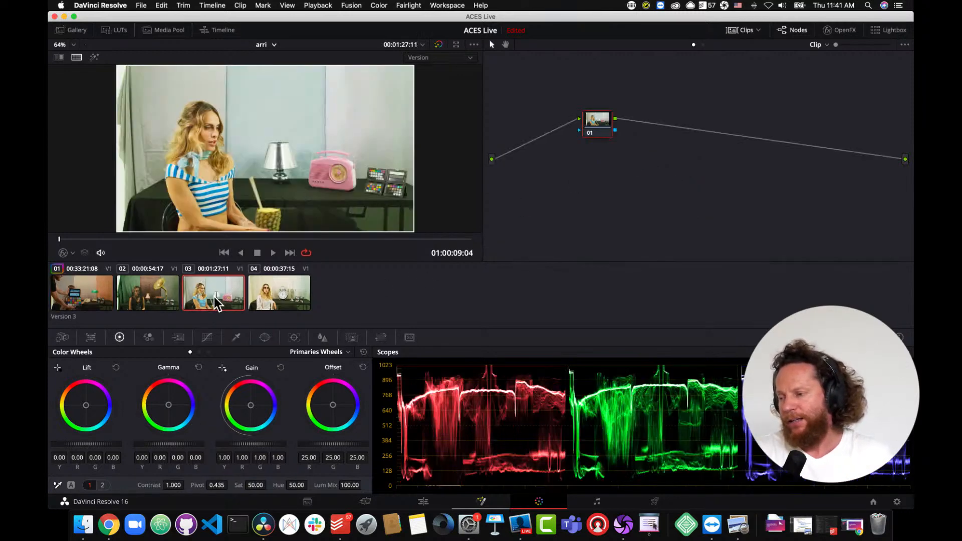
pyautogui.click(82, 301)
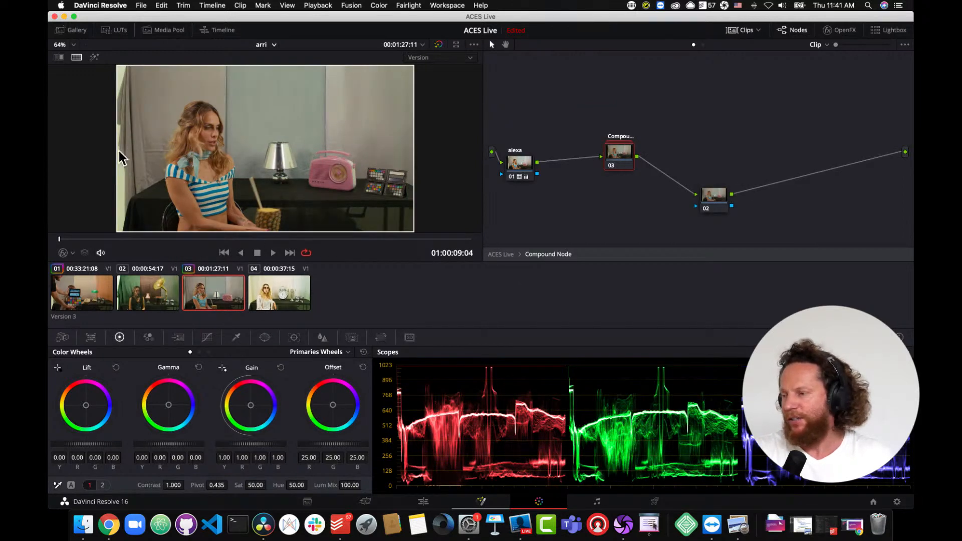
pyautogui.click(176, 245)
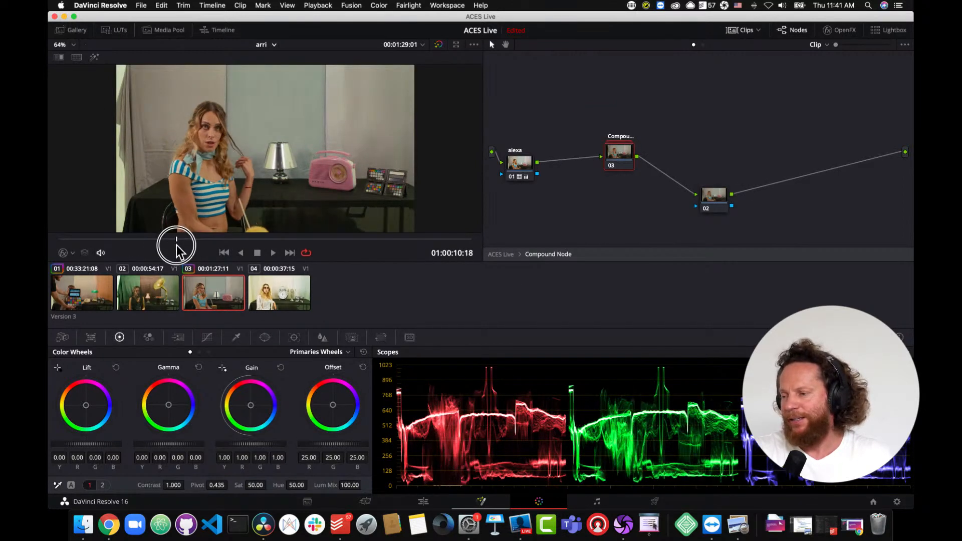
pyautogui.moveTo(176, 245)
pyautogui.mouseDown()
pyautogui.moveTo(193, 249)
pyautogui.moveTo(186, 251)
pyautogui.mouseUp()
pyautogui.press('super+f')
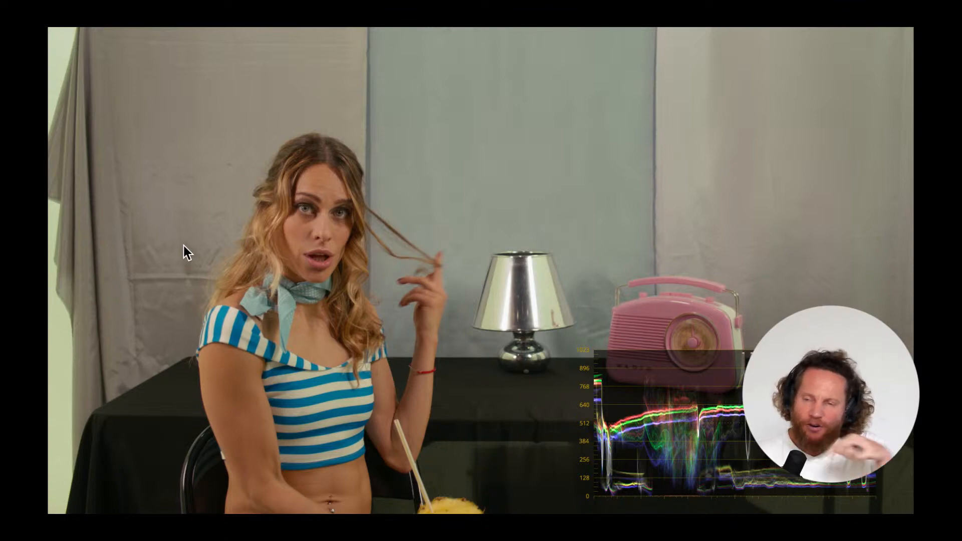
# - Set the project's ACES Output Device Transform to P3-D65 ST2084 (1000 nits) and save the settings
pyautogui.press('Escape')
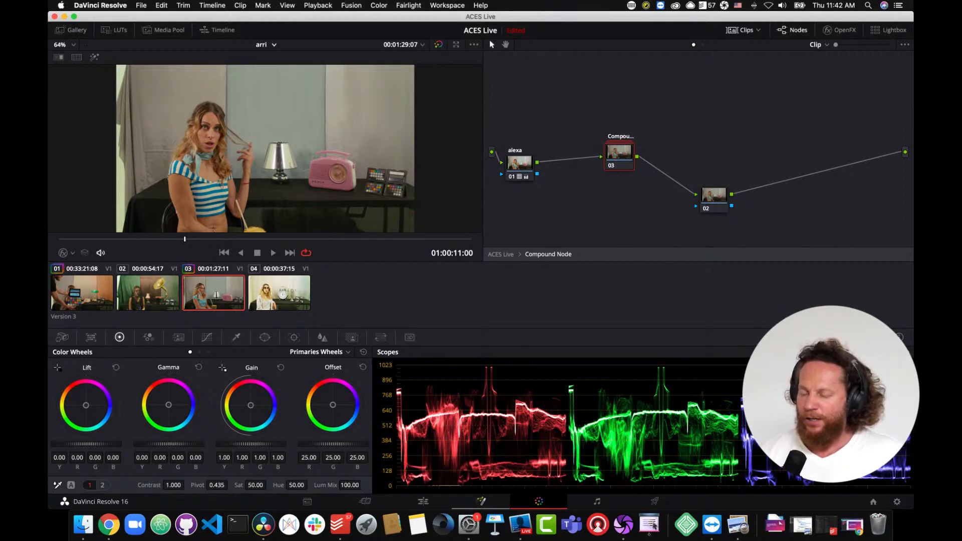
pyautogui.click(897, 502)
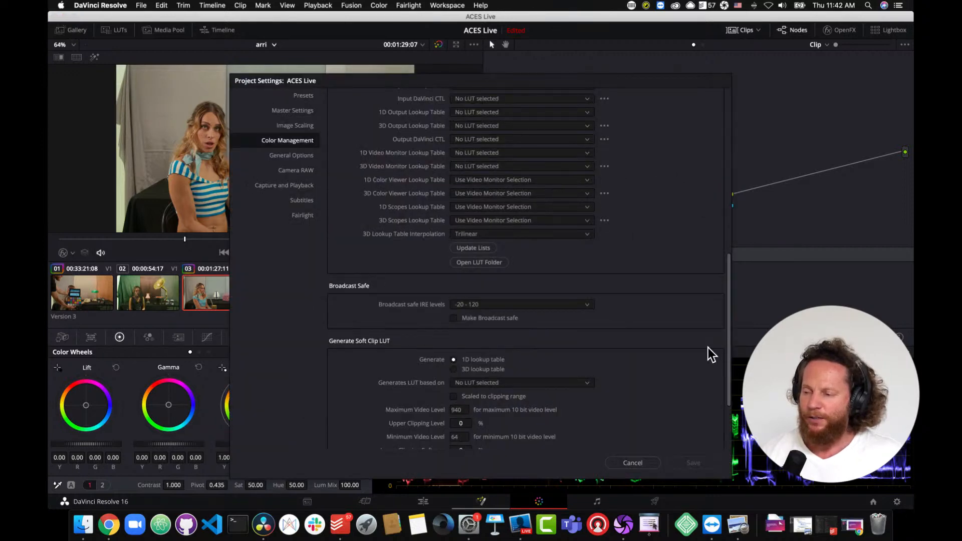
pyautogui.moveTo(728, 319); pyautogui.dragTo(728, 157)
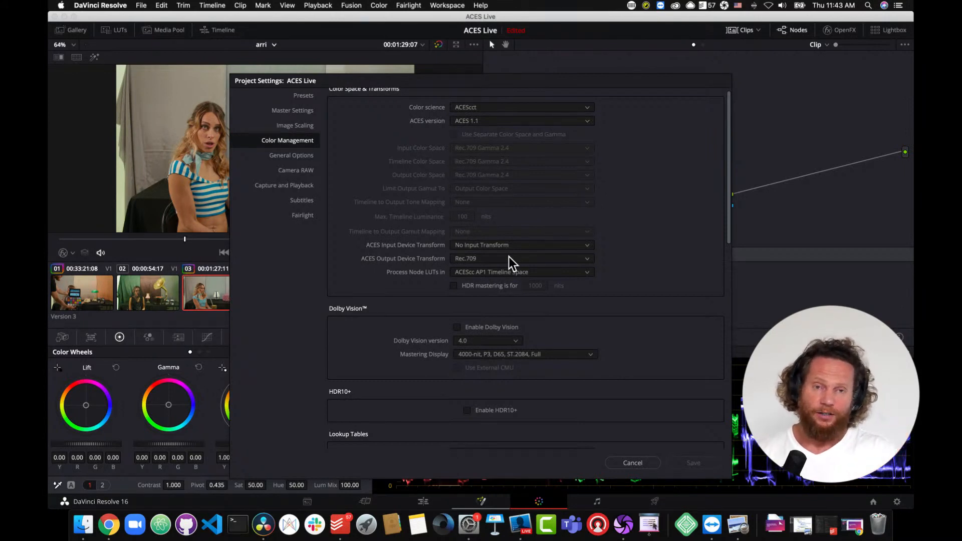
pyautogui.click(588, 259)
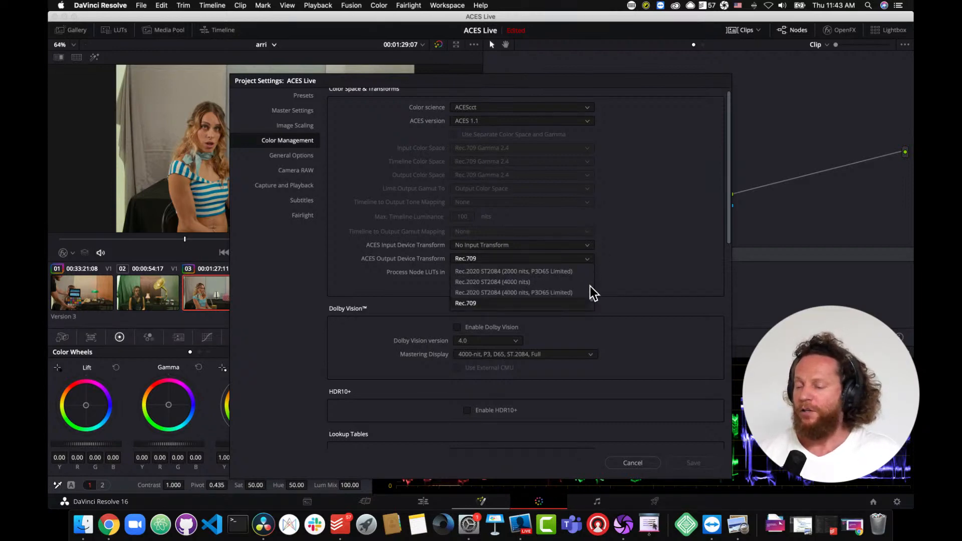
pyautogui.scroll(3, 591, 291)
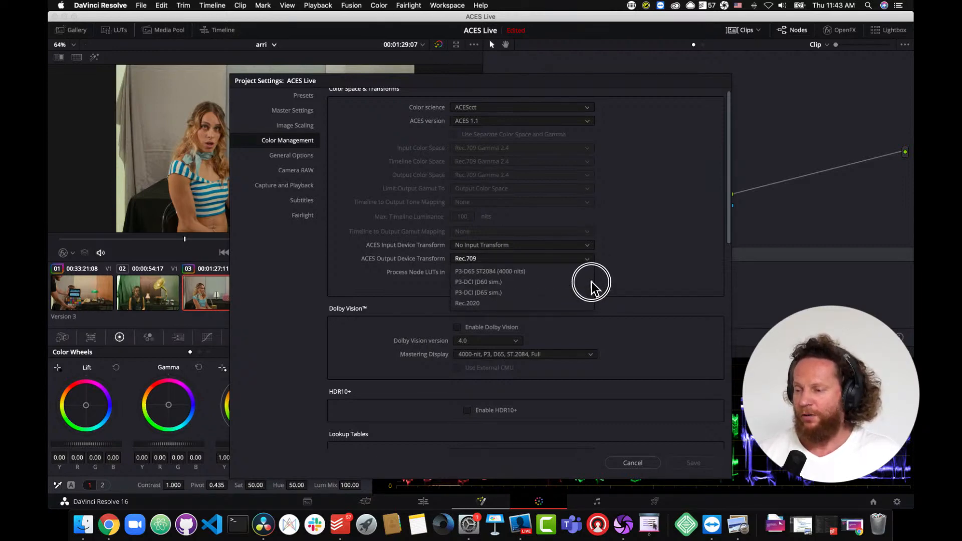
pyautogui.scroll(3, 591, 285)
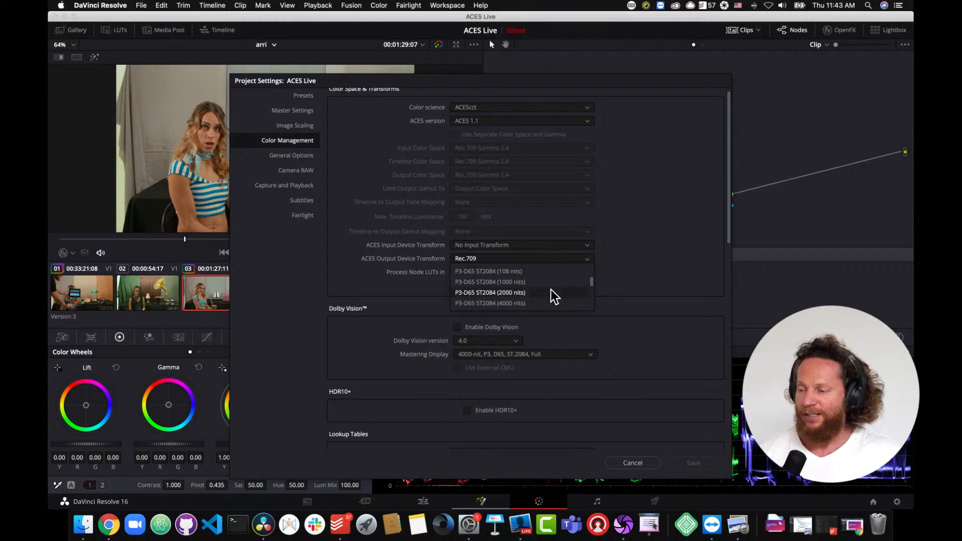
pyautogui.click(484, 282)
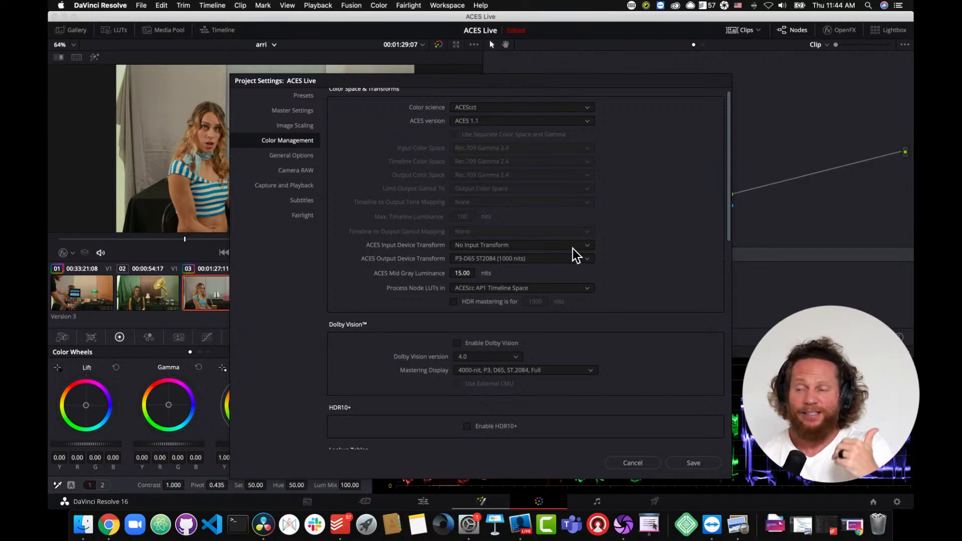
pyautogui.click(697, 462)
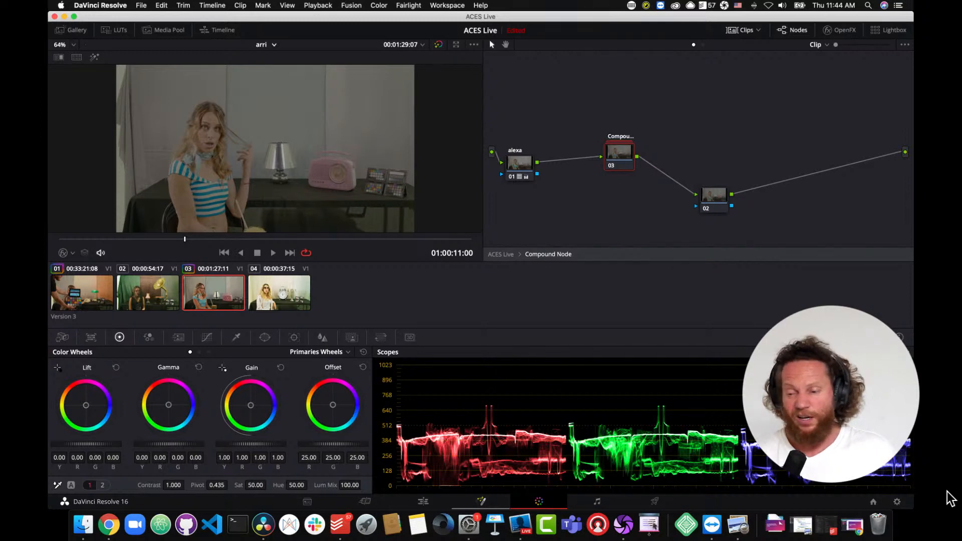
# - Change the ACES Output Device Transform to No Output Transform and save the project settings
pyautogui.click(897, 501)
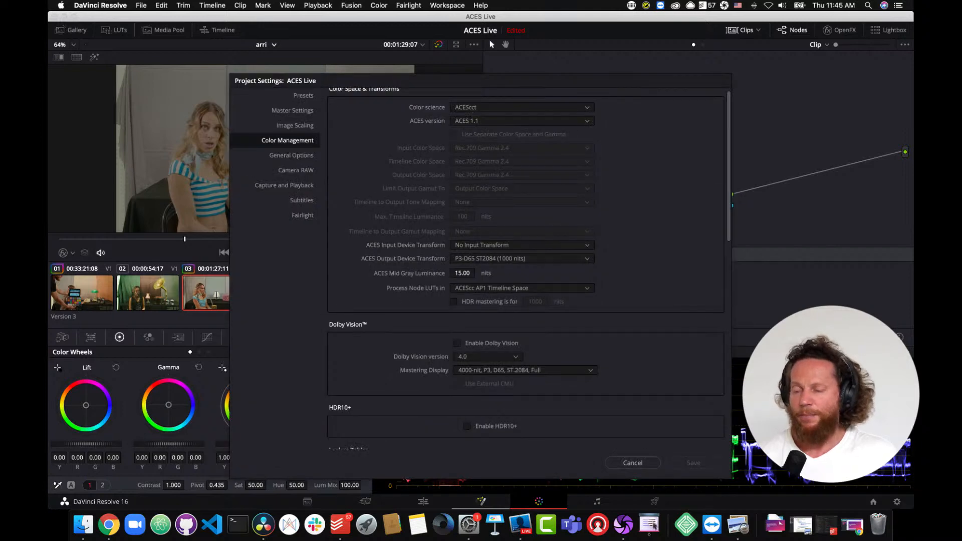
pyautogui.click(585, 261)
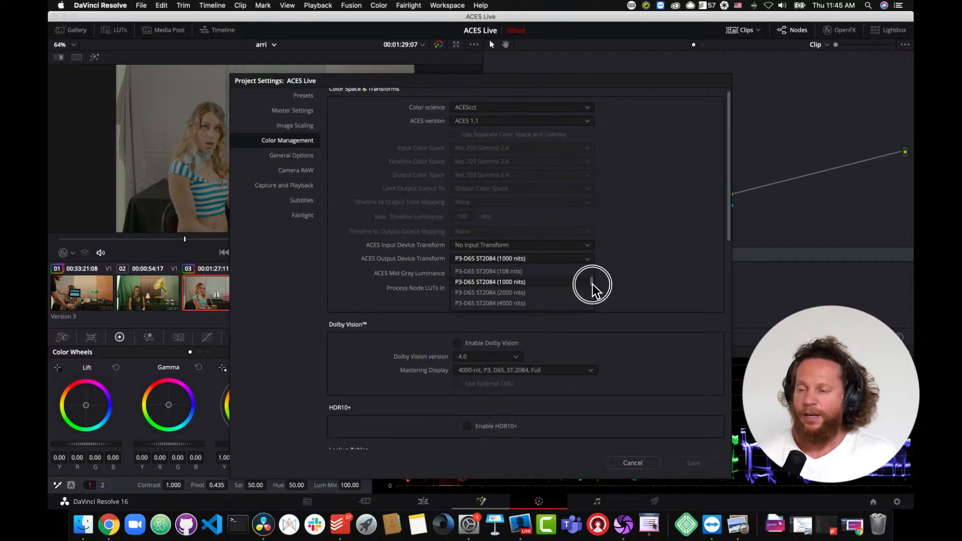
pyautogui.moveTo(592, 282); pyautogui.dragTo(591, 269)
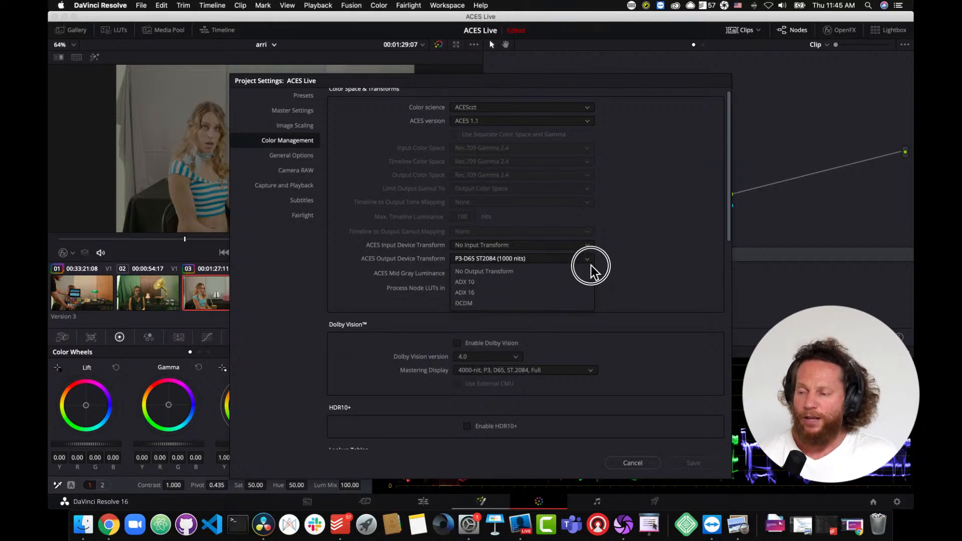
pyautogui.click(548, 271)
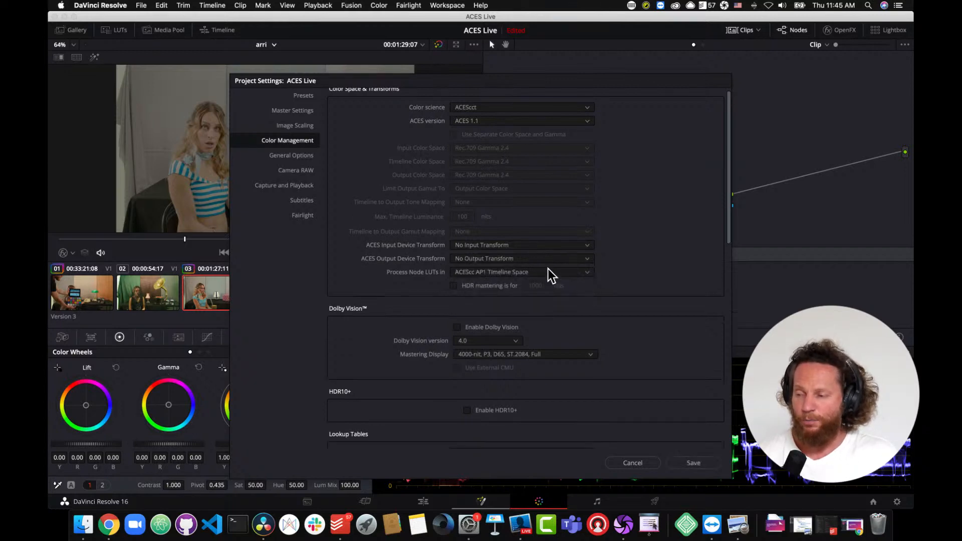
pyautogui.click(702, 462)
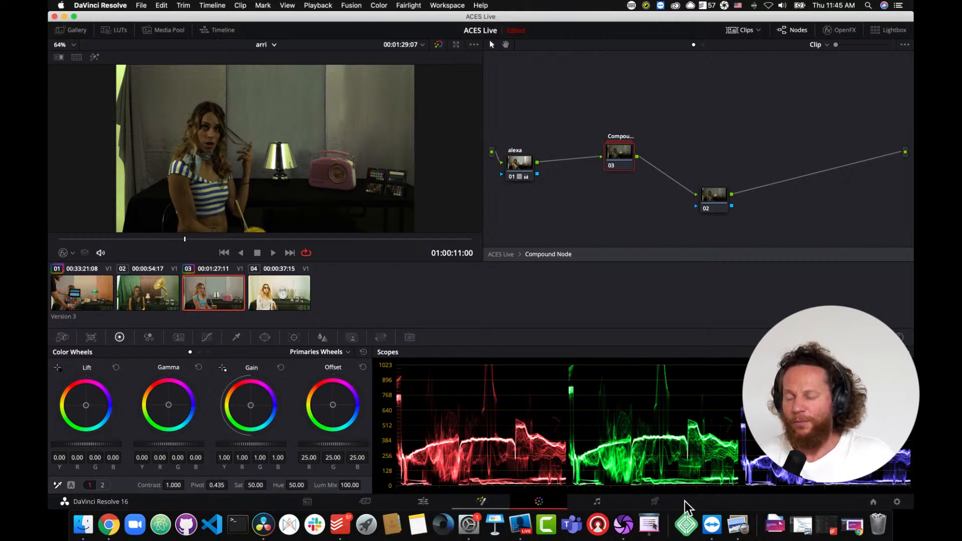
# - Open the Deliver page and expand the Advanced Settings in the custom render settings
pyautogui.click(656, 502)
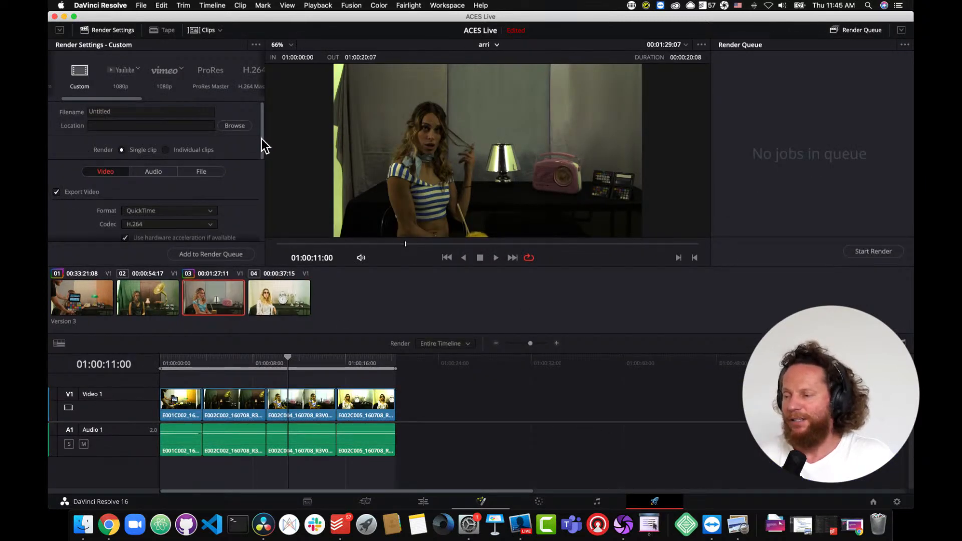
pyautogui.moveTo(262, 139); pyautogui.dragTo(261, 164)
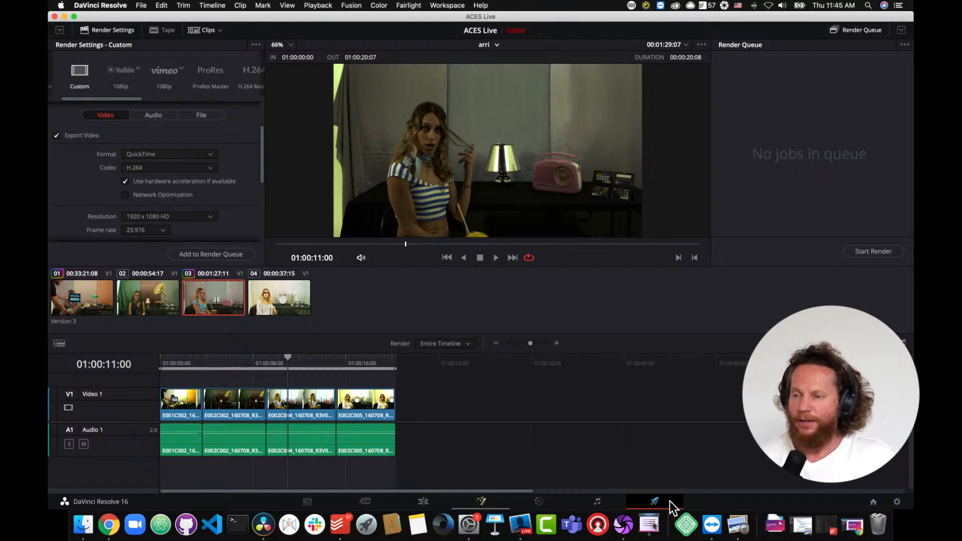
pyautogui.moveTo(262, 151); pyautogui.dragTo(259, 228)
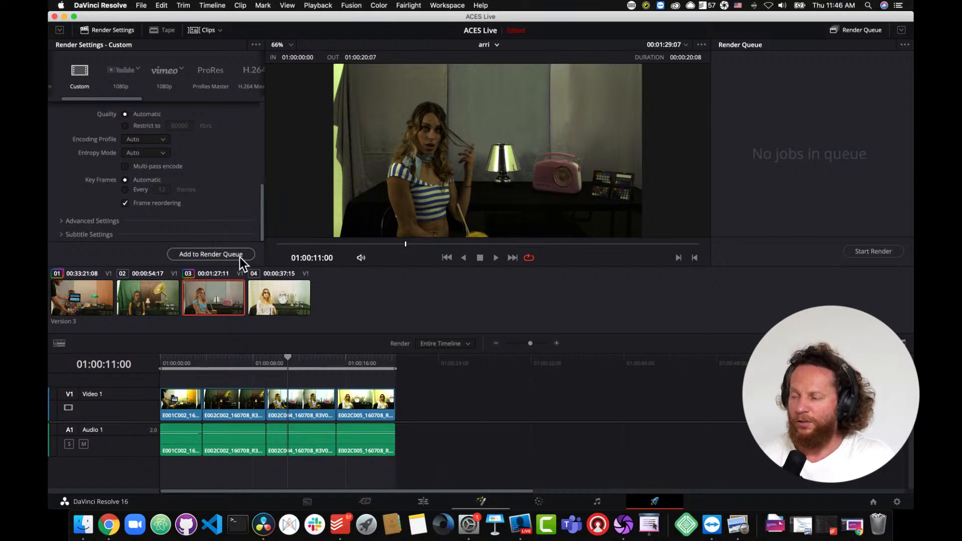
pyautogui.click(61, 222)
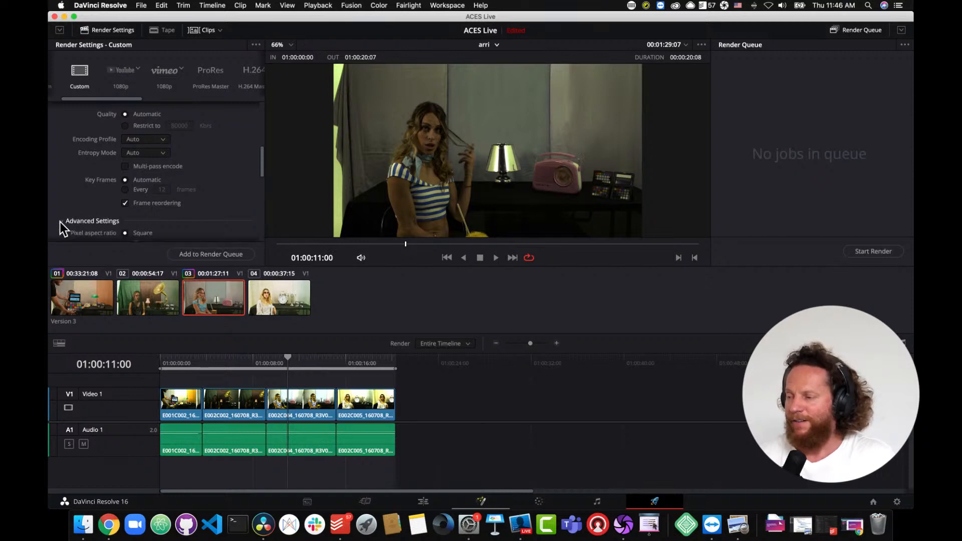
# - Set Enable Flat Pass to Always On, then return it to Off
pyautogui.moveTo(264, 167); pyautogui.dragTo(267, 221)
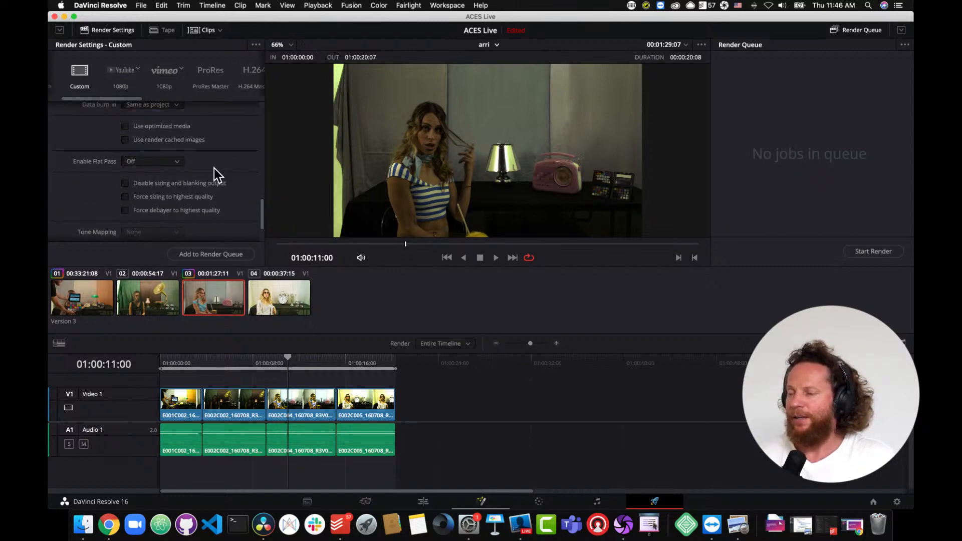
pyautogui.click(178, 163)
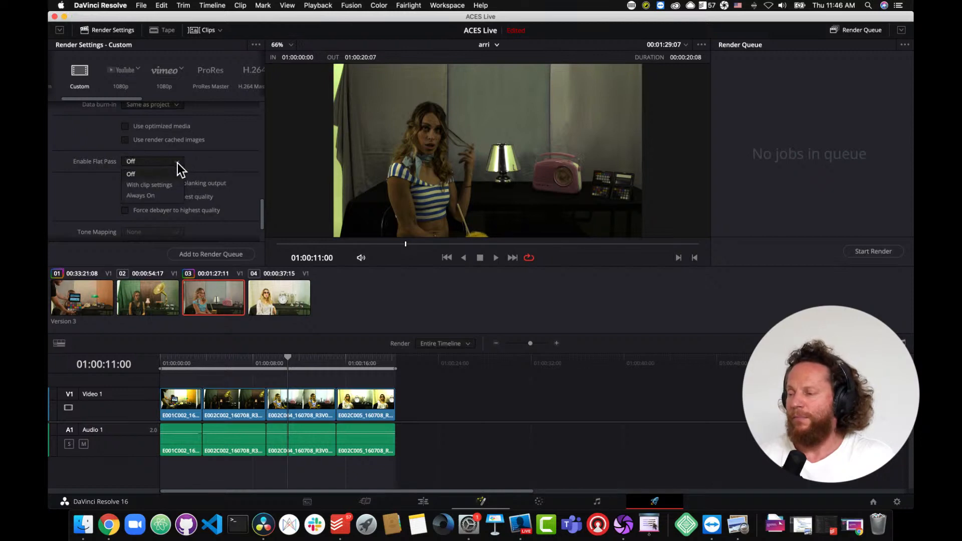
pyautogui.click(169, 197)
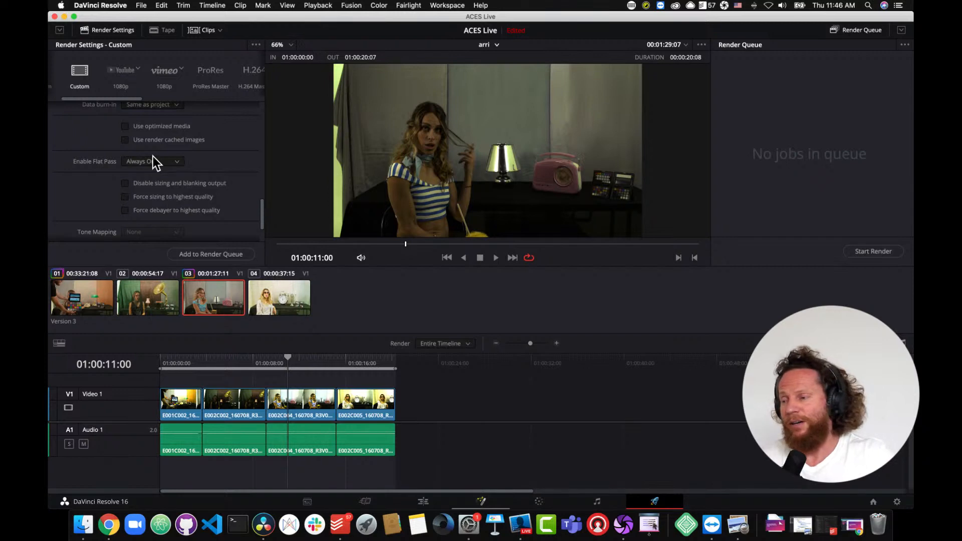
pyautogui.click(178, 162)
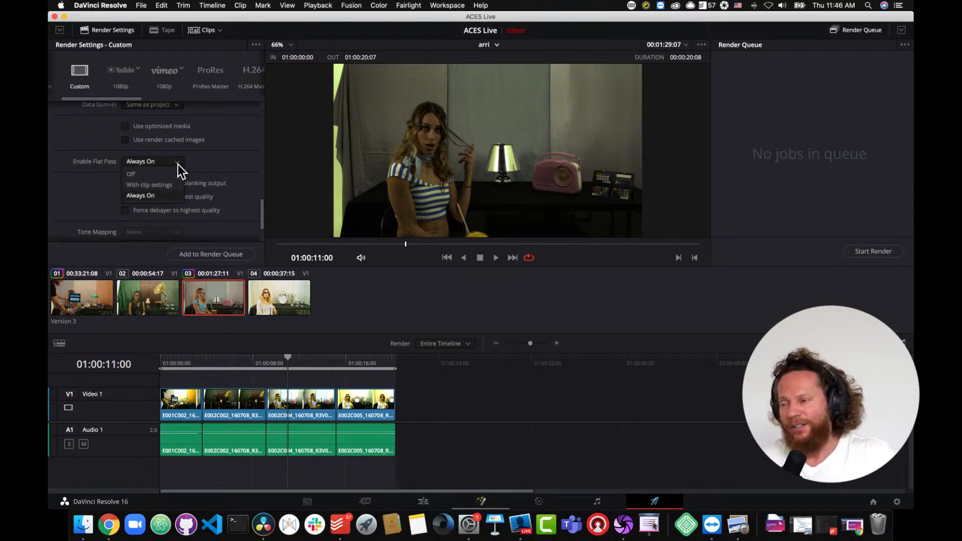
pyautogui.click(176, 171)
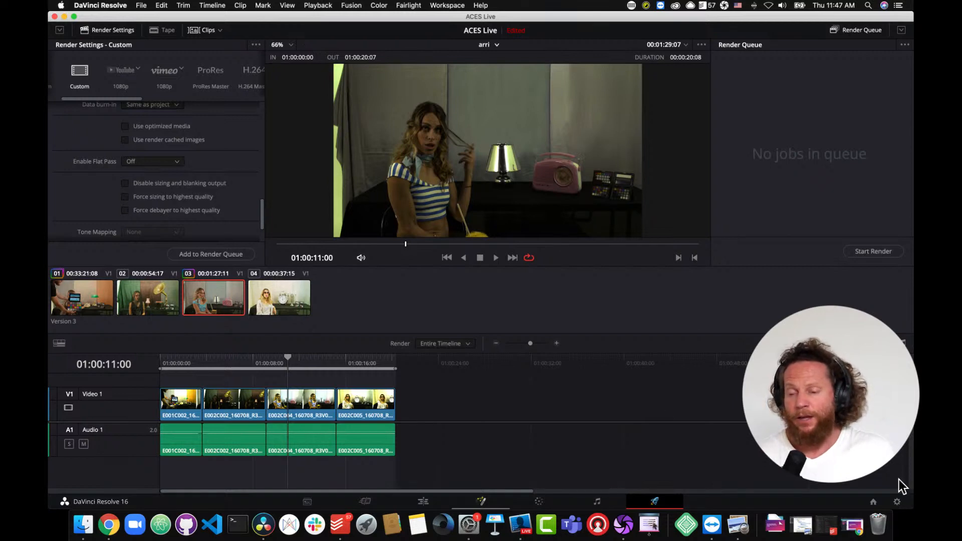
# - Set the ACES Output Device Transform back to Rec.709 and save the project settings
pyautogui.click(897, 503)
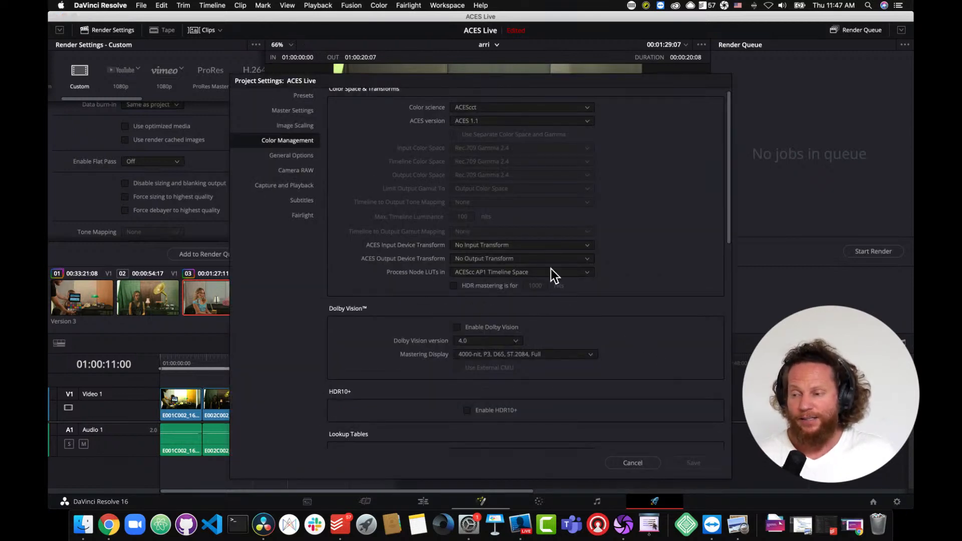
pyautogui.click(581, 260)
pyautogui.scroll(-4, 590, 276)
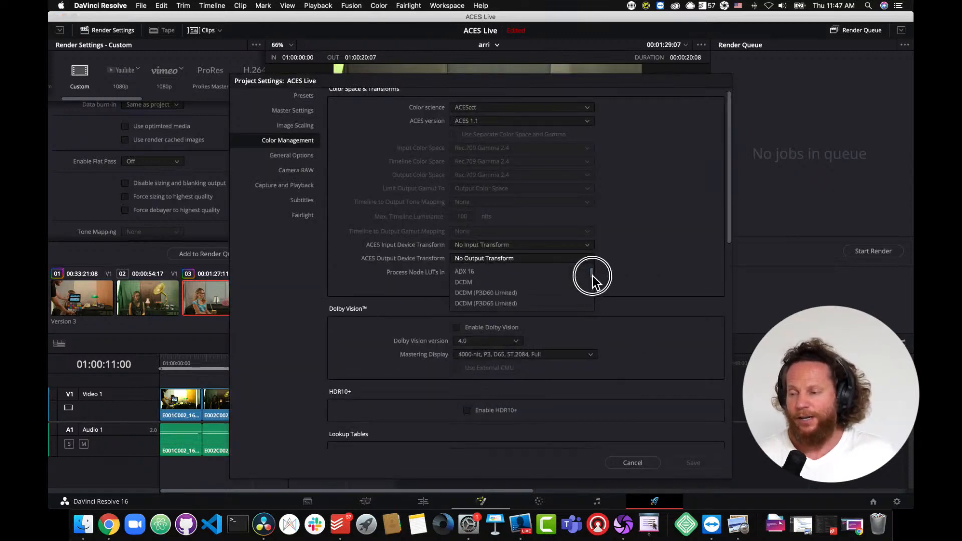
pyautogui.moveTo(594, 279); pyautogui.dragTo(588, 299)
pyautogui.click(562, 301)
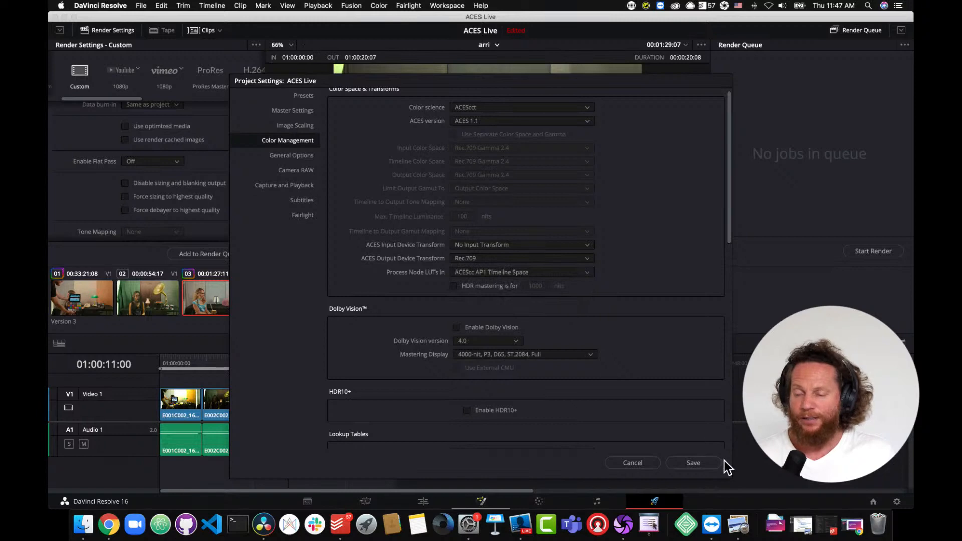
pyautogui.click(703, 462)
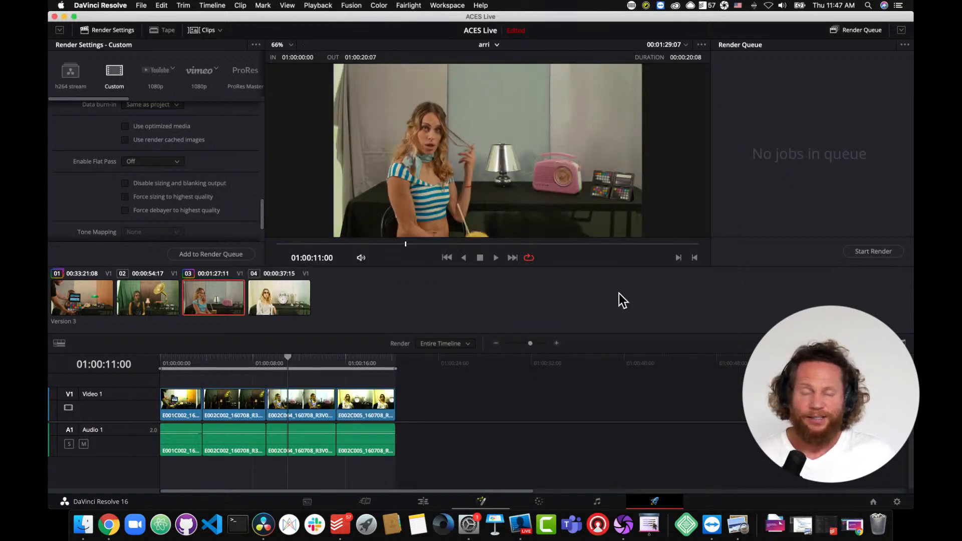